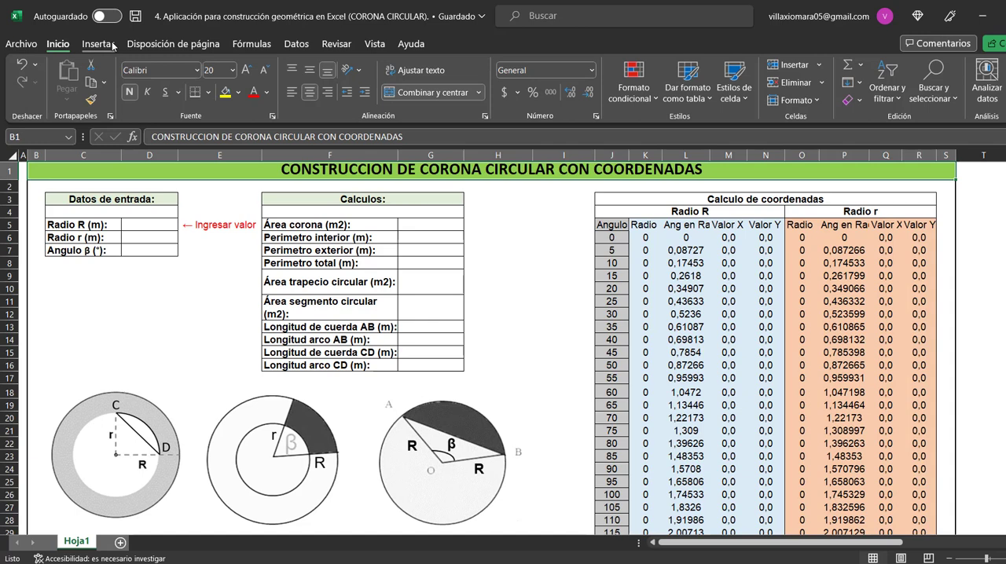
Insert an empty scatter chart with smooth lines and no markers on the sheet
{"action": "left_click", "coordinate": [114, 45]}
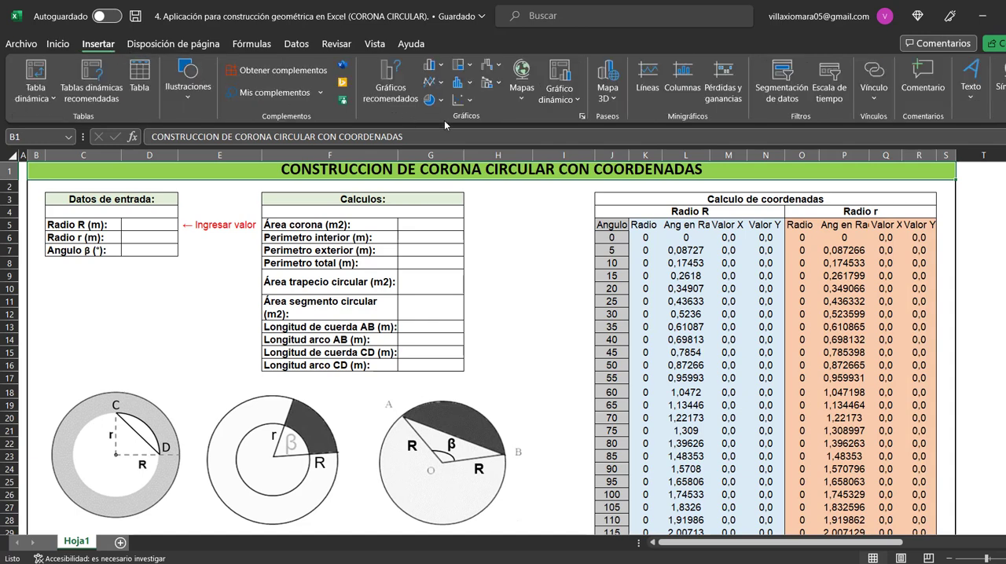
{"action": "left_click", "coordinate": [464, 101]}
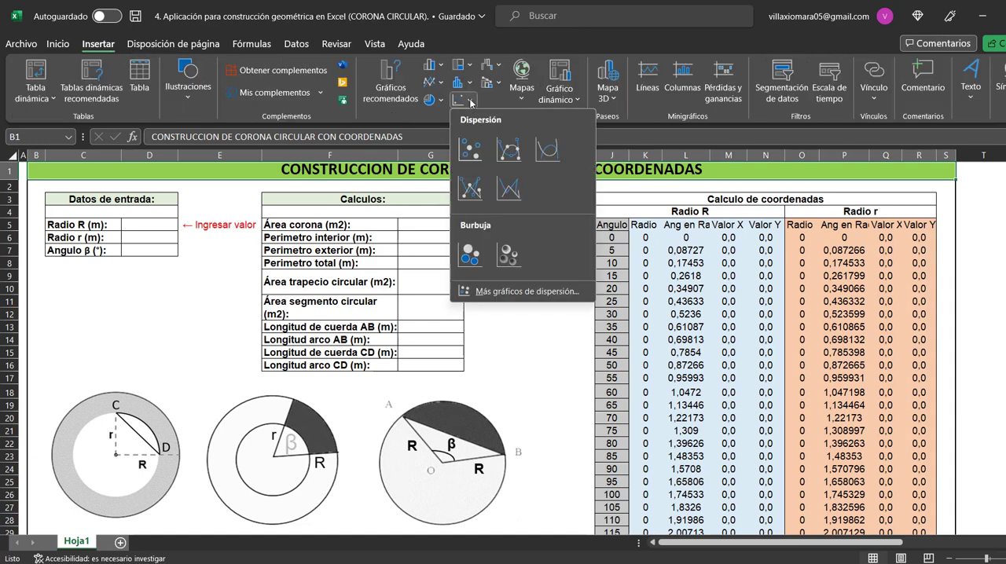
{"action": "left_click", "coordinate": [548, 161]}
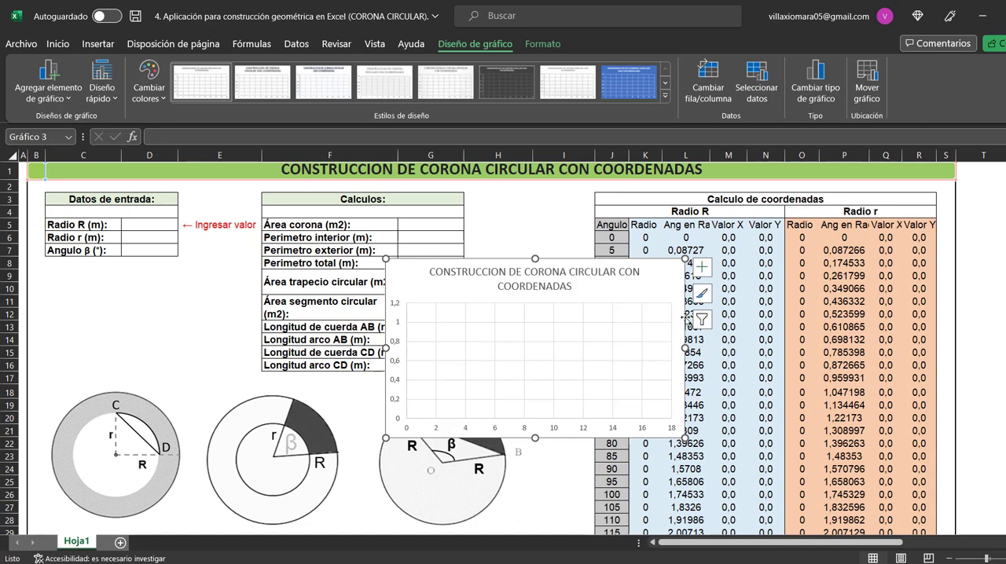
Hide the new chart's axes, chart title and gridlines
{"action": "left_click", "coordinate": [700, 269]}
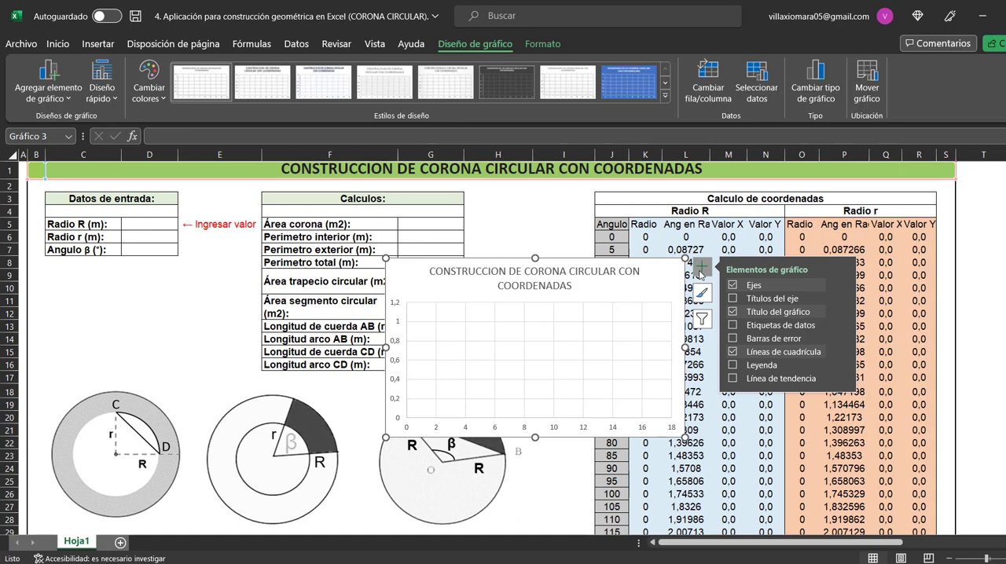
{"action": "left_click", "coordinate": [733, 287]}
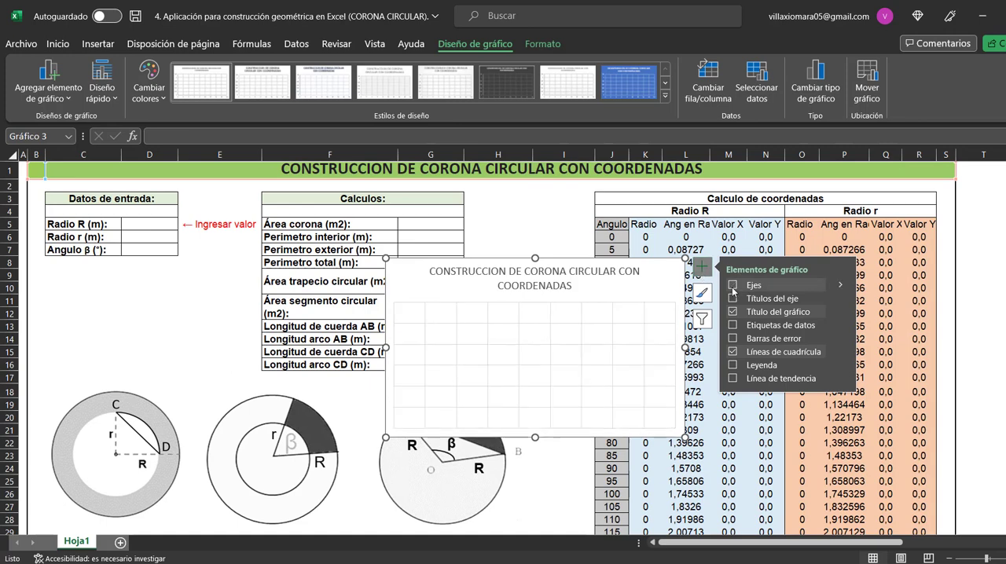
{"action": "left_click", "coordinate": [732, 313]}
{"action": "left_click", "coordinate": [733, 352]}
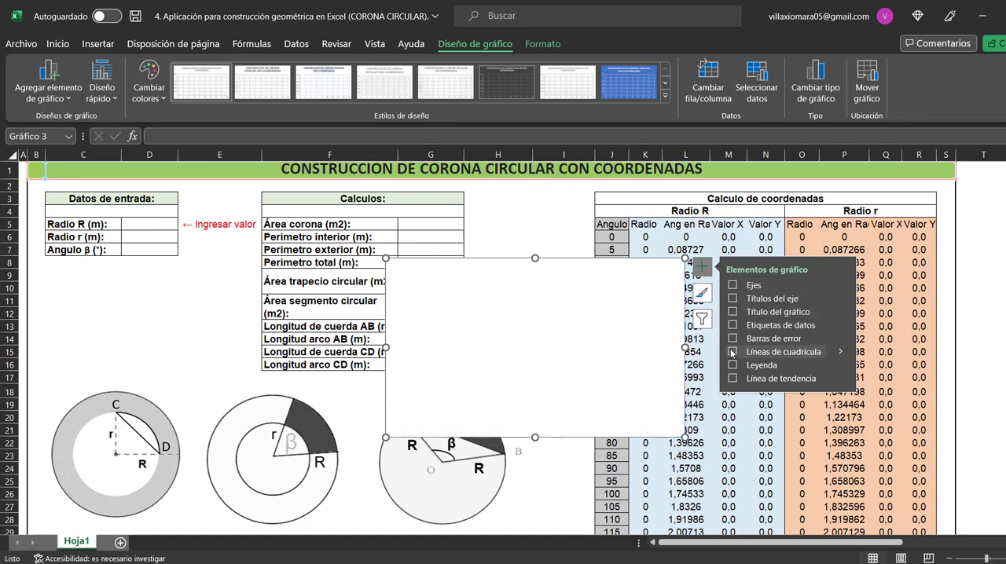
Delete the blank scatter chart from the sheet
{"action": "left_click", "coordinate": [554, 236]}
{"action": "left_click", "coordinate": [598, 318]}
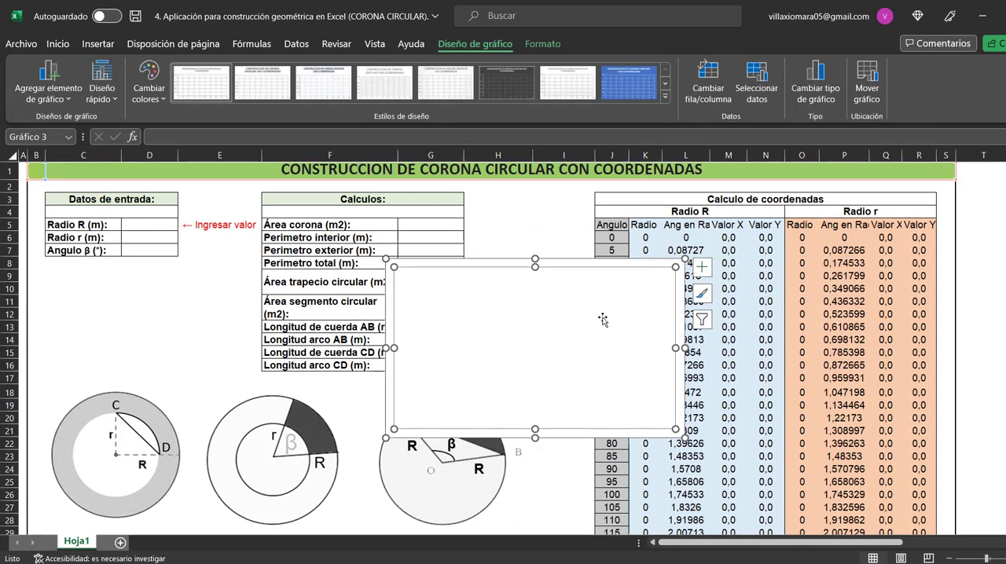
{"action": "left_click", "coordinate": [683, 410]}
{"action": "key", "text": "Delete"}
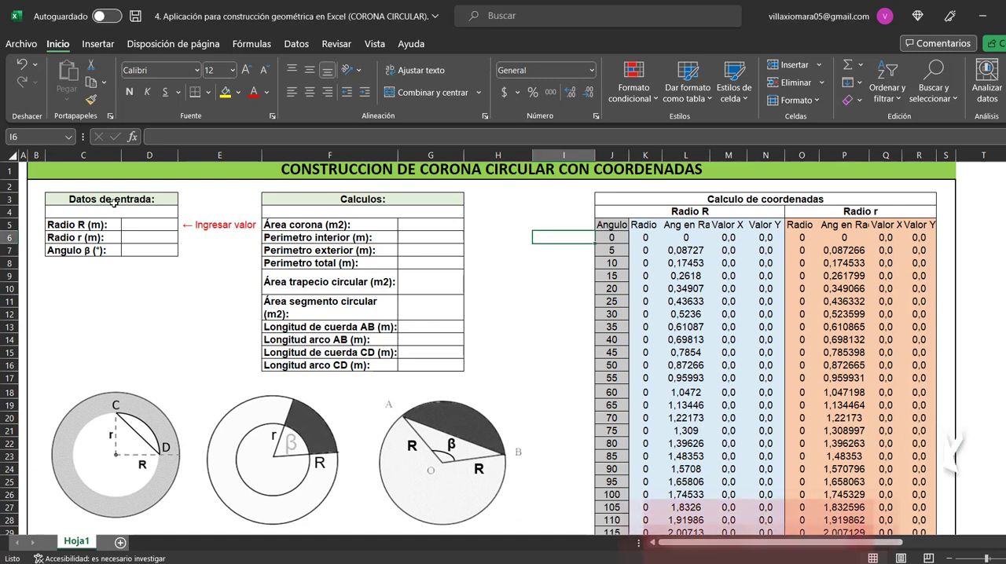
Review the Datos de entrada table's entries for Radio R, Radio r and Angulo β
{"action": "left_click", "coordinate": [114, 202]}
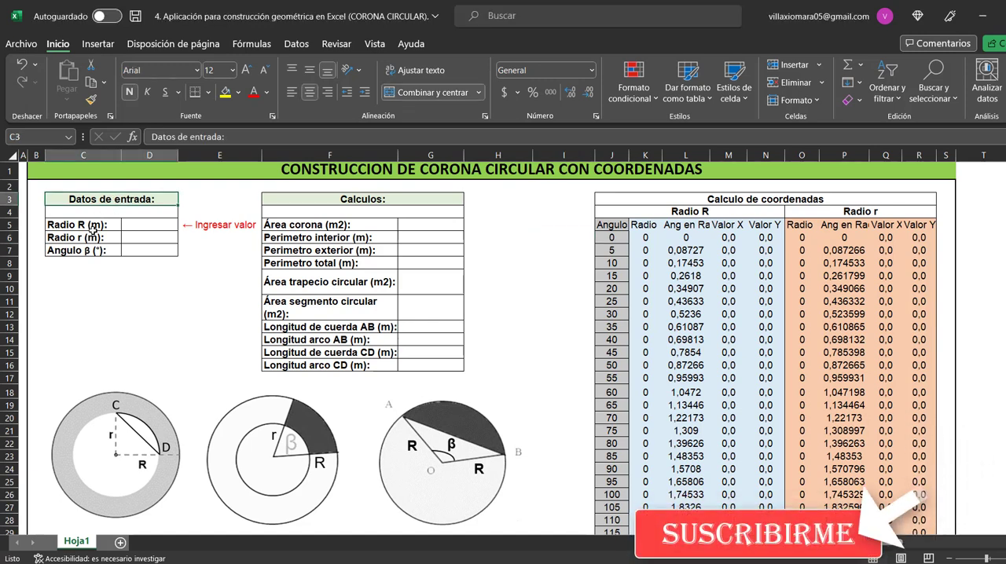
{"action": "left_click", "coordinate": [88, 226]}
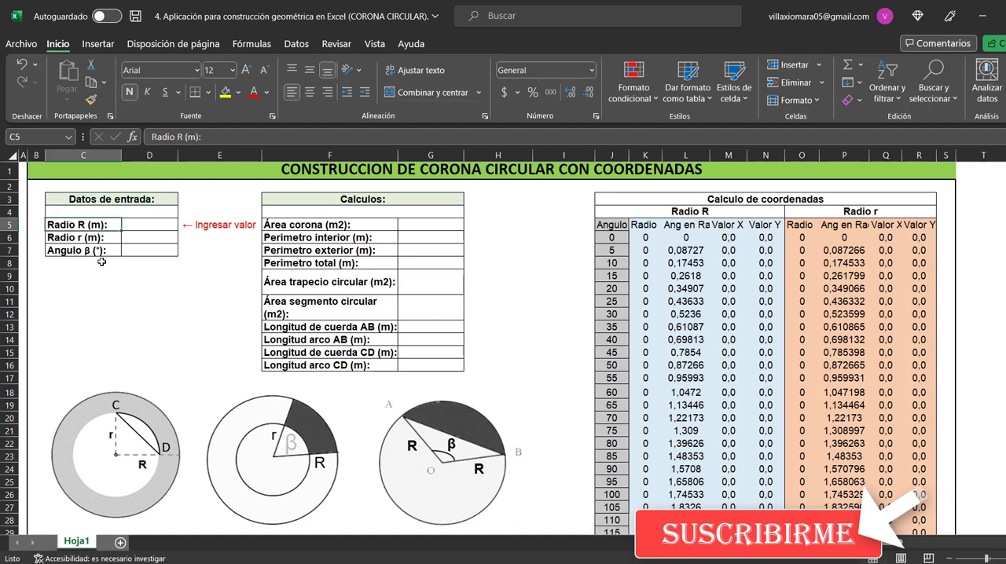
{"action": "left_click", "coordinate": [100, 239]}
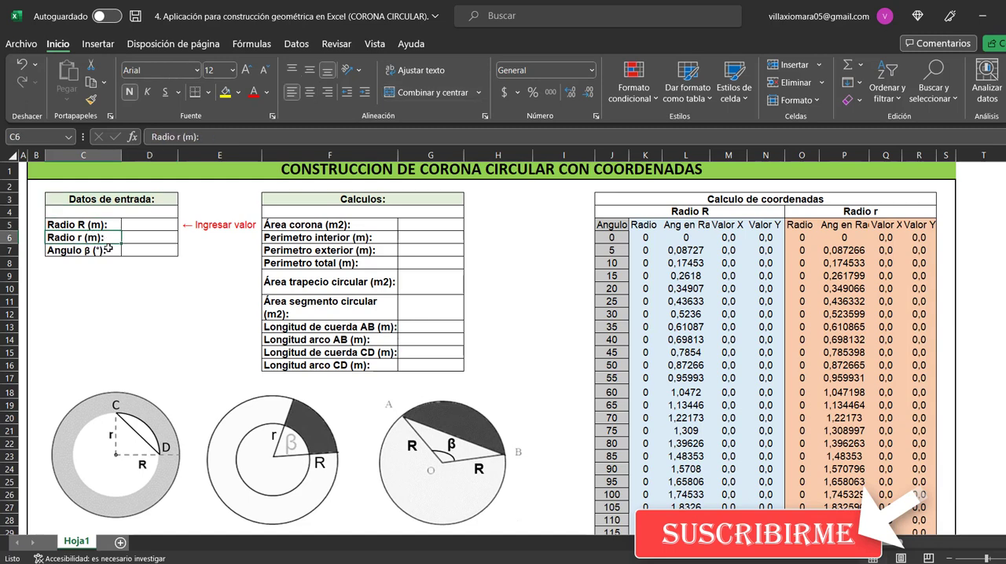
{"action": "left_click", "coordinate": [113, 254]}
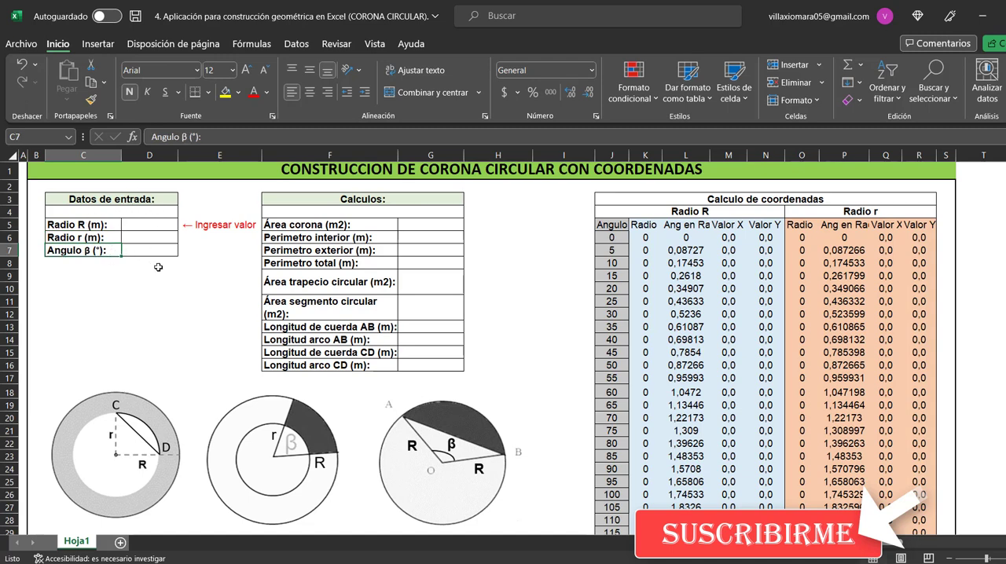
Review each row label of the Calculos table, from Área corona through the perimeters and areas to Longitud arco CD
{"action": "left_click", "coordinate": [361, 199]}
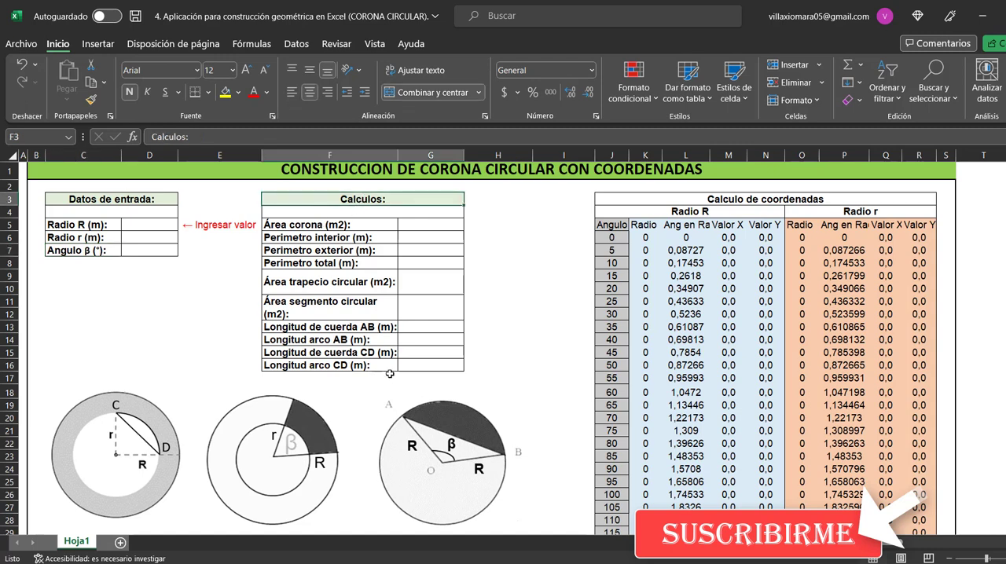
{"action": "left_click", "coordinate": [347, 226]}
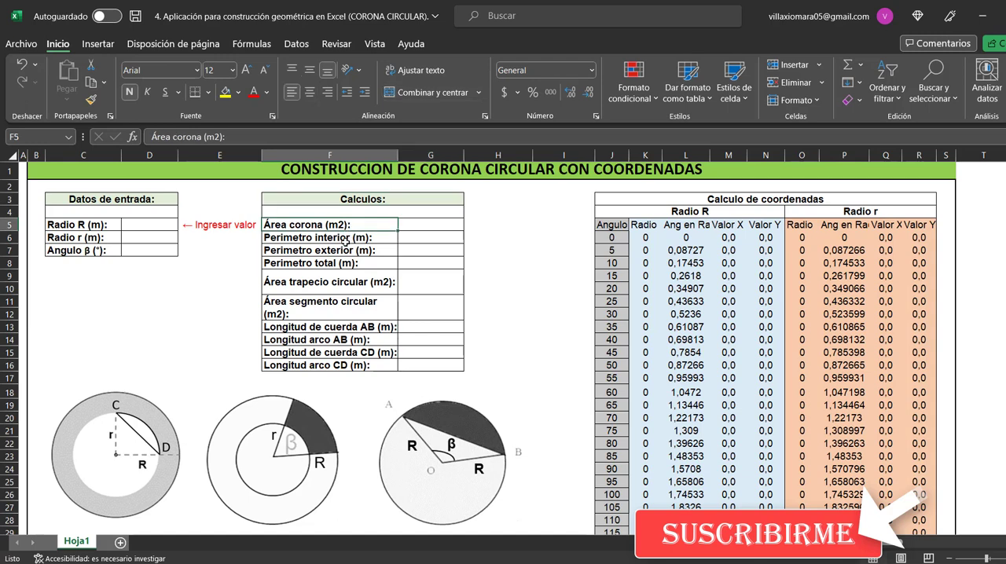
{"action": "left_click", "coordinate": [346, 240]}
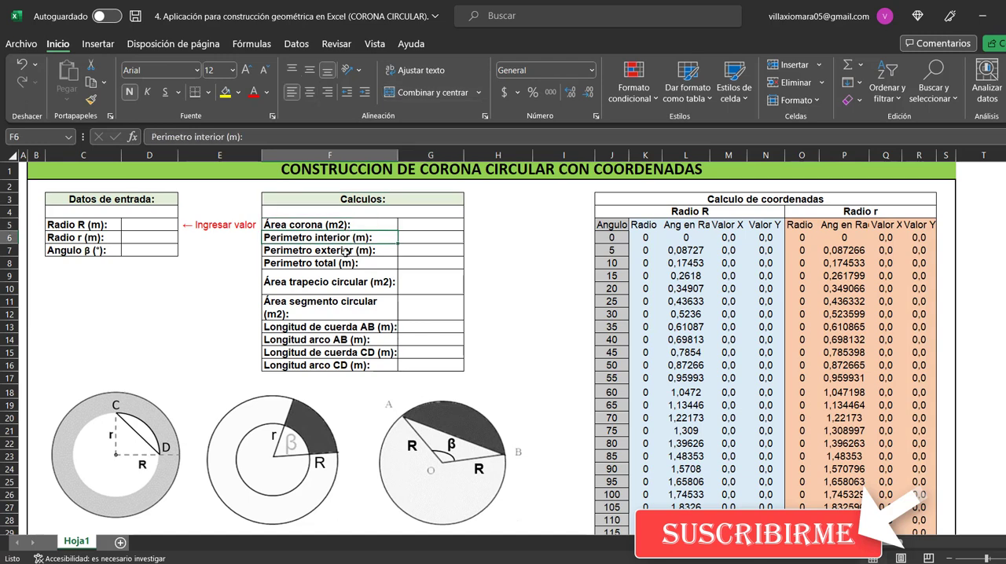
{"action": "left_click", "coordinate": [345, 251]}
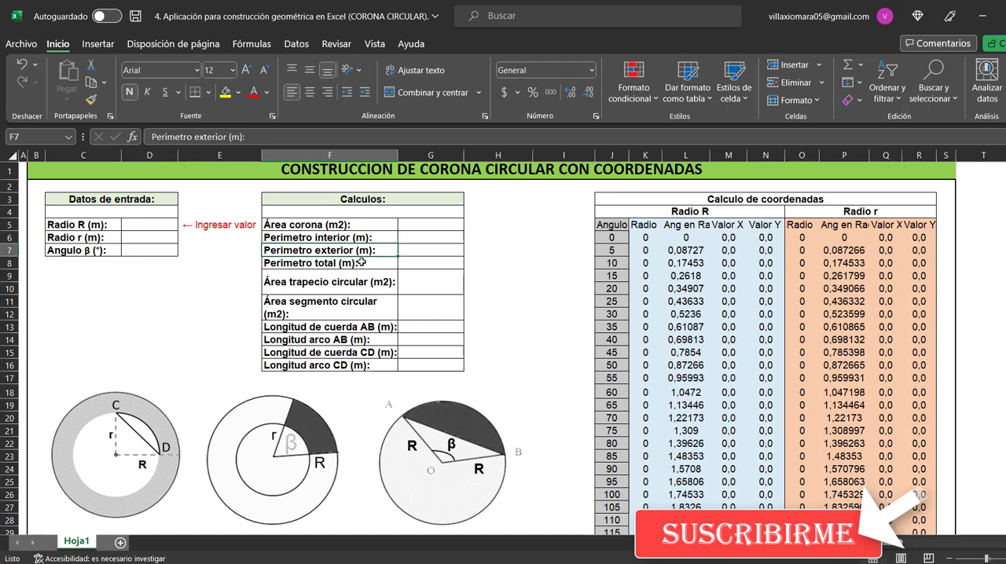
{"action": "left_click", "coordinate": [362, 262]}
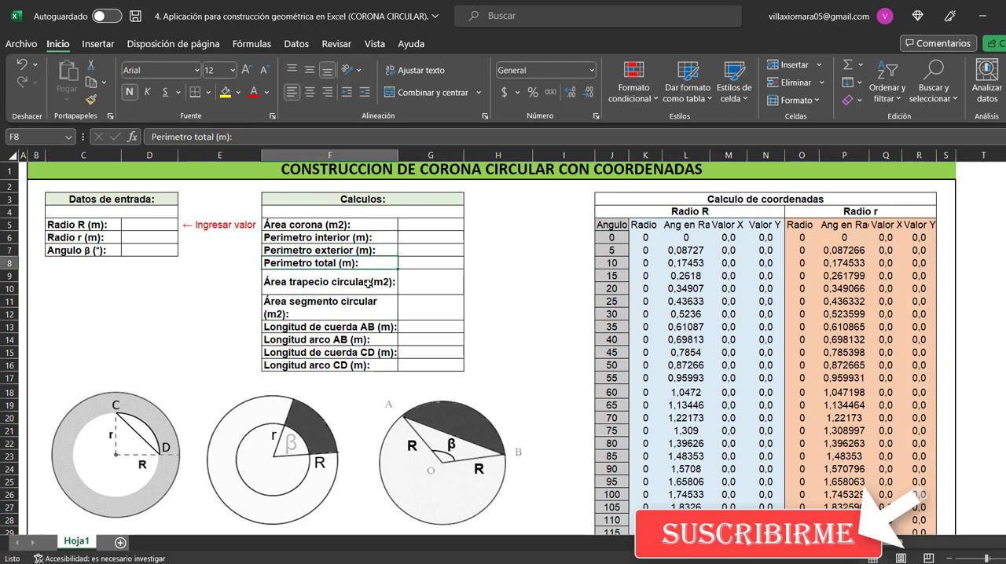
{"action": "left_click", "coordinate": [368, 284]}
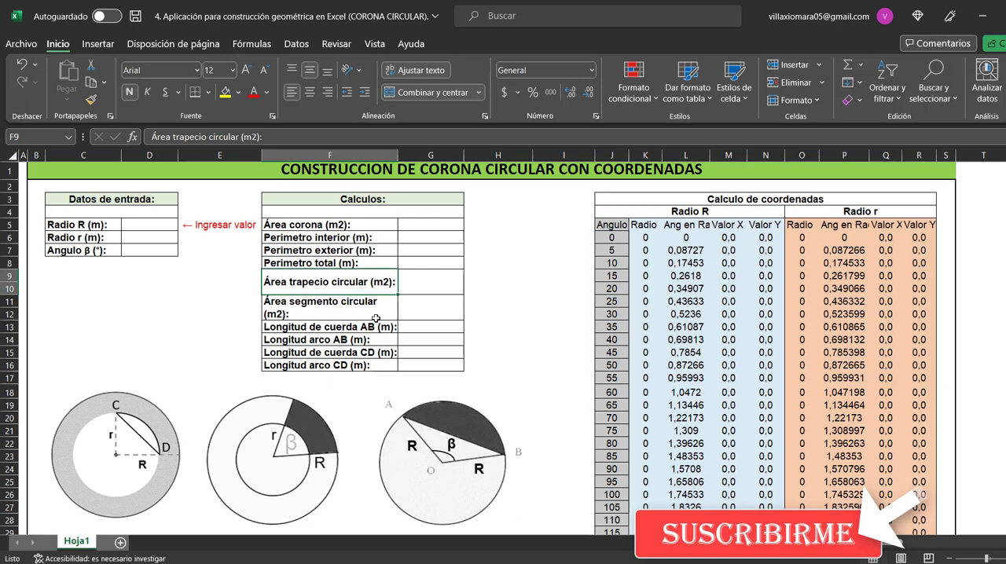
{"action": "left_click", "coordinate": [381, 309]}
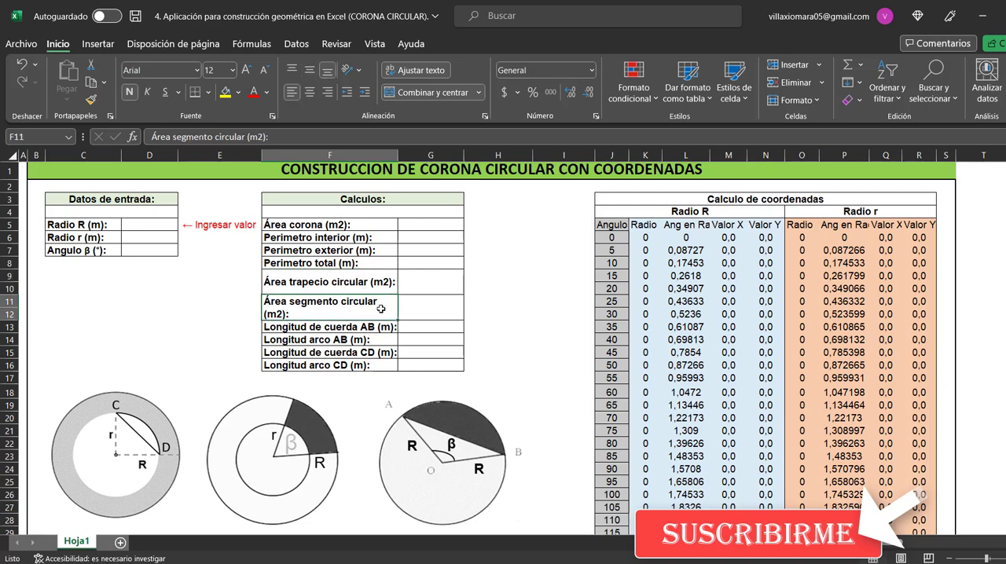
{"action": "left_click", "coordinate": [383, 329]}
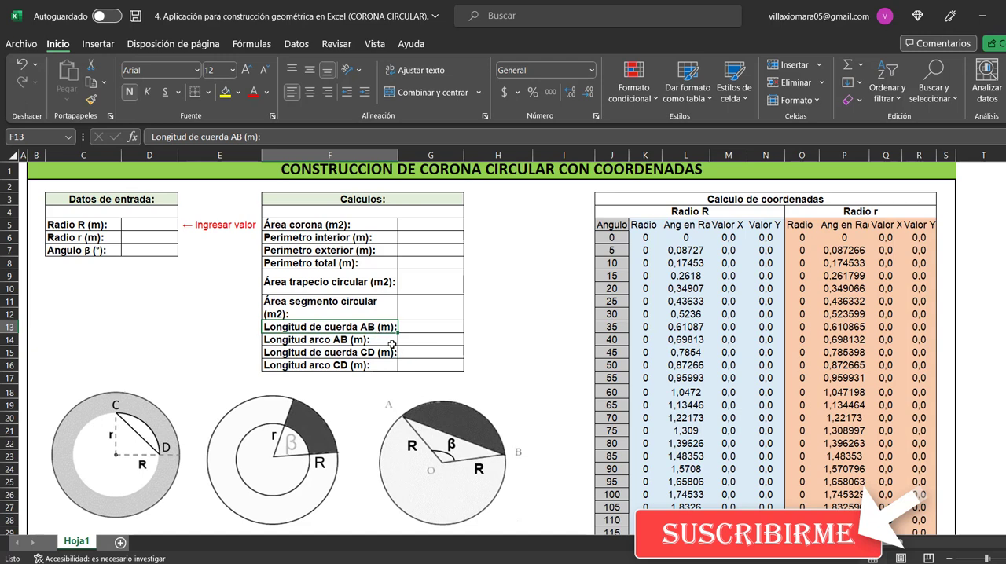
{"action": "left_click", "coordinate": [391, 343]}
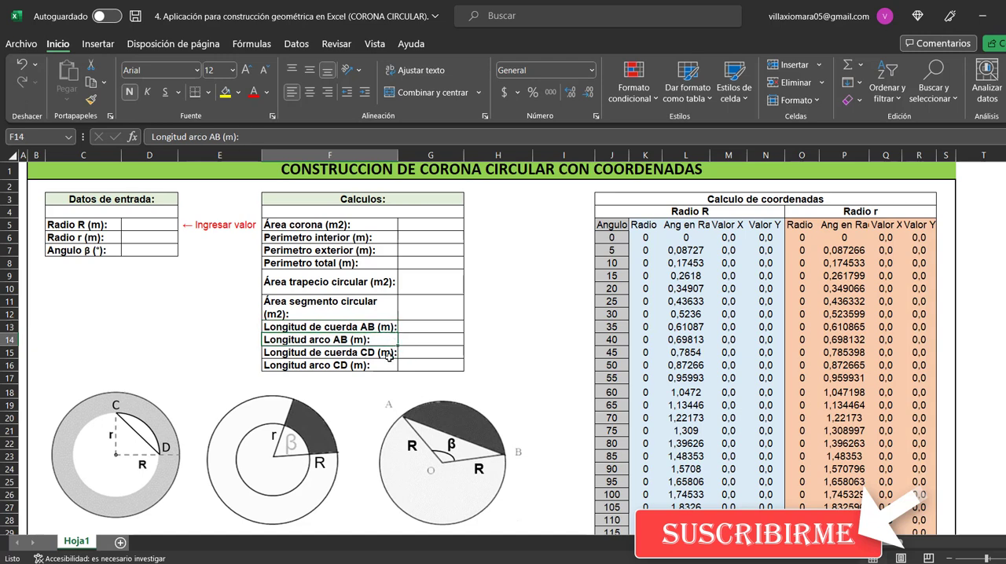
{"action": "left_click", "coordinate": [385, 355]}
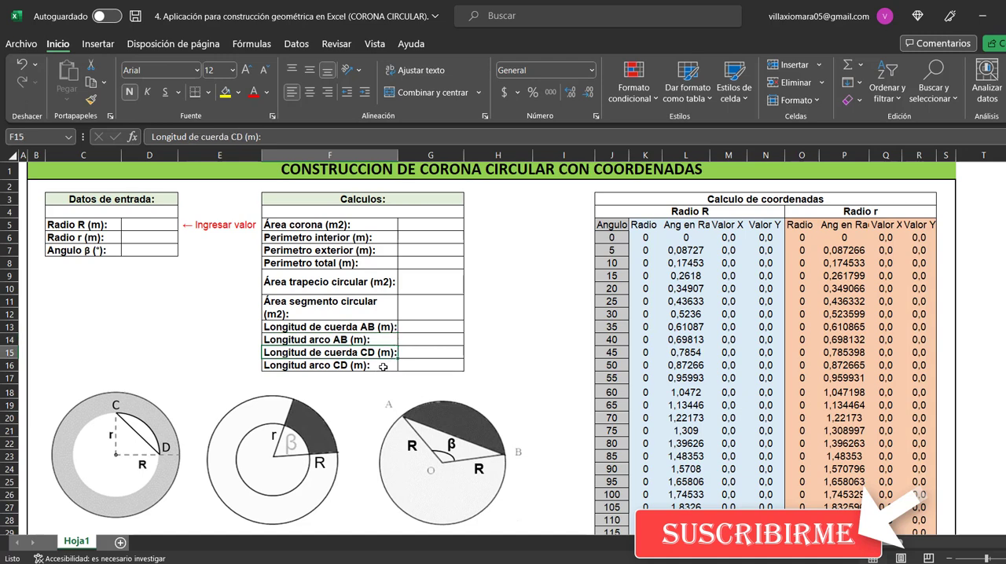
{"action": "left_click", "coordinate": [382, 367]}
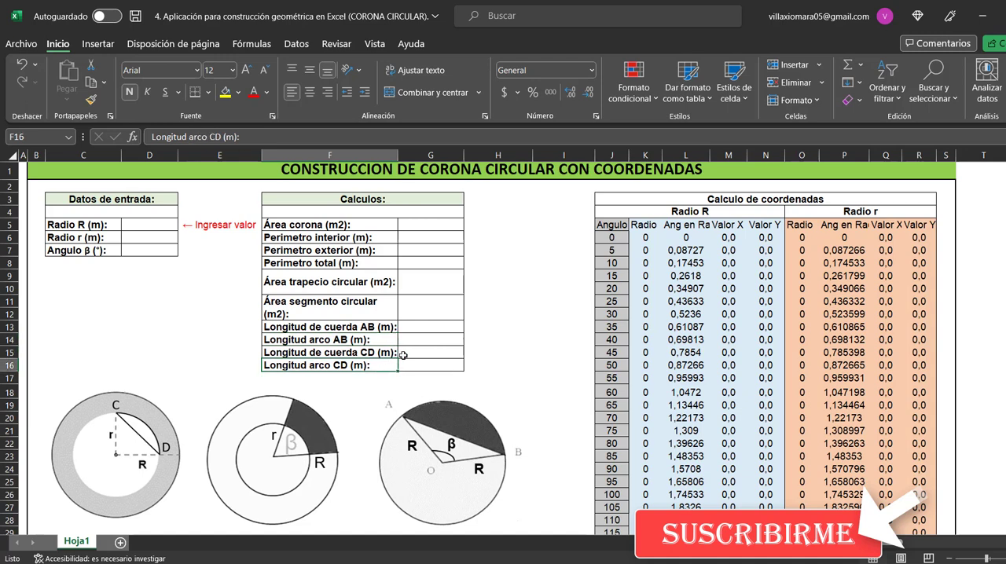
Examine the circular ring diagrams below the tables, especially the one with X and Y axes
{"action": "scroll", "coordinate": [403, 355], "scroll_direction": "down", "scroll_amount": 1}
{"action": "scroll", "coordinate": [403, 353], "scroll_direction": "up", "scroll_amount": 1}
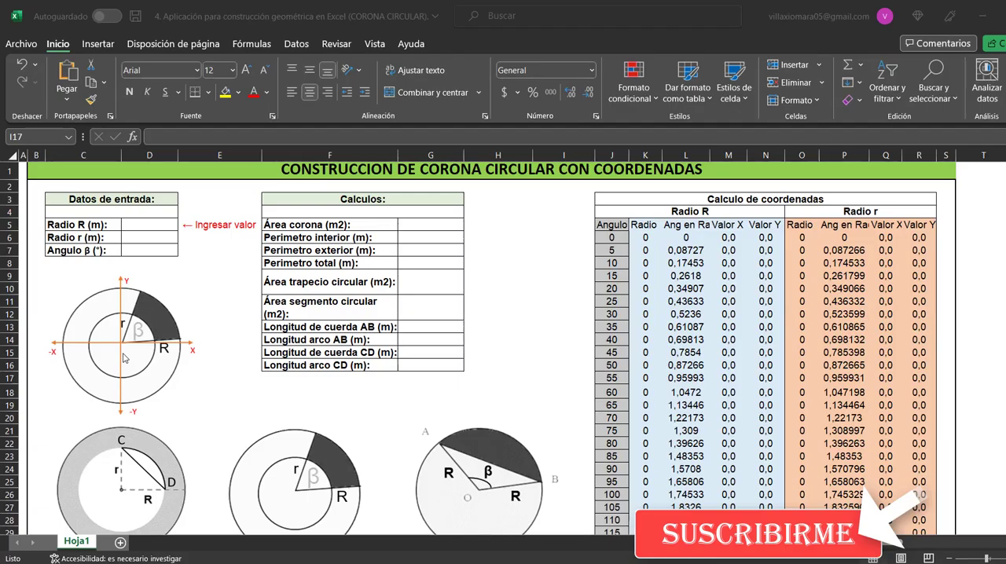
{"action": "left_click", "coordinate": [123, 347]}
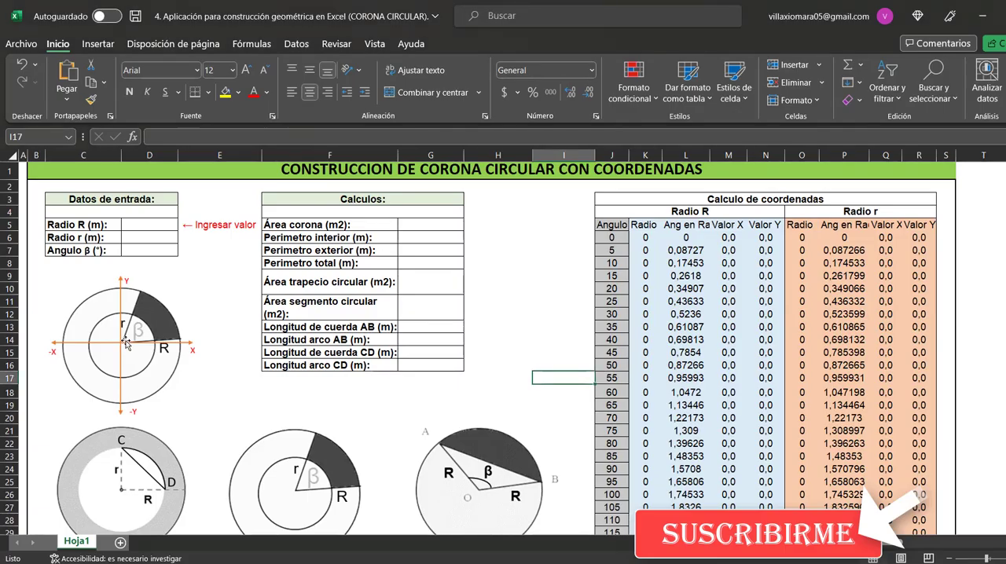
{"action": "left_click", "coordinate": [140, 358]}
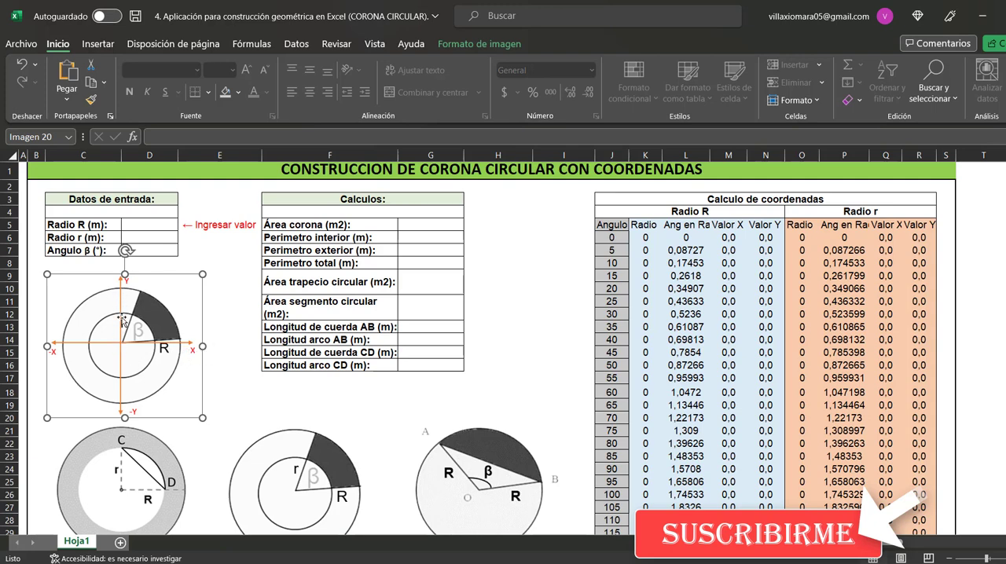
{"action": "left_click", "coordinate": [233, 394]}
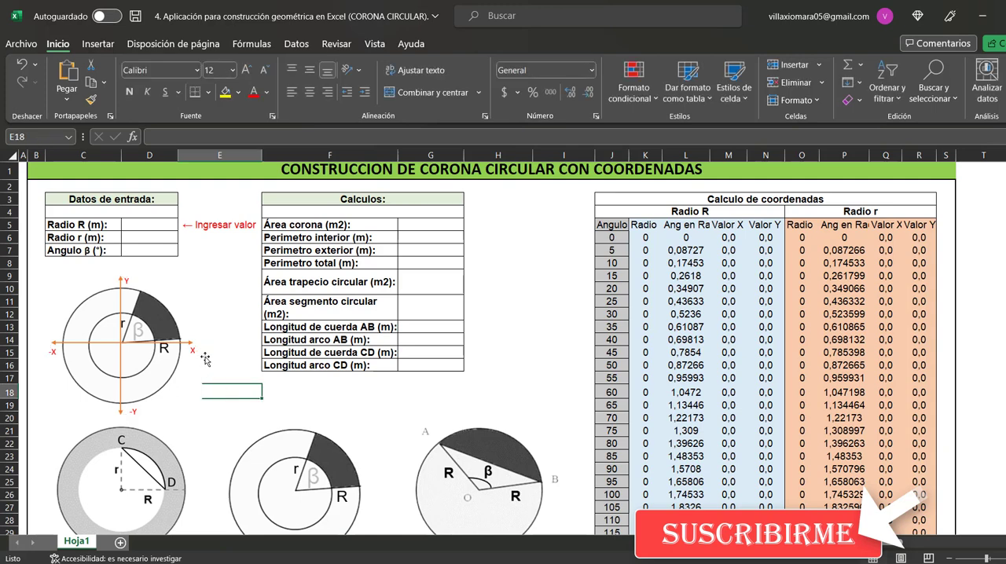
Review the Calculo de coordenadas table's Radio R and Radio r headings and the first entries of its Angulo column
{"action": "left_click", "coordinate": [721, 199]}
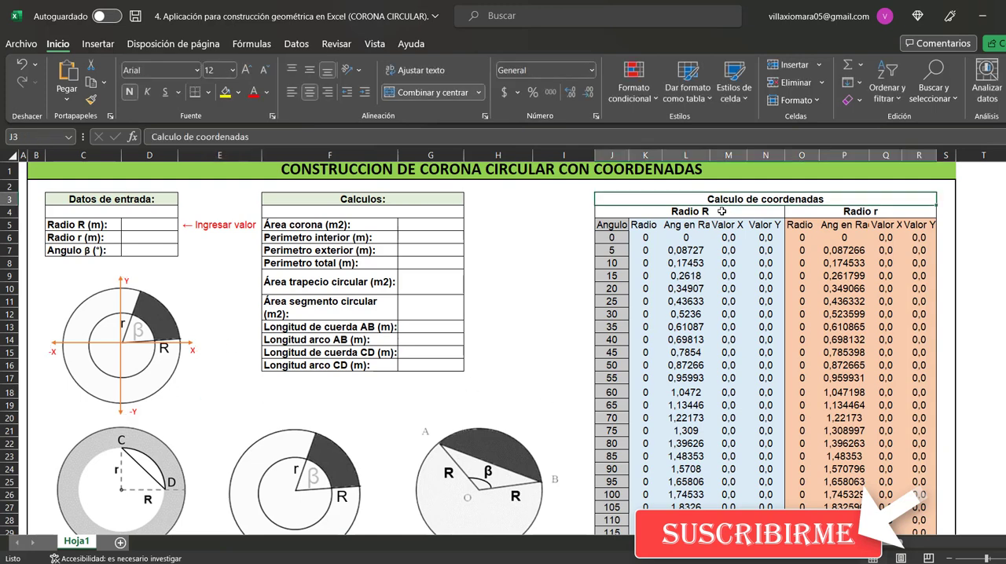
{"action": "left_click", "coordinate": [721, 212]}
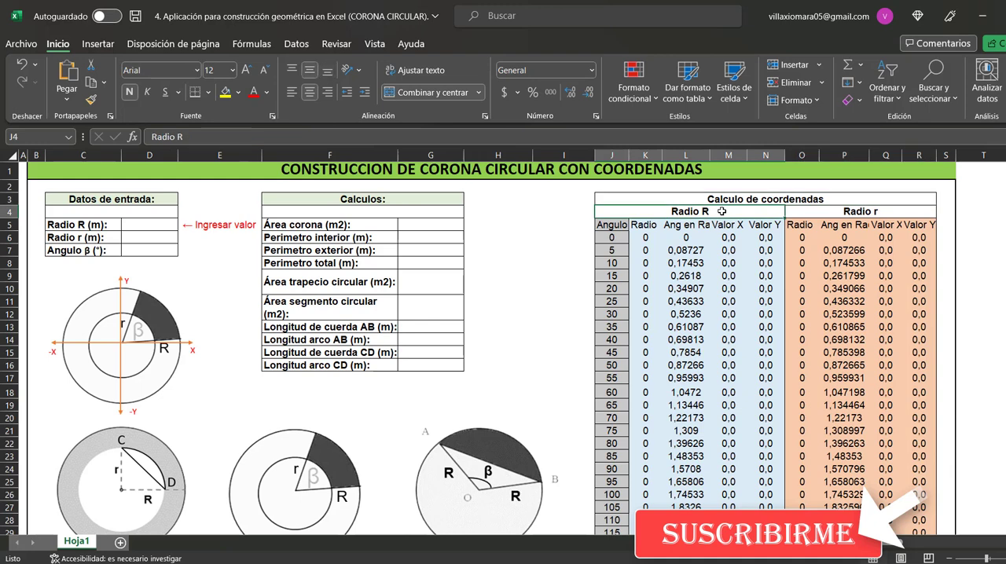
{"action": "left_click", "coordinate": [829, 216]}
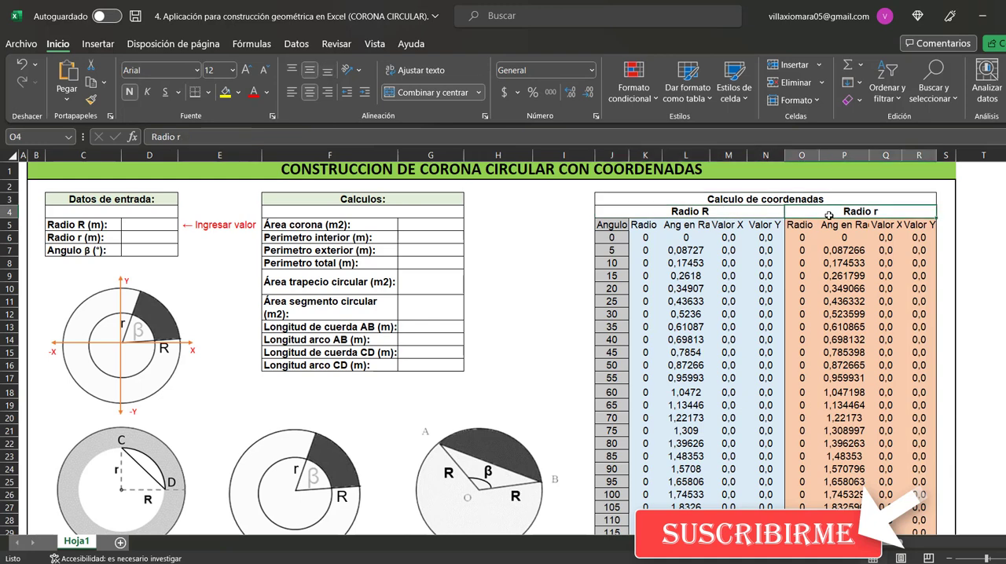
{"action": "left_click", "coordinate": [604, 225]}
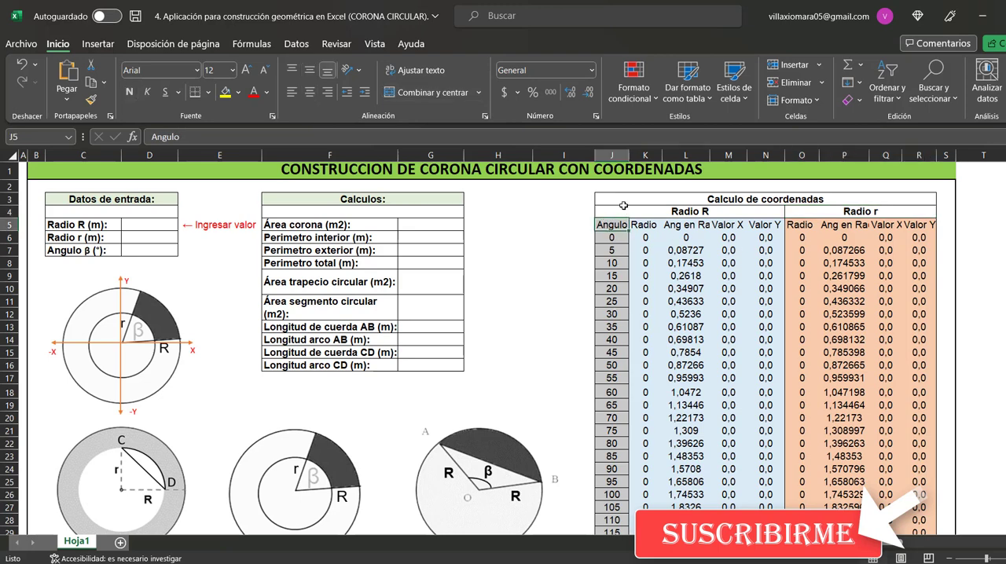
{"action": "left_click", "coordinate": [611, 154]}
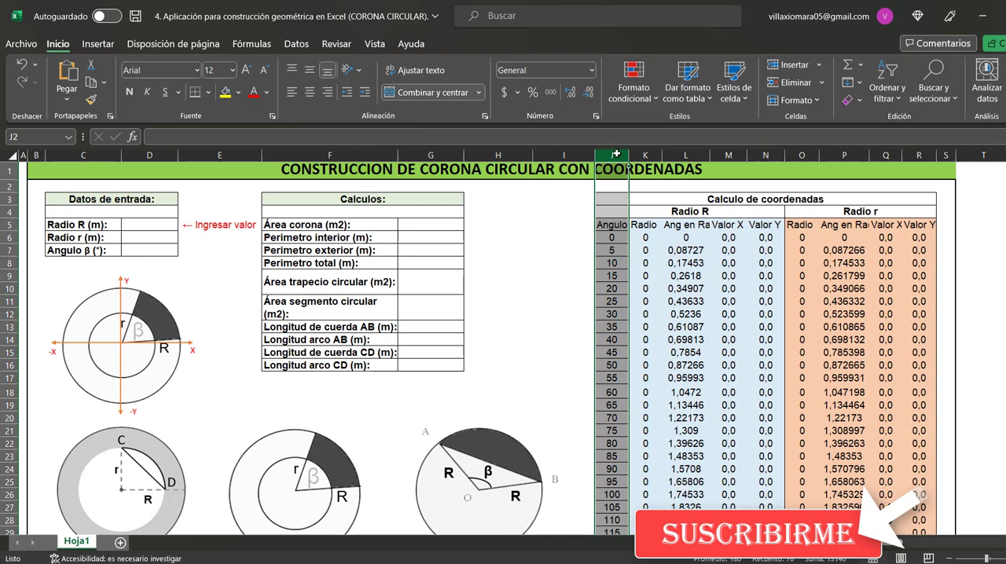
{"action": "left_click", "coordinate": [611, 239]}
{"action": "left_click", "coordinate": [612, 252]}
{"action": "left_click", "coordinate": [613, 265]}
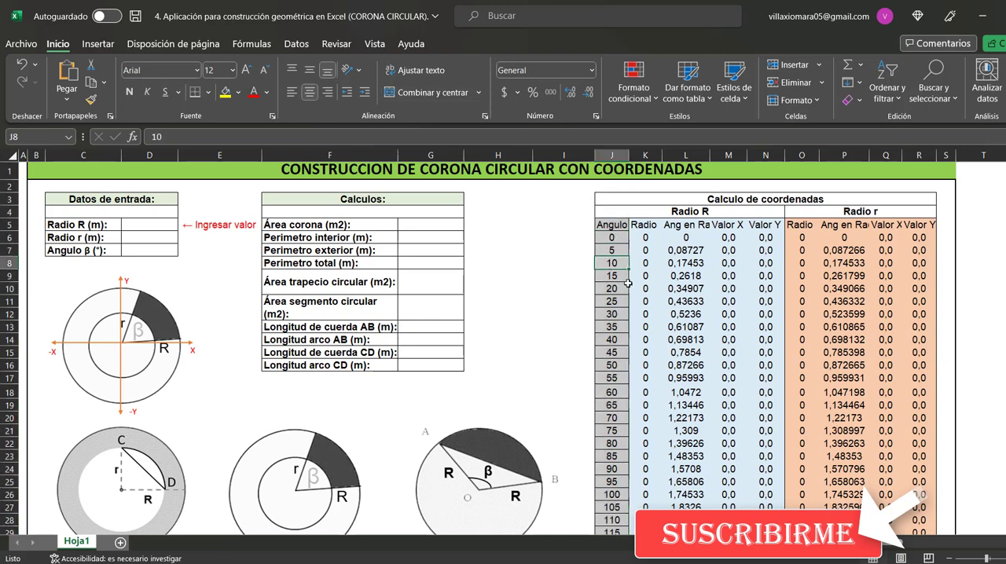
Inspect the first-row formulas for Radio, Ang en Radianes, Valor X and Valor Y under Radio R, and the matching Radio r block
{"action": "left_click", "coordinate": [650, 238]}
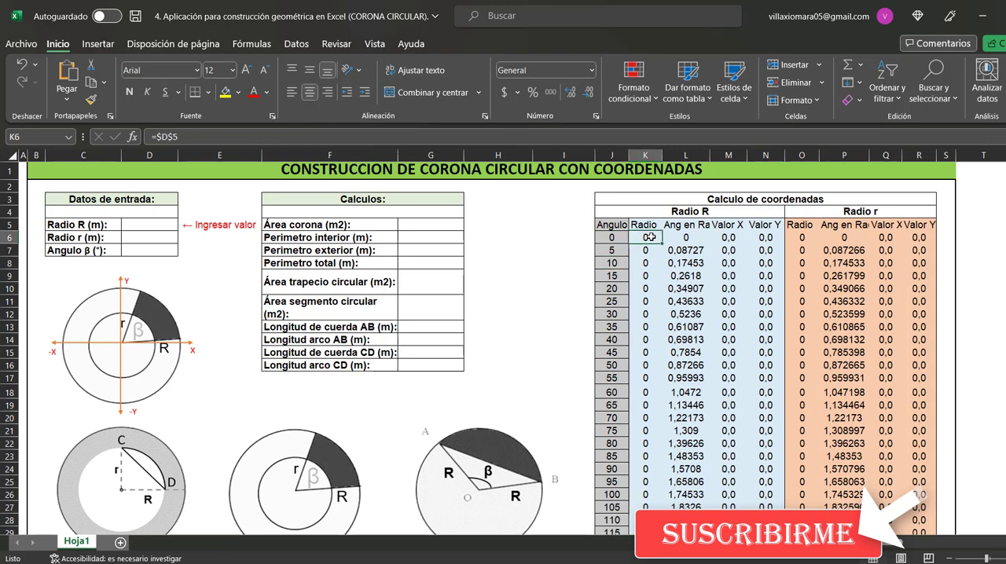
{"action": "left_click", "coordinate": [683, 228]}
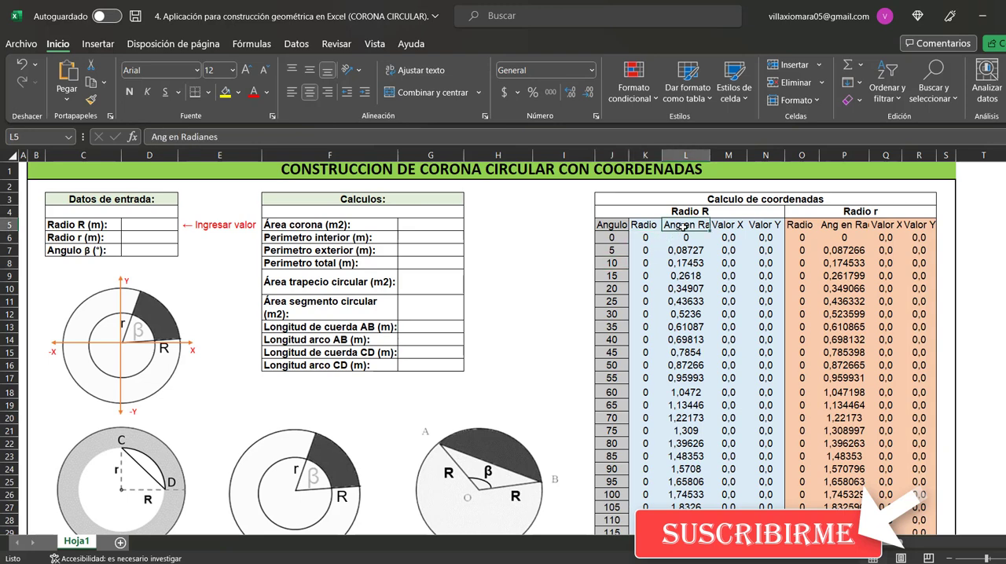
{"action": "left_click", "coordinate": [687, 238]}
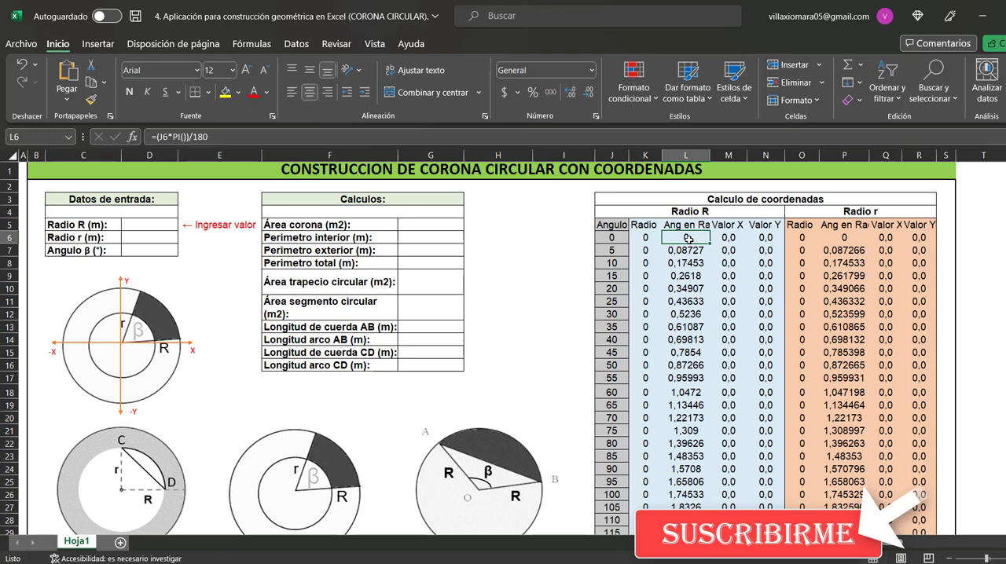
{"action": "left_click", "coordinate": [737, 240]}
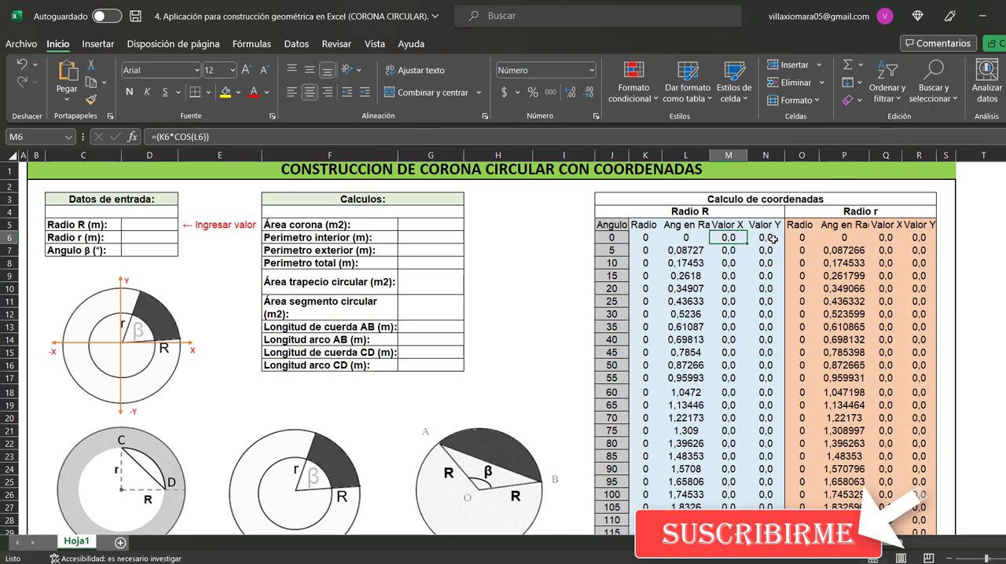
{"action": "left_click", "coordinate": [773, 240]}
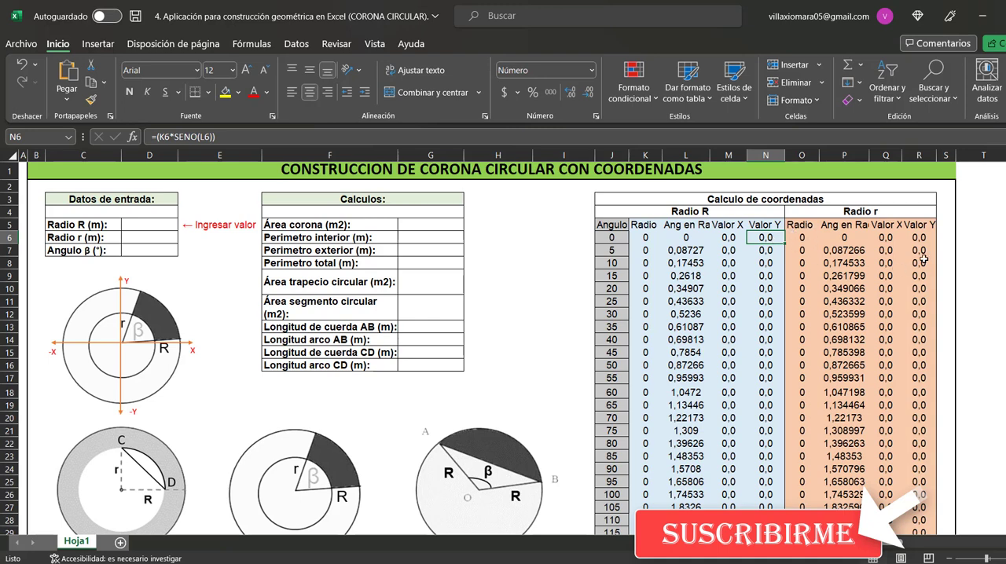
{"action": "left_click", "coordinate": [896, 212]}
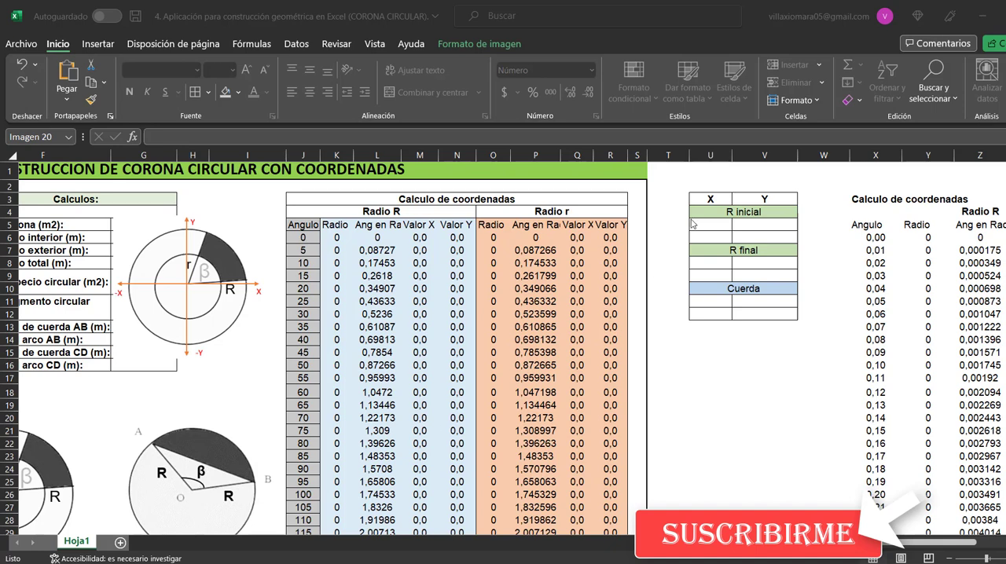
Examine the SI formulas for the first X and Y point under R inicial, in cells U5 and V5, without altering them
{"action": "left_click", "coordinate": [716, 212]}
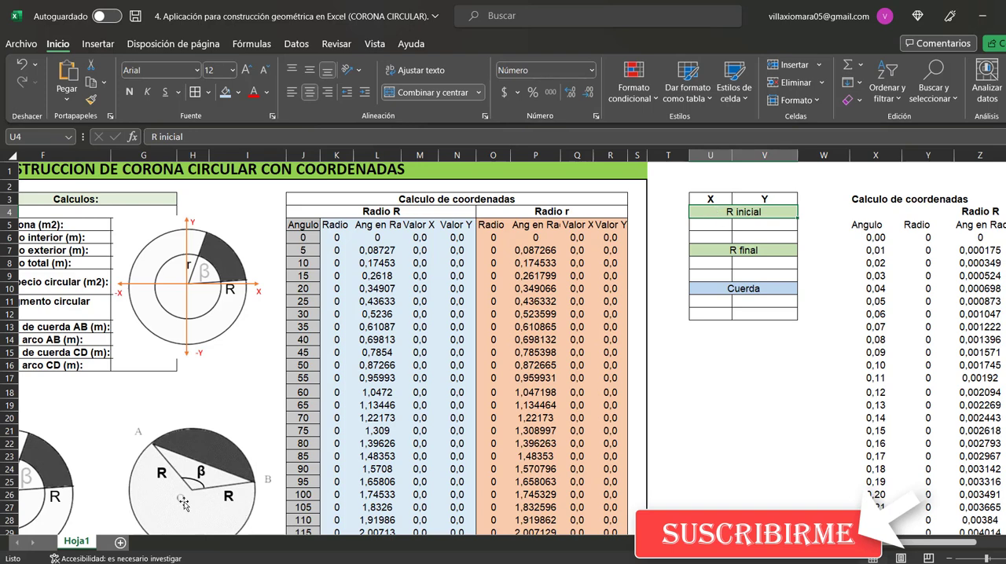
{"action": "left_click", "coordinate": [719, 225]}
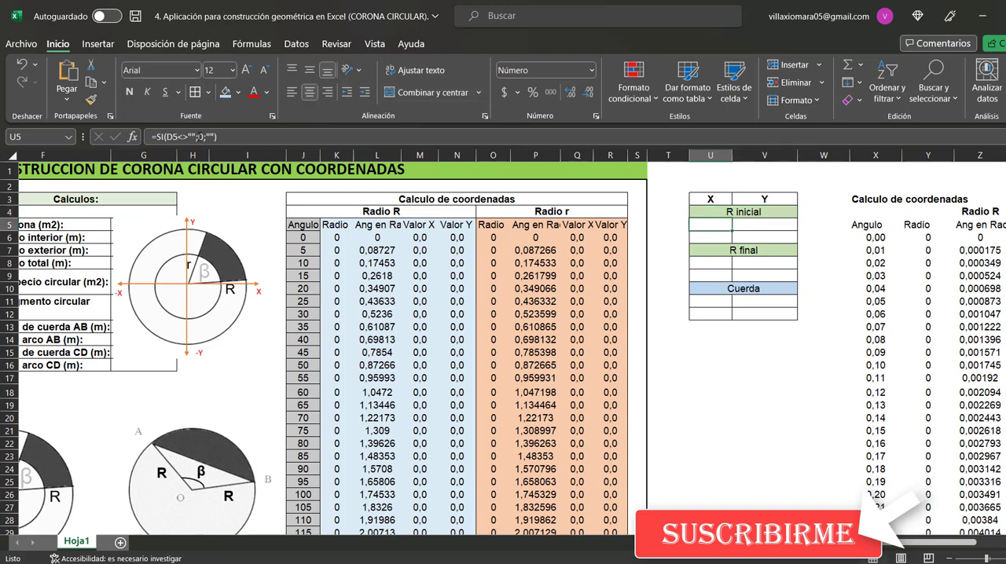
{"action": "left_click_drag", "start_coordinate": [200, 137], "coordinate": [205, 136]}
{"action": "left_click_drag", "start_coordinate": [780, 233], "coordinate": [777, 225]}
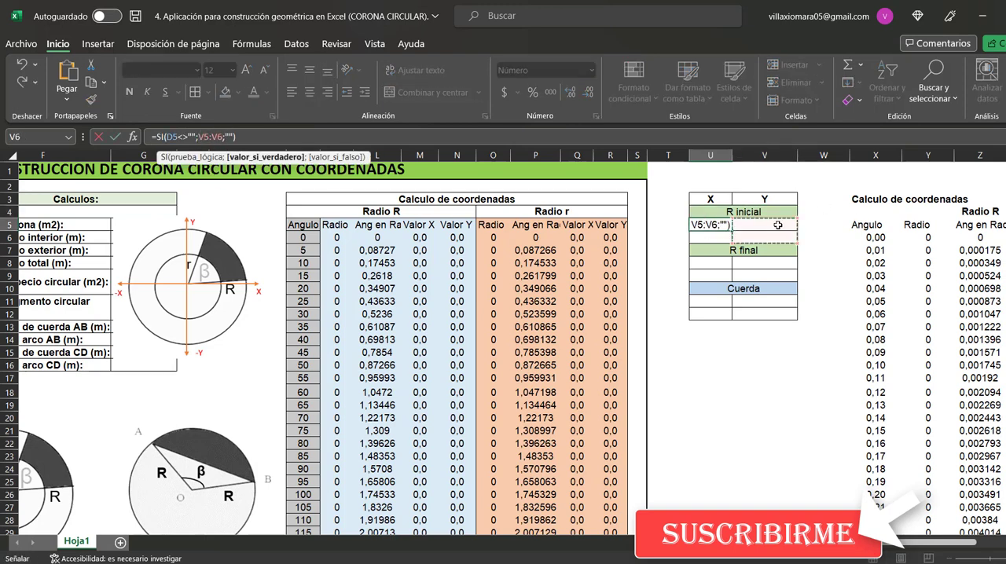
{"action": "left_click", "coordinate": [778, 225]}
{"action": "key", "text": "Escape"}
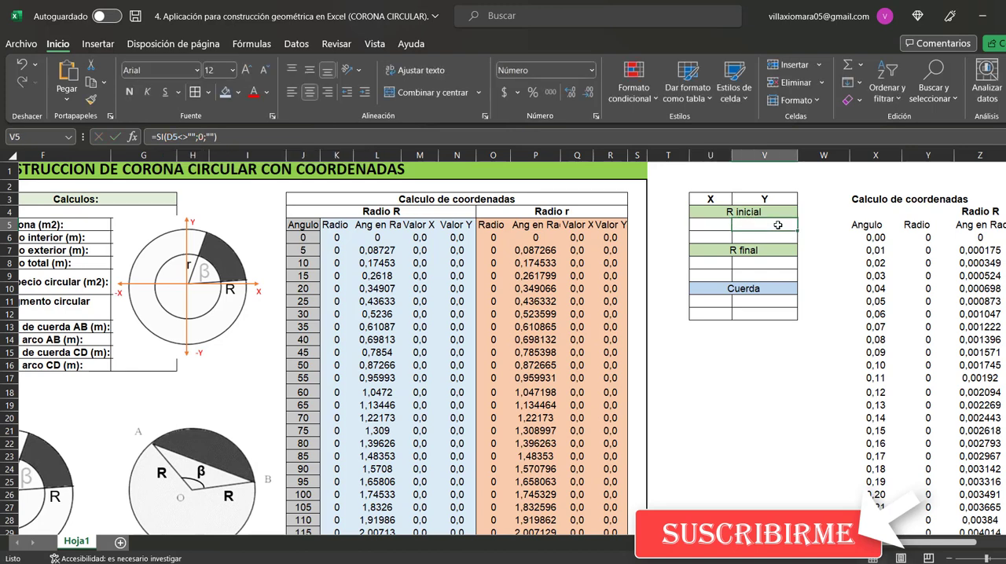
{"action": "left_click", "coordinate": [202, 138]}
{"action": "key", "text": "Escape"}
Examine the second R inicial point's formulas in U6 and V6, tracing the X value's reference to the Radio R input
{"action": "left_click", "coordinate": [730, 235]}
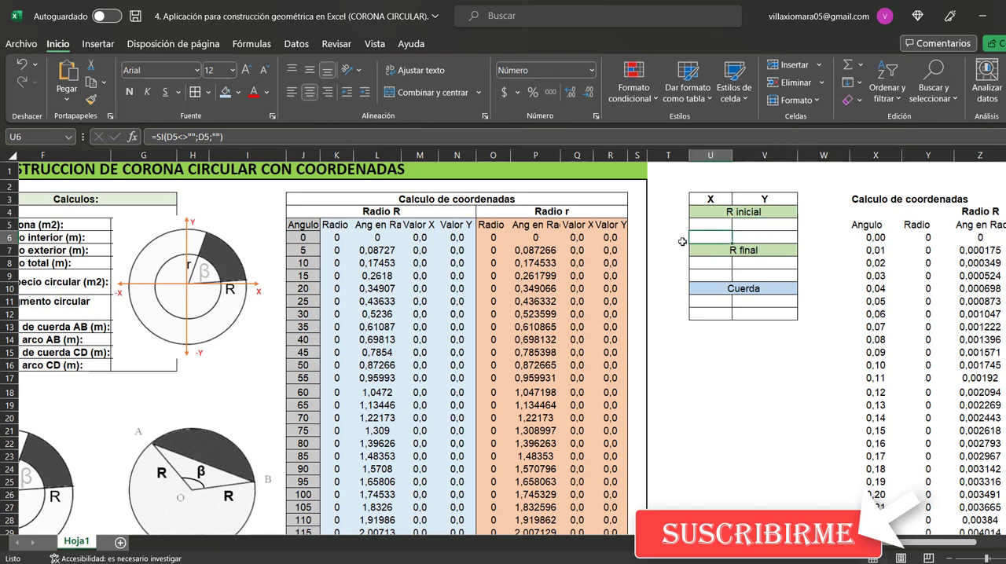
{"action": "key", "text": "F2"}
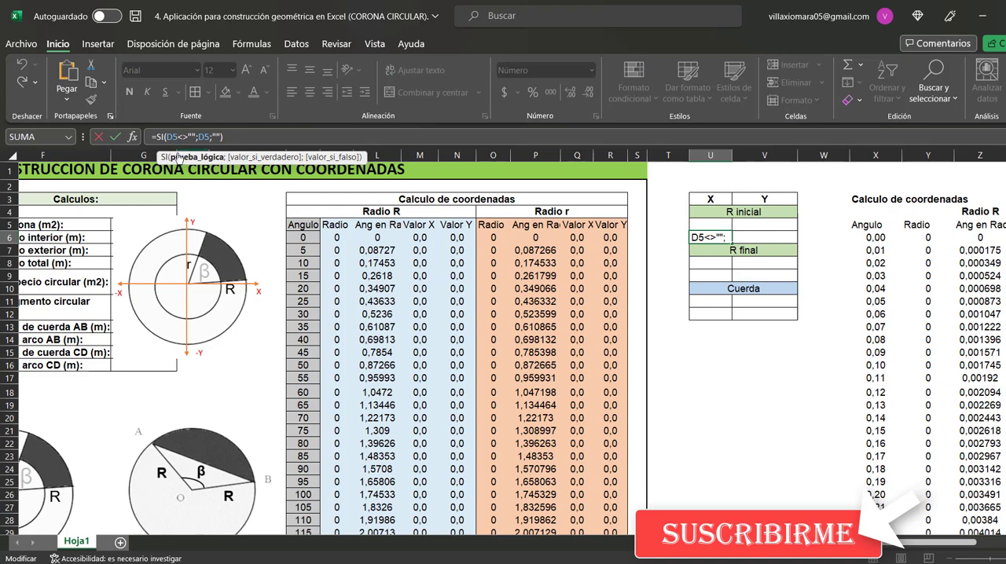
{"action": "double_click", "coordinate": [207, 138]}
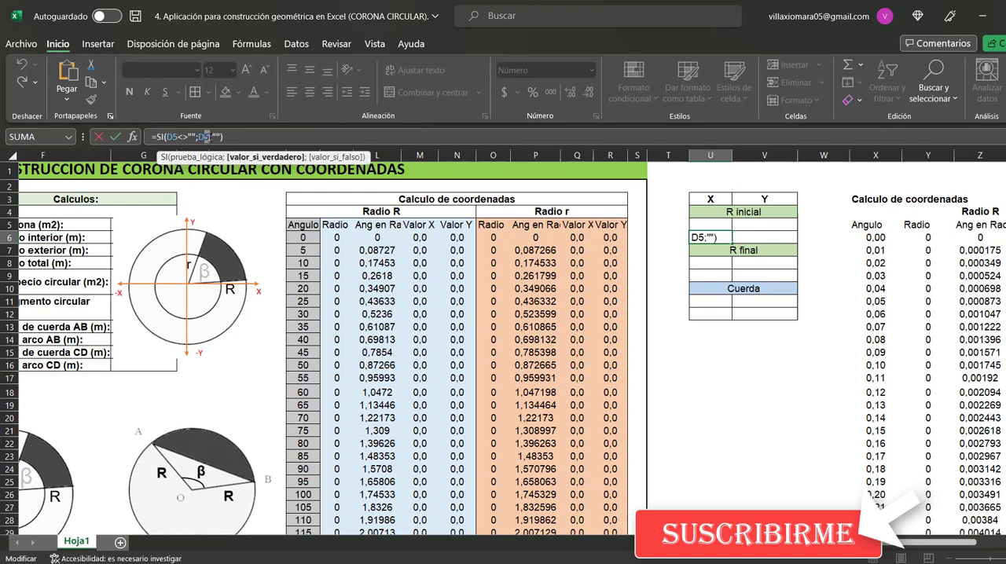
{"action": "double_click", "coordinate": [209, 138]}
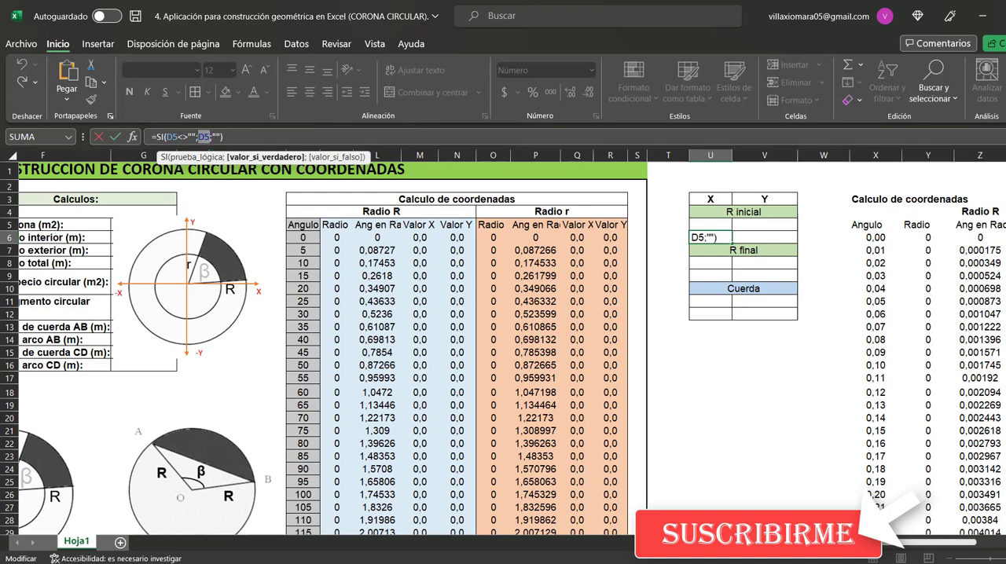
{"action": "scroll", "coordinate": [469, 334], "scroll_direction": "left", "scroll_amount": 3}
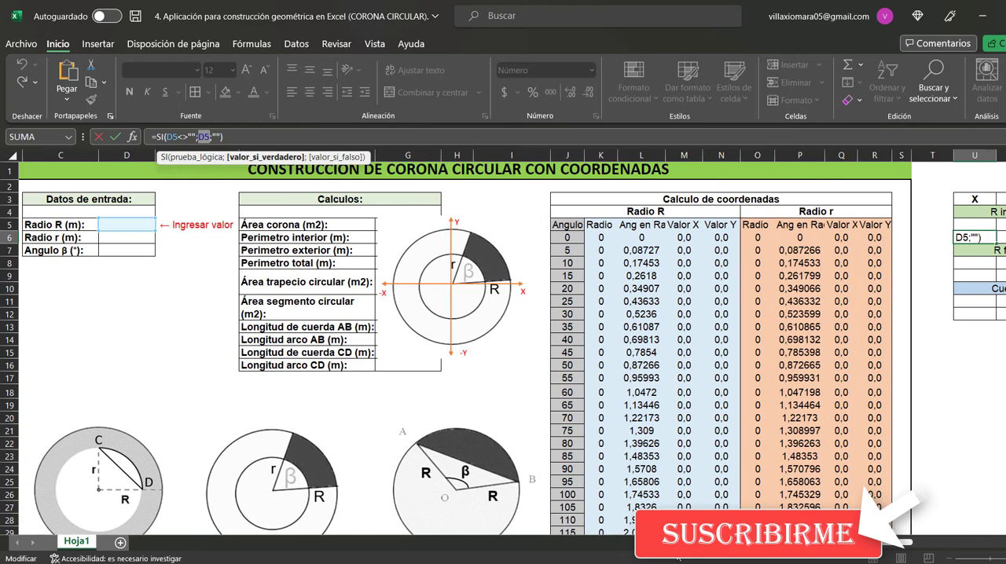
{"action": "scroll", "coordinate": [468, 334], "scroll_direction": "right", "scroll_amount": 2}
{"action": "key", "text": "ctrl+Return"}
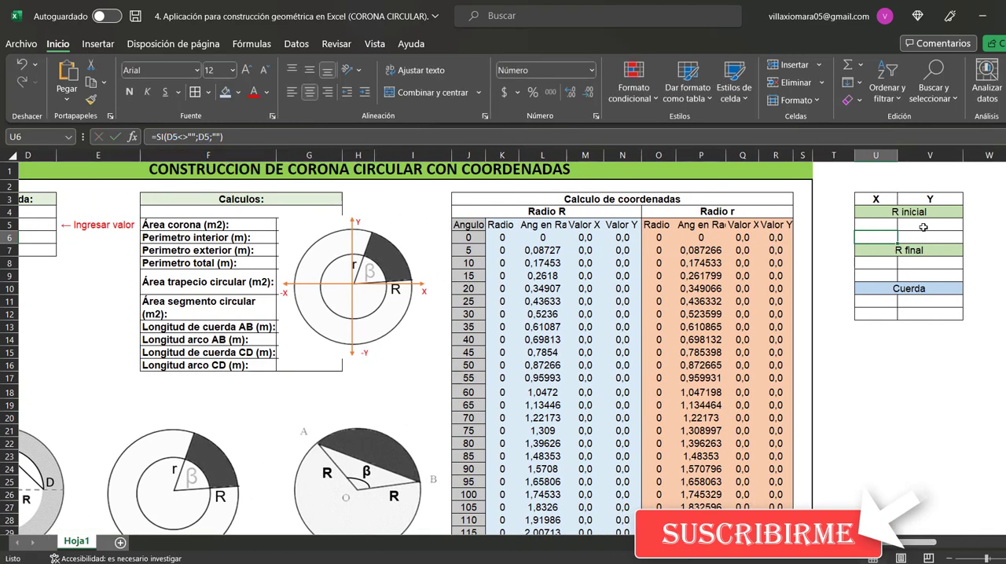
{"action": "left_click", "coordinate": [932, 235]}
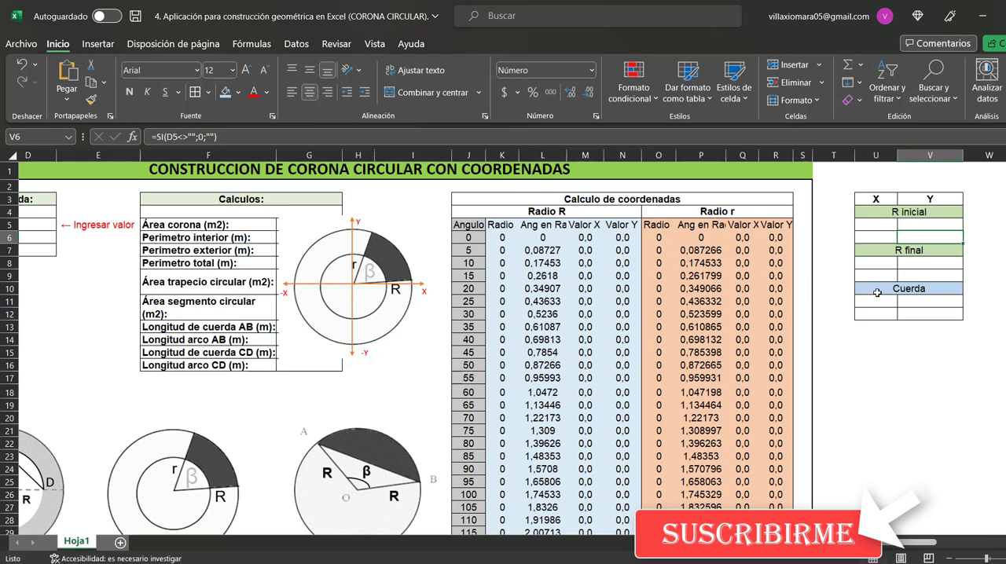
Inspect the first R final point's formulas and trace the BUSCARV formula in U9 to its Angulo β input and lookup table
{"action": "left_click", "coordinate": [881, 264]}
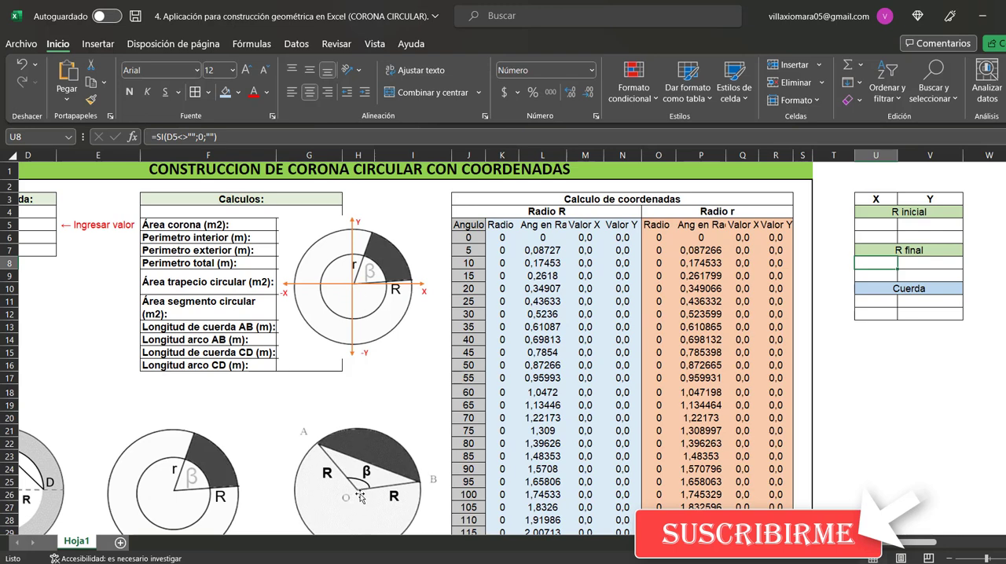
{"action": "left_click", "coordinate": [919, 269]}
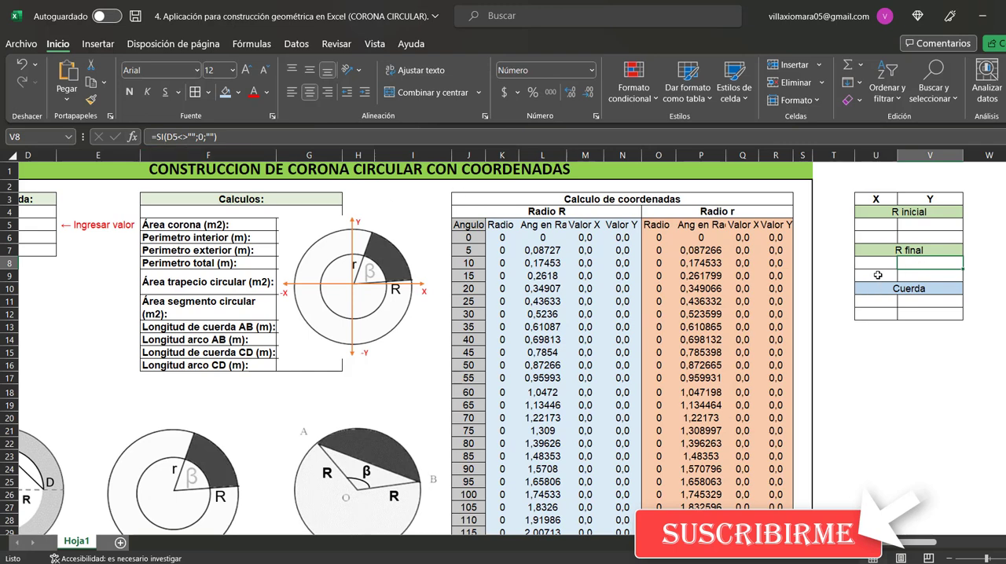
{"action": "left_click", "coordinate": [877, 275]}
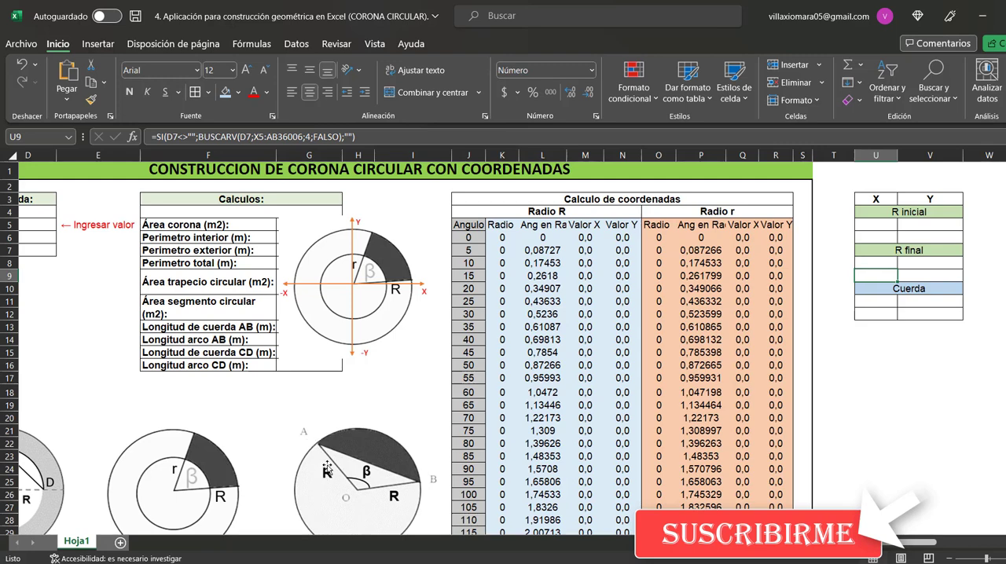
{"action": "left_click", "coordinate": [199, 137]}
{"action": "scroll", "coordinate": [503, 343], "scroll_direction": "left", "scroll_amount": 3}
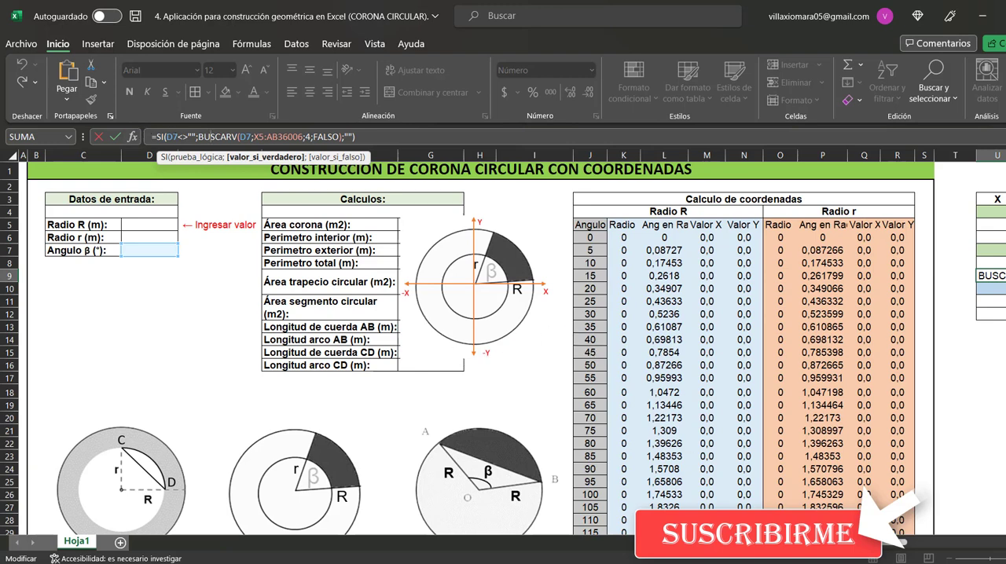
{"action": "scroll", "coordinate": [511, 346], "scroll_direction": "right", "scroll_amount": 5}
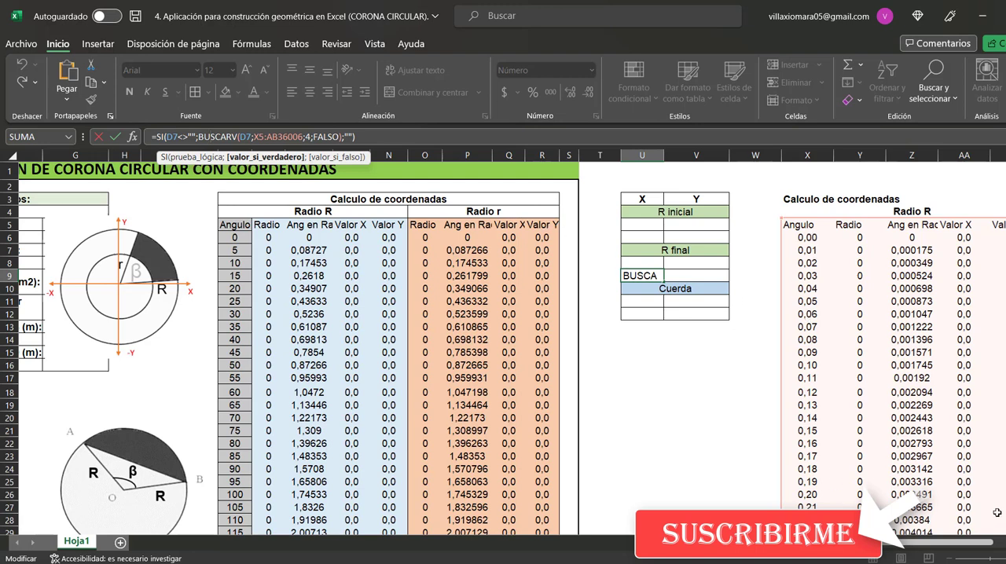
{"action": "left_click_drag", "start_coordinate": [940, 543], "coordinate": [957, 543]}
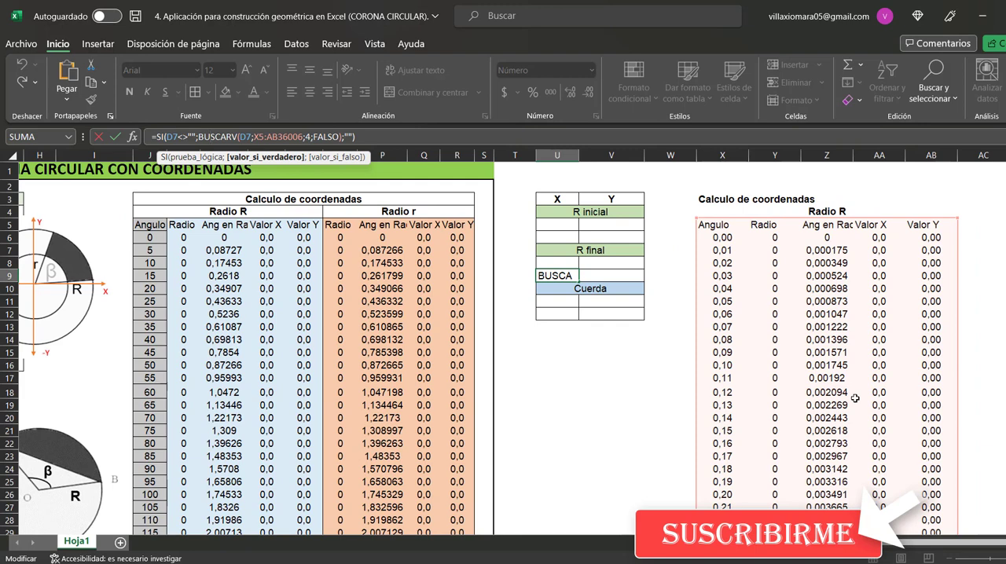
{"action": "key", "text": "ctrl+Return"}
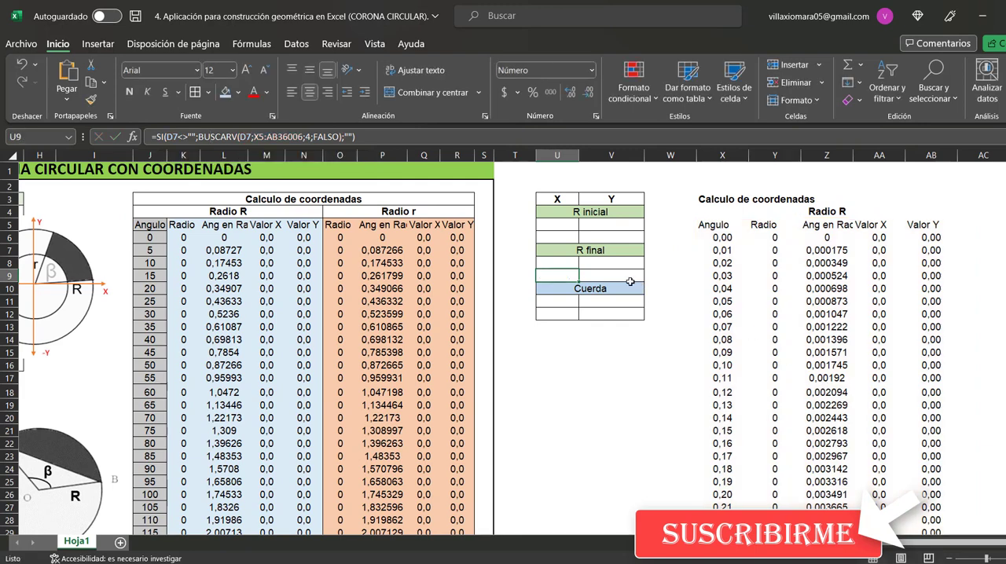
Examine the BUSCARV formula for the second R final point's Y value in V9, especially its column index argument
{"action": "left_click", "coordinate": [626, 276]}
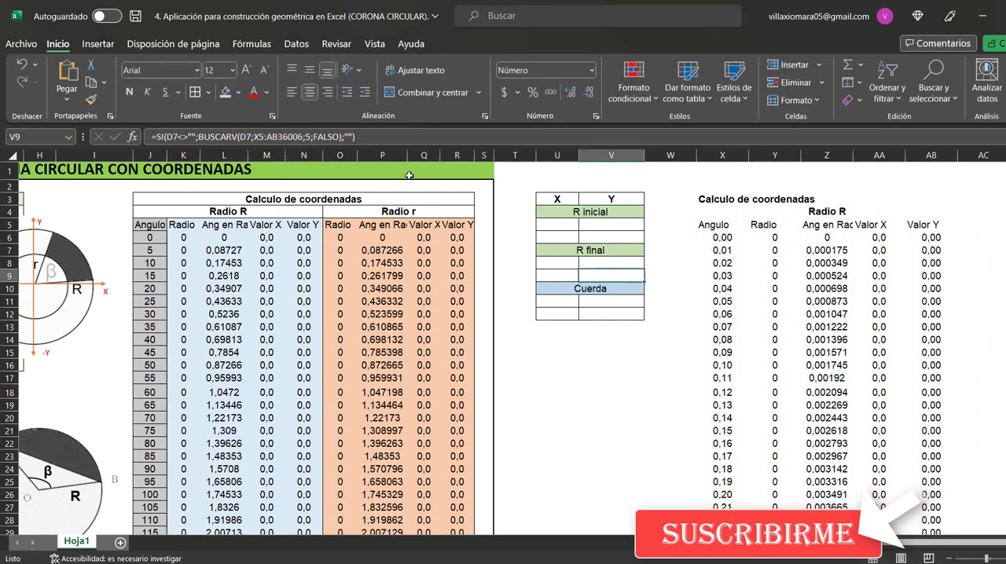
{"action": "left_click", "coordinate": [366, 137]}
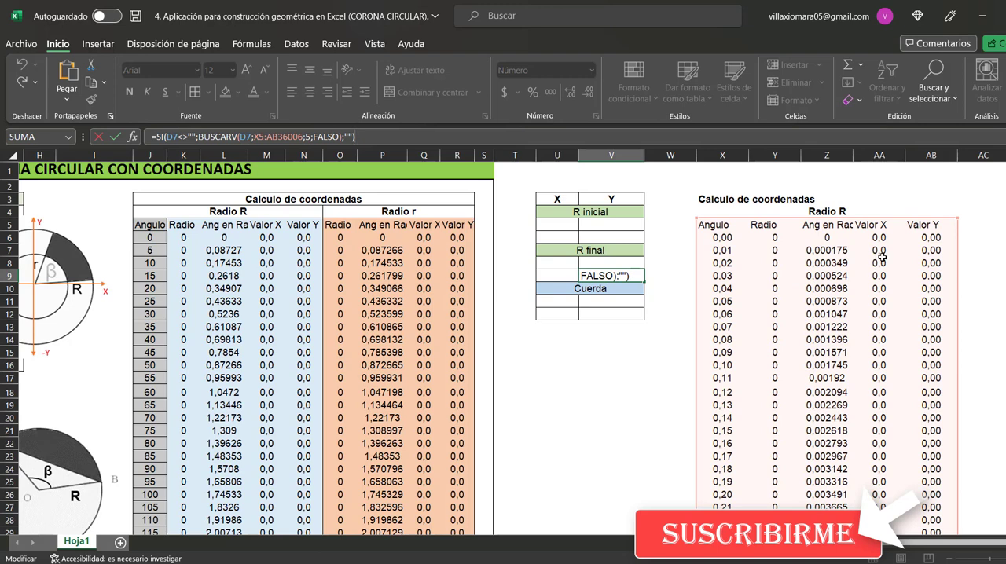
{"action": "left_click", "coordinate": [307, 136]}
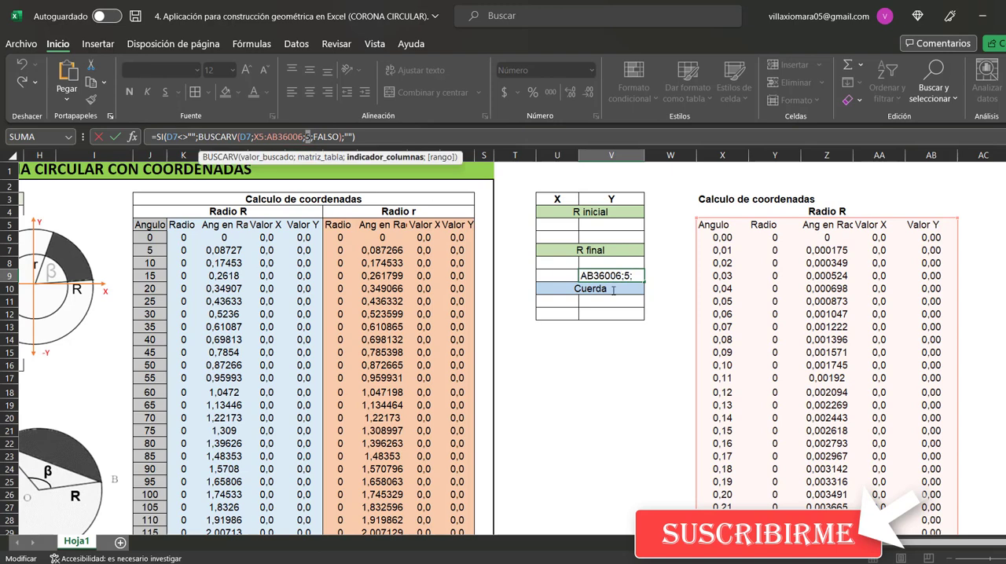
{"action": "key", "text": "ctrl+Return"}
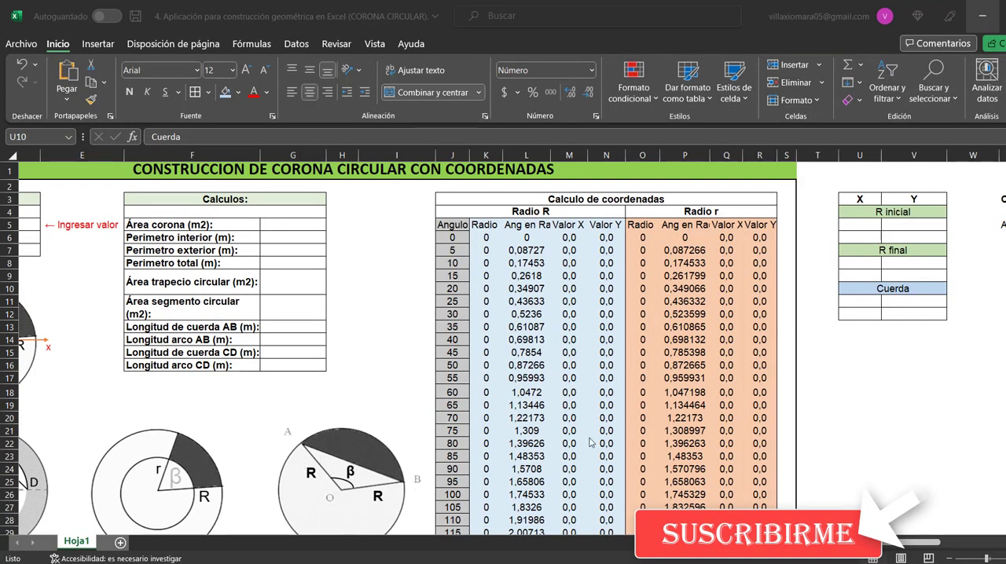
Trace the X formula of the first Cuerda point in U11 to the R final formula it references in U9
{"action": "left_click", "coordinate": [874, 290]}
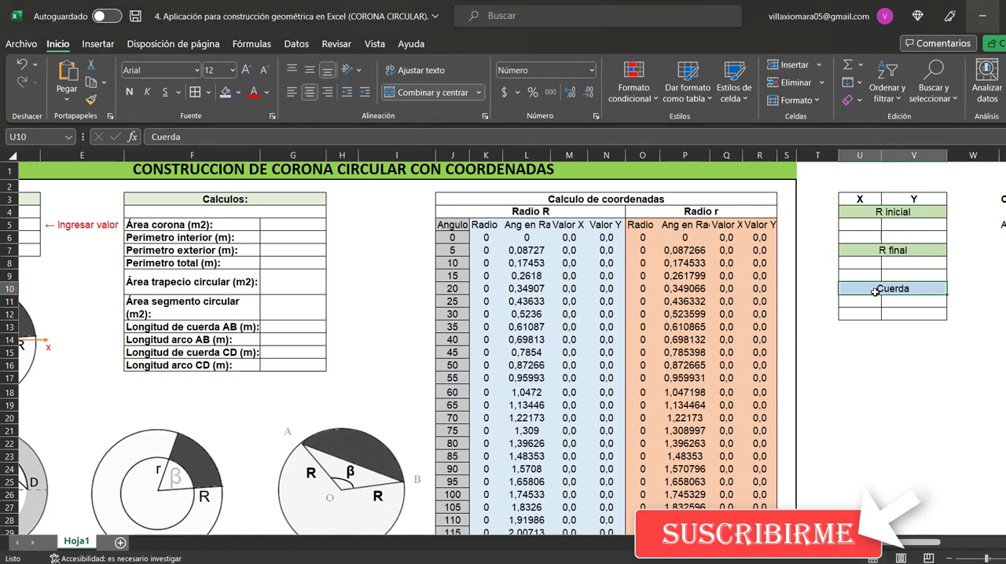
{"action": "left_click", "coordinate": [874, 301]}
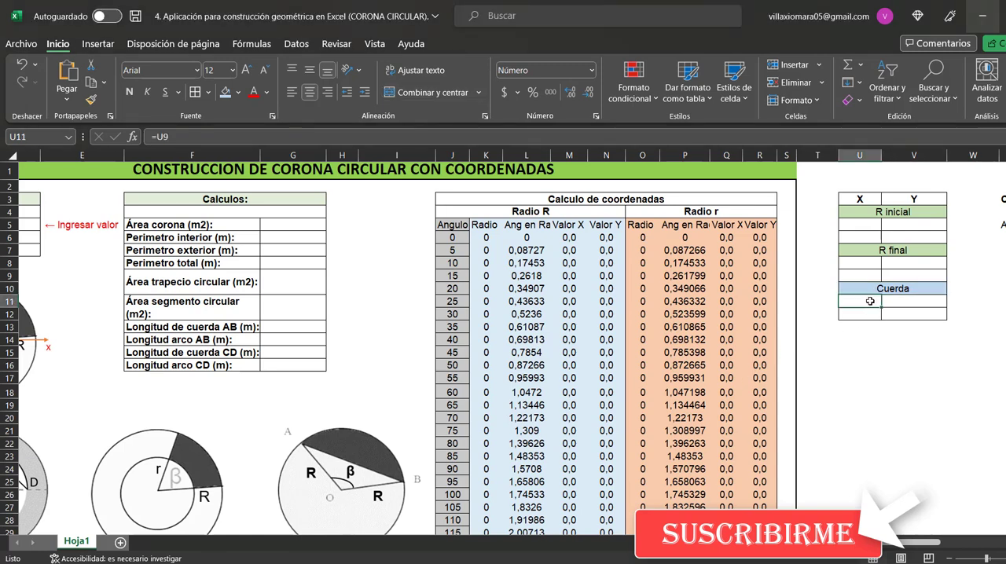
{"action": "left_click", "coordinate": [179, 138]}
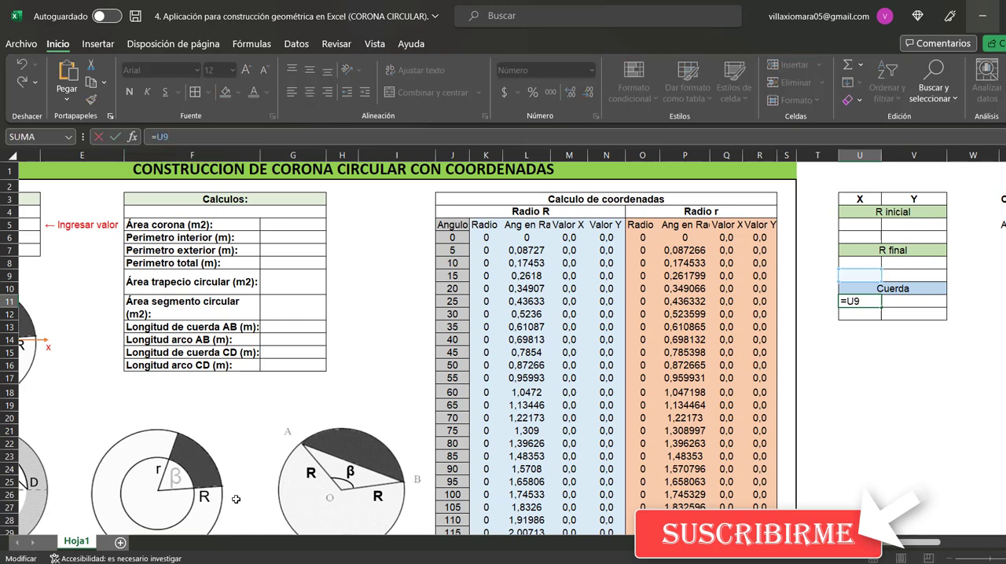
{"action": "key", "text": "Escape"}
{"action": "left_click", "coordinate": [874, 277]}
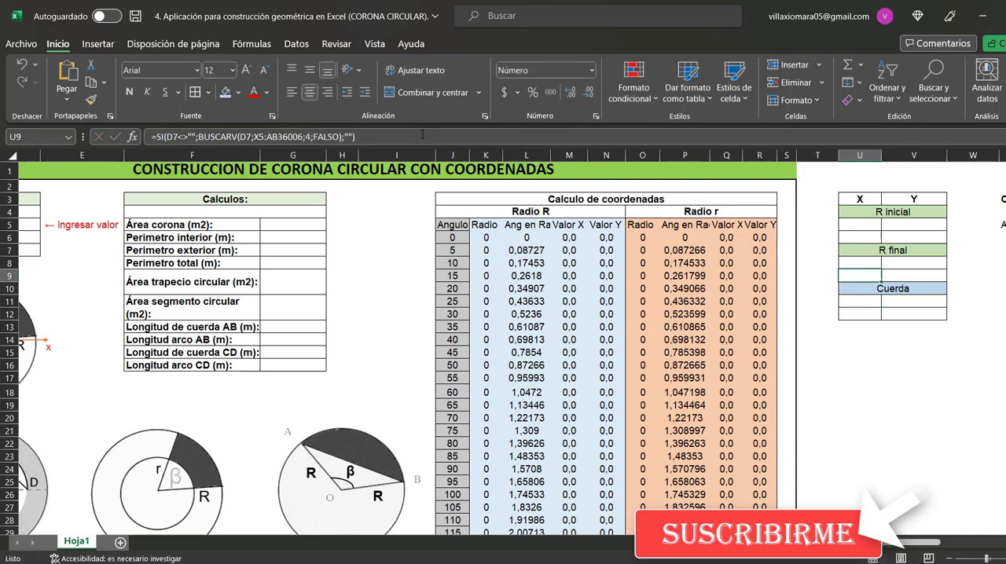
{"action": "left_click", "coordinate": [421, 136]}
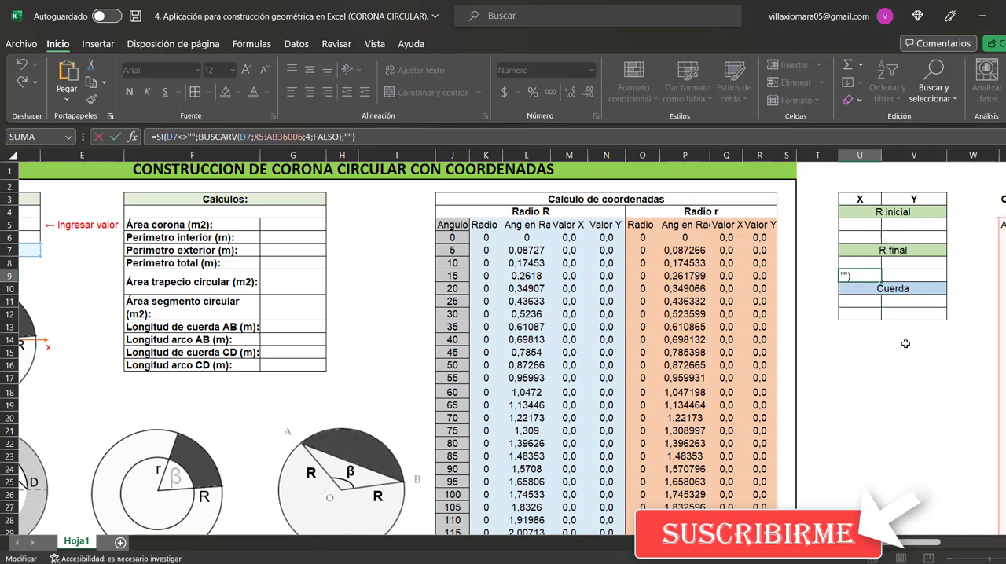
{"action": "key", "text": "Escape"}
Trace the Y formula of the first Cuerda point in V11 to the R final BUSCARV formula in V9
{"action": "left_click", "coordinate": [905, 301]}
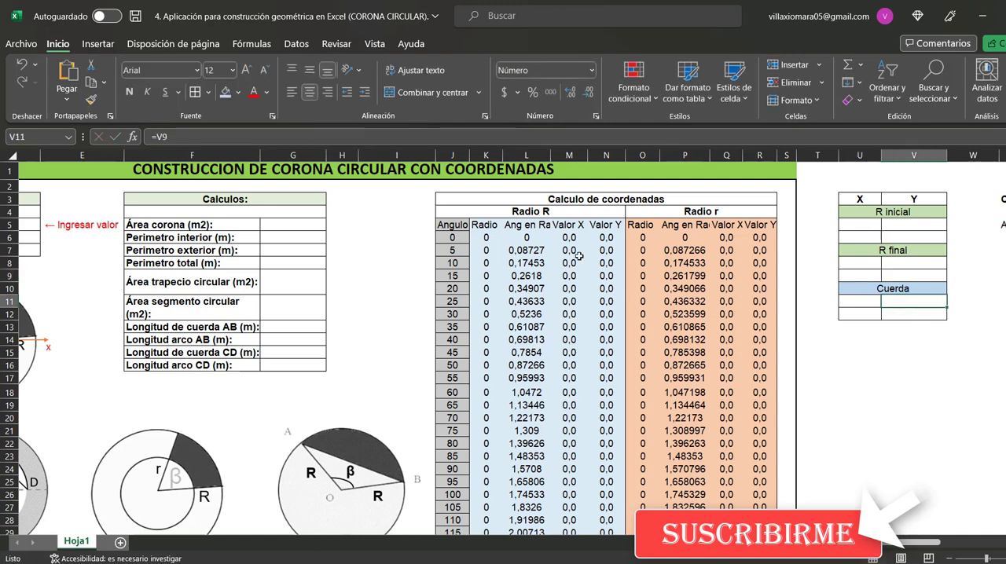
{"action": "left_click", "coordinate": [215, 132]}
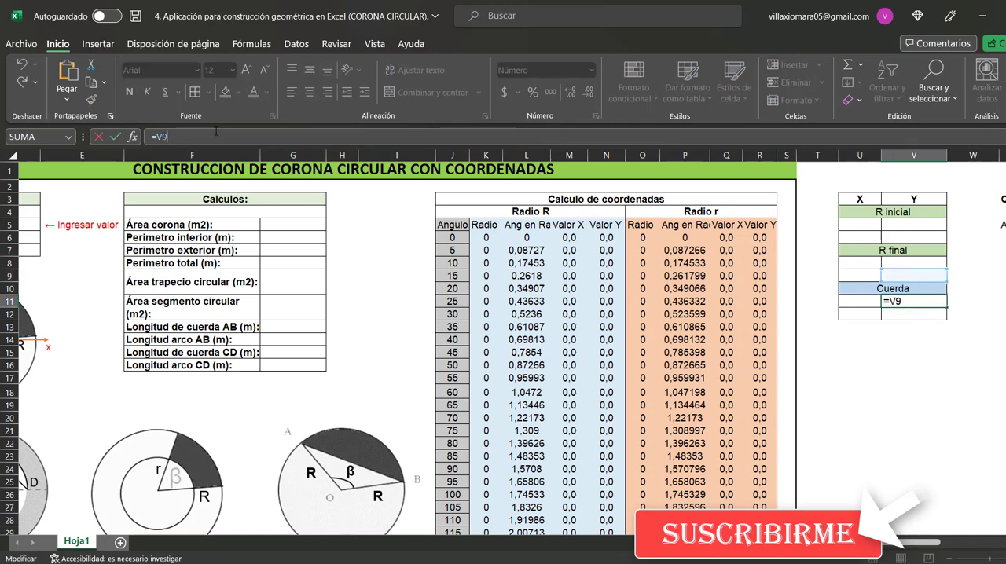
{"action": "key", "text": "Escape"}
{"action": "left_click", "coordinate": [921, 274]}
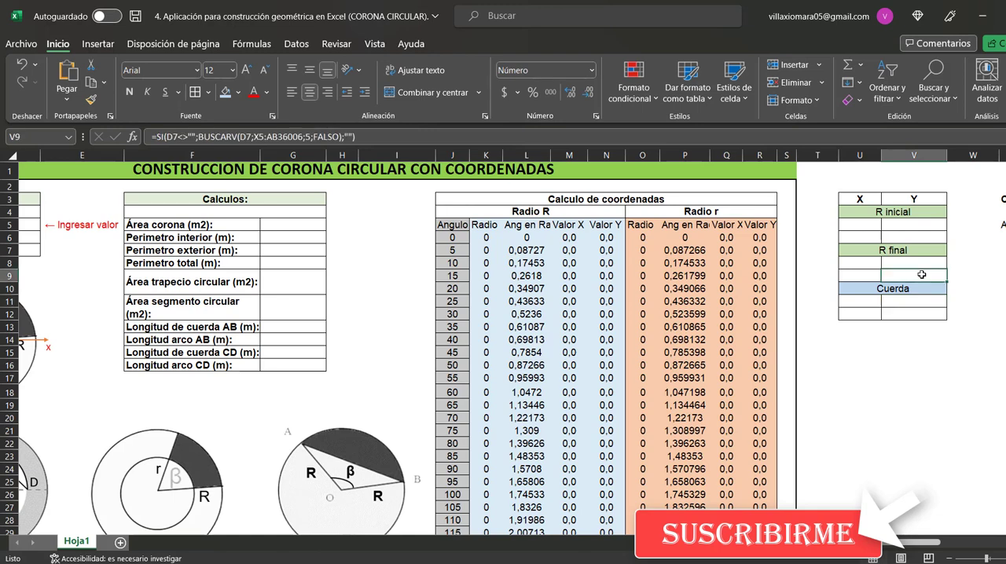
{"action": "double_click", "coordinate": [921, 274]}
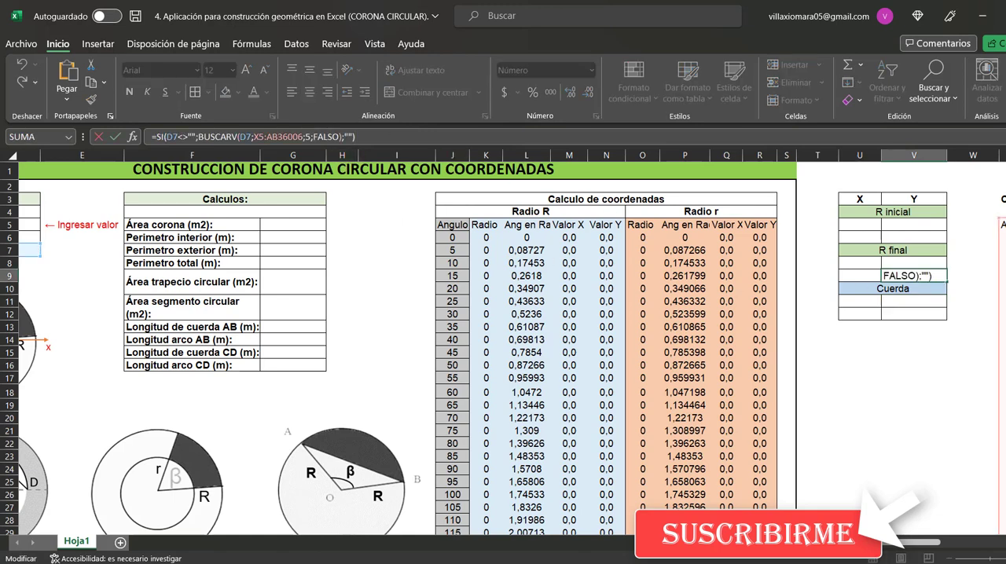
{"action": "key", "text": "Escape"}
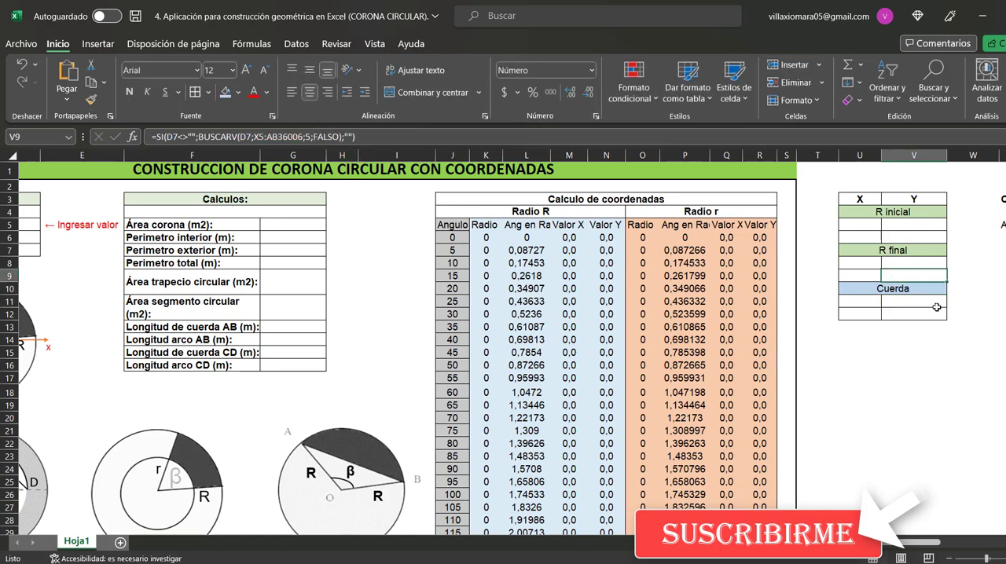
Trace the X formula of the second Cuerda point in U12 to the R inicial formula in U6
{"action": "left_click", "coordinate": [868, 316]}
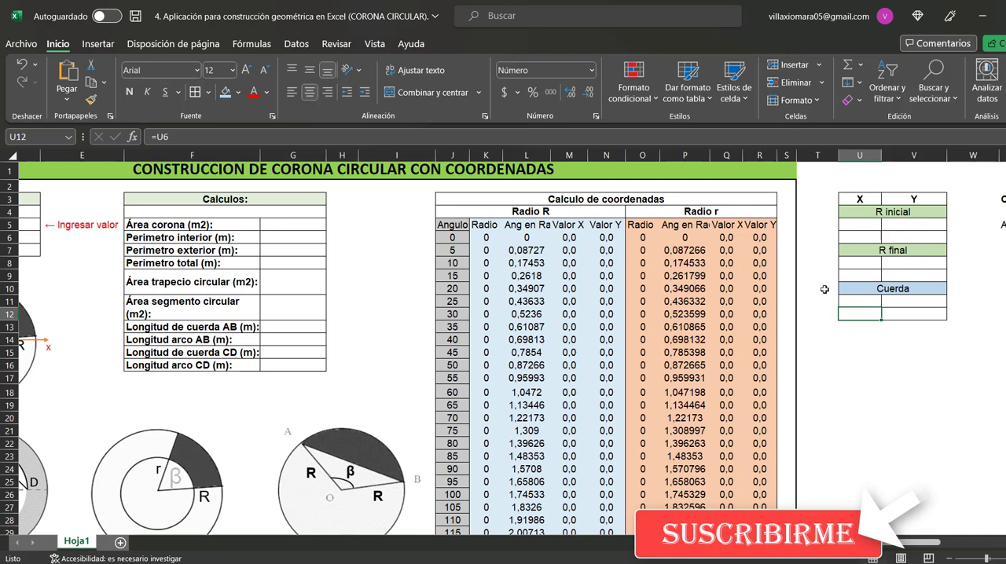
{"action": "left_click", "coordinate": [352, 139]}
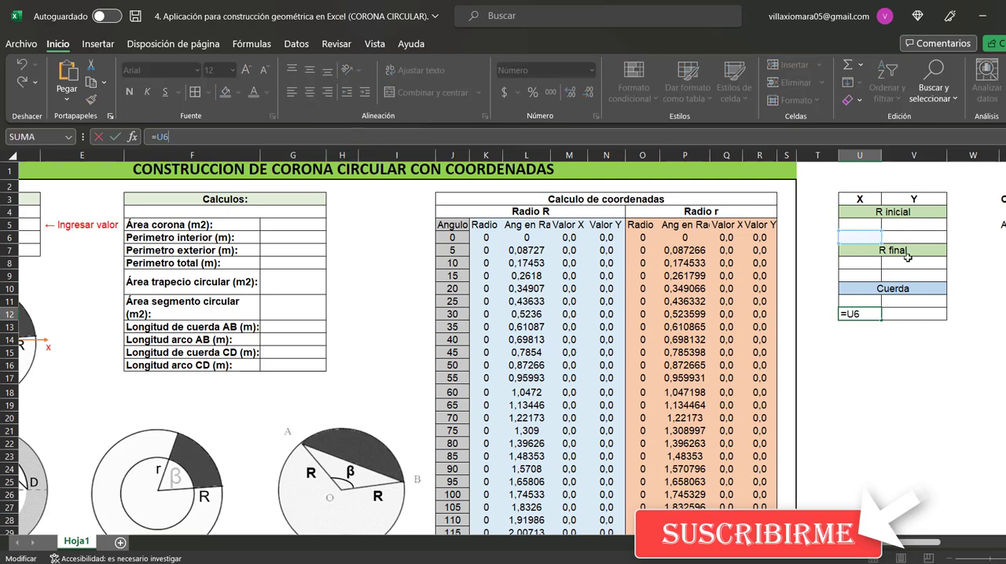
{"action": "key", "text": "Escape"}
{"action": "left_click", "coordinate": [871, 237]}
{"action": "left_click", "coordinate": [284, 138]}
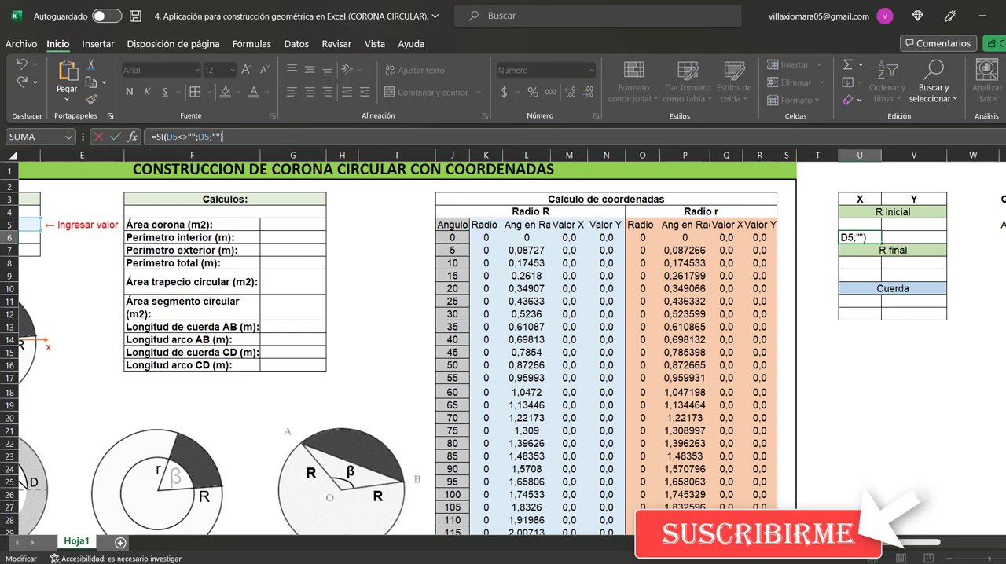
{"action": "mouse_move", "coordinate": [864, 542]}
{"action": "left_mouse_down"}
{"action": "mouse_move", "coordinate": [832, 542]}
{"action": "mouse_move", "coordinate": [850, 543]}
{"action": "left_mouse_up"}
{"action": "key", "text": "Escape"}
Examine the SI formula for the second Cuerda point's Y value in V12, leaving it unaltered
{"action": "left_click", "coordinate": [964, 314]}
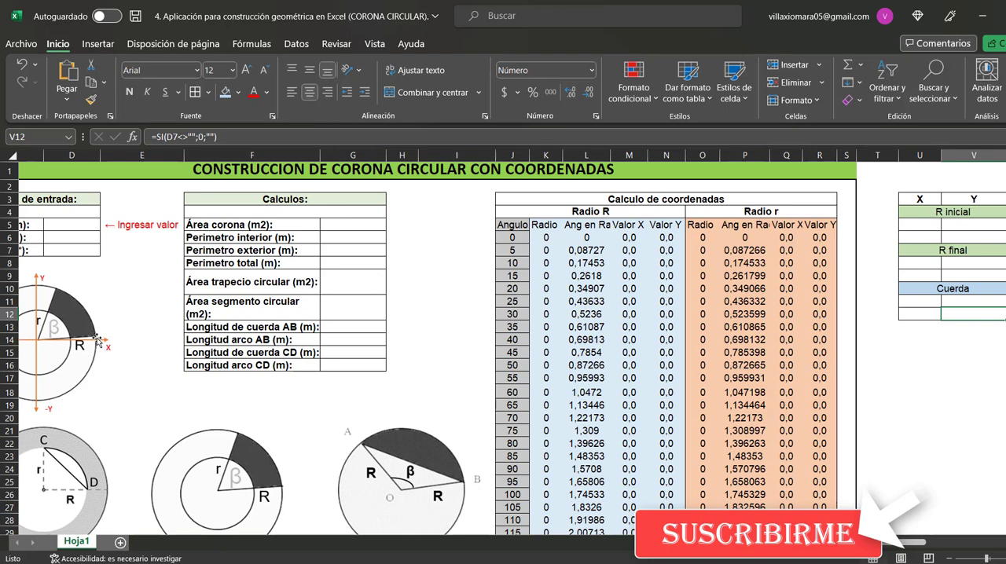
{"action": "left_click", "coordinate": [243, 139]}
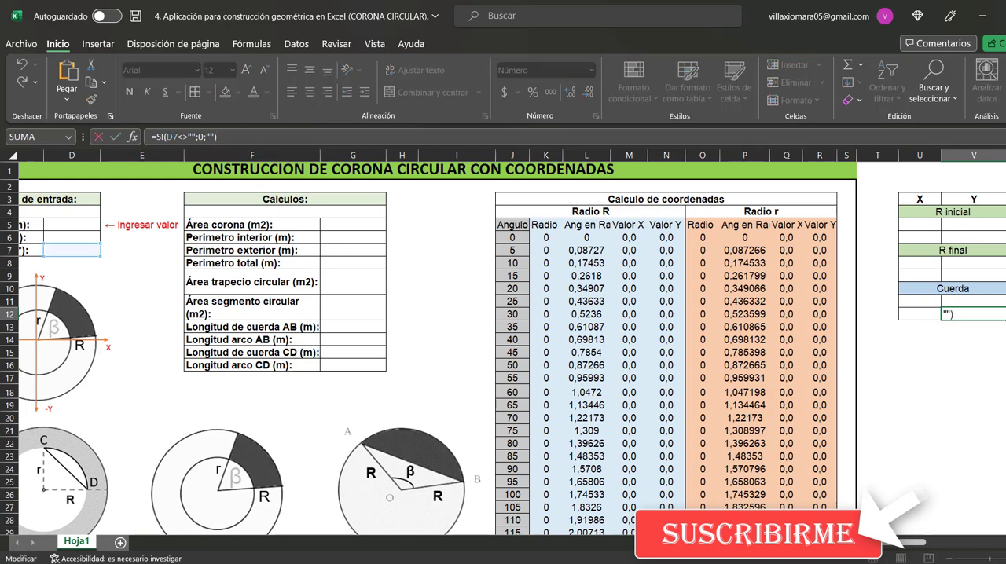
{"action": "key", "text": "ctrl+Return"}
Rename the Cuerda heading of the auxiliary X and Y table as Cuerda AB
{"action": "left_click_drag", "start_coordinate": [898, 546], "coordinate": [977, 557]}
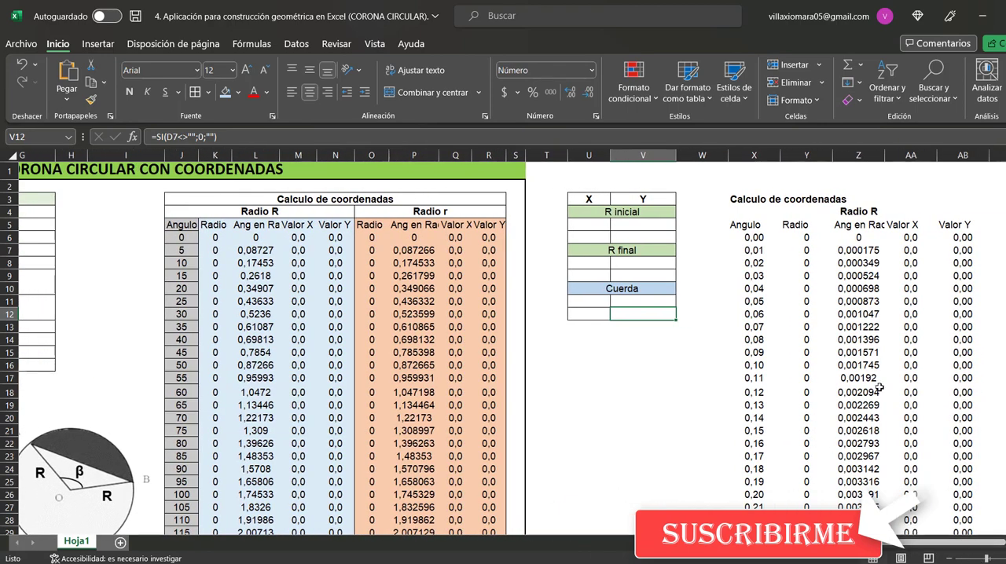
{"action": "left_click", "coordinate": [788, 201]}
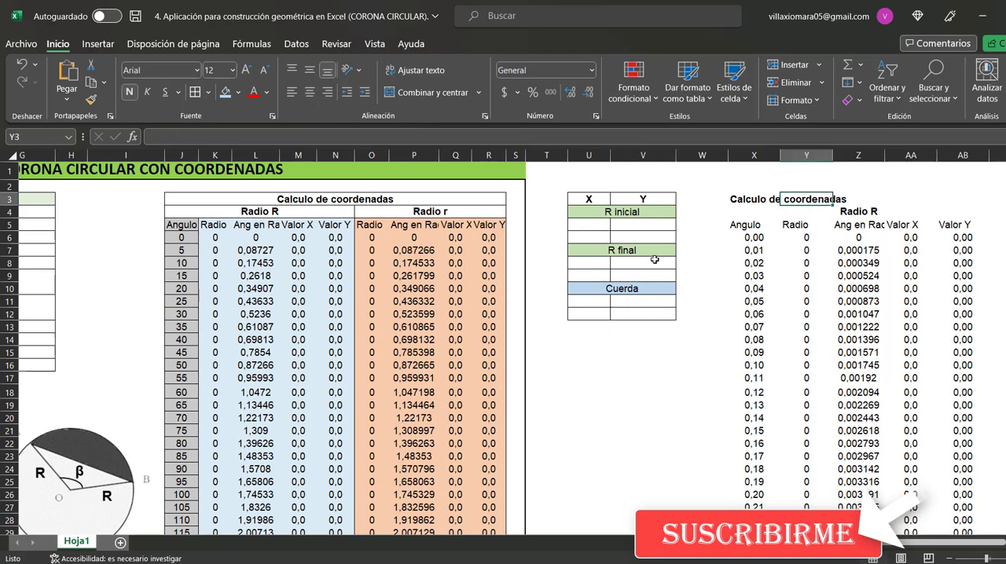
{"action": "left_click", "coordinate": [638, 288]}
{"action": "left_click", "coordinate": [232, 136]}
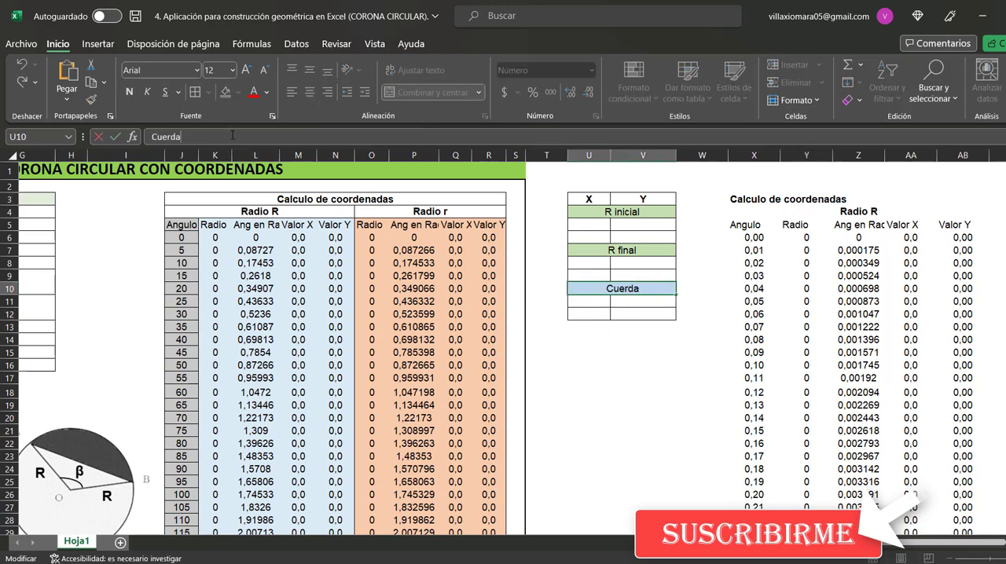
{"action": "type", "text": "AB"}
{"action": "left_click", "coordinate": [707, 358]}
Merge and center the Calculo de coordenadas title across X3:AB3 above the auxiliary Radio R table
{"action": "left_click", "coordinate": [789, 200]}
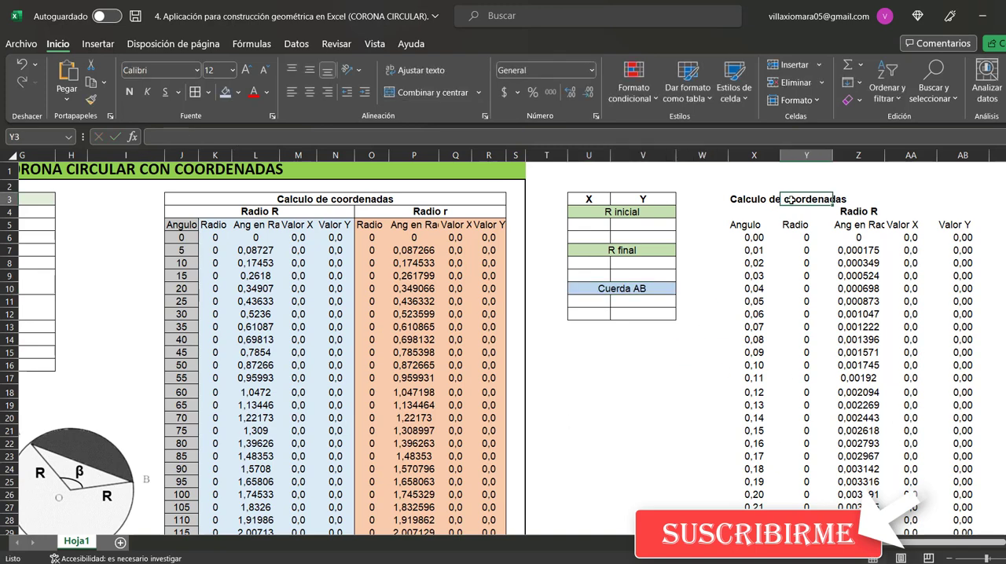
{"action": "left_click_drag", "start_coordinate": [752, 199], "coordinate": [943, 197]}
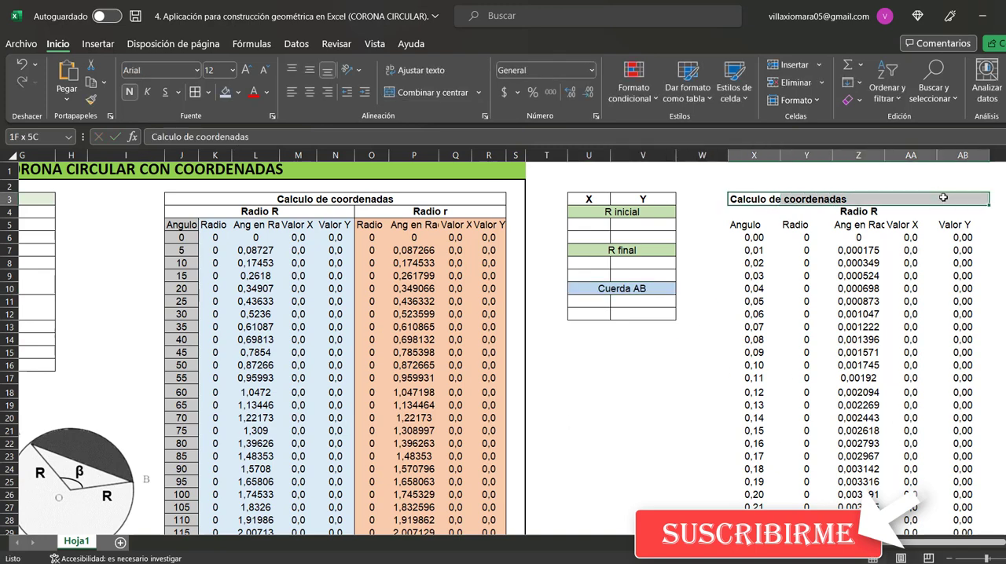
{"action": "left_click", "coordinate": [428, 92]}
{"action": "left_click", "coordinate": [908, 264]}
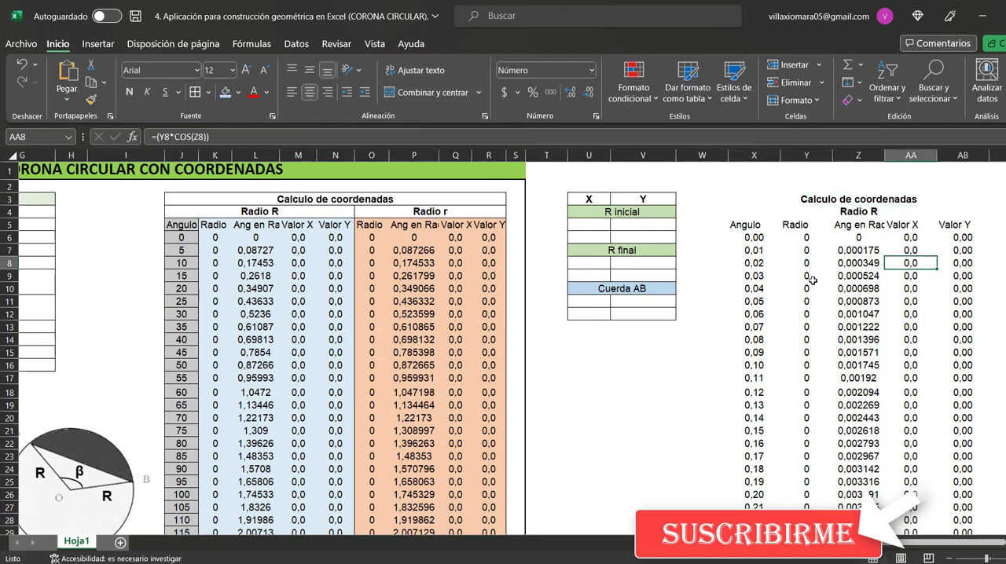
Check the increments between the first angles in the Angulo column of the auxiliary Radio R table, from X6 to X9
{"action": "left_click", "coordinate": [748, 240]}
{"action": "left_click", "coordinate": [751, 250]}
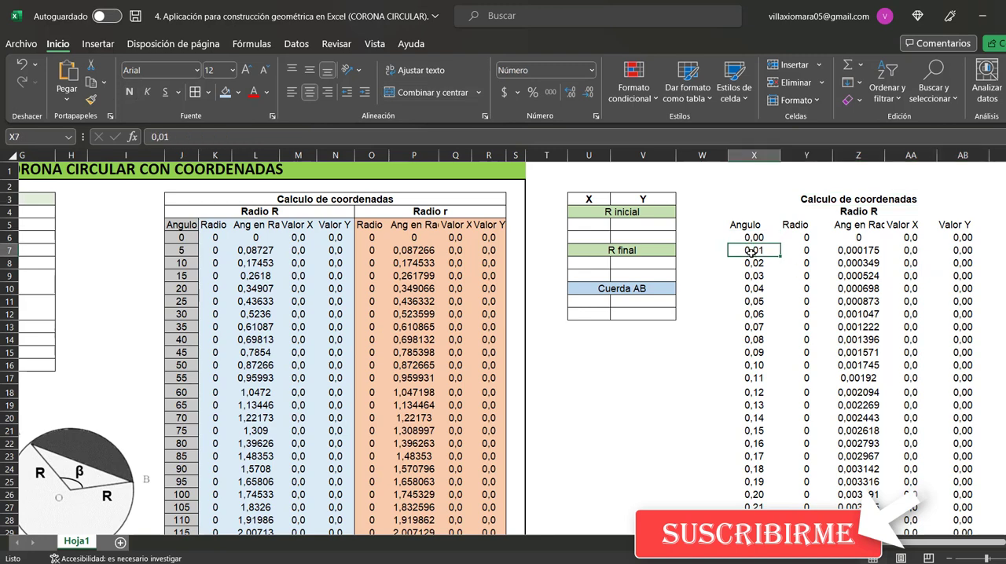
{"action": "left_click", "coordinate": [753, 265]}
{"action": "left_click", "coordinate": [756, 276]}
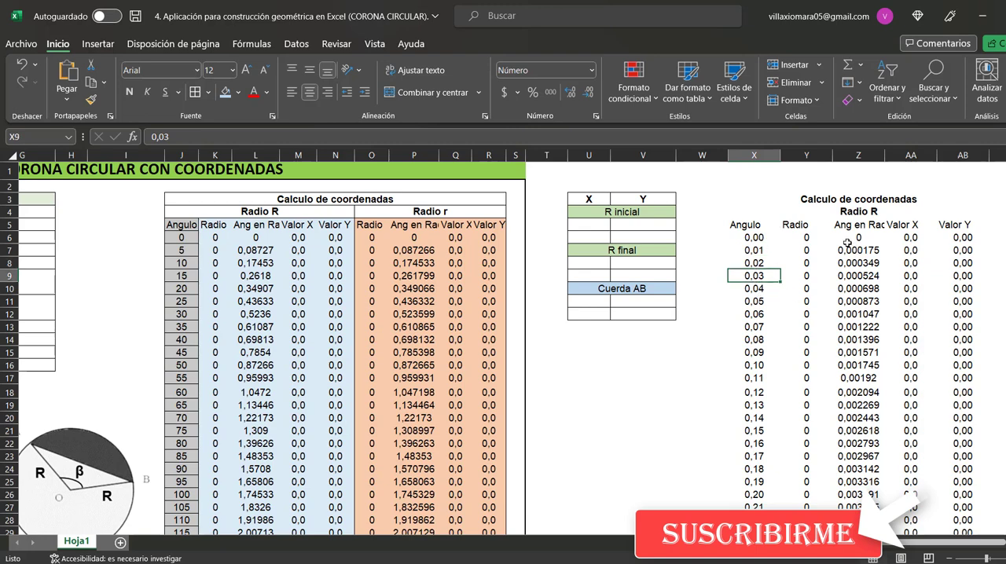
Examine the absolute reference used for the Radio value in Y6 of the auxiliary table
{"action": "left_click", "coordinate": [806, 237]}
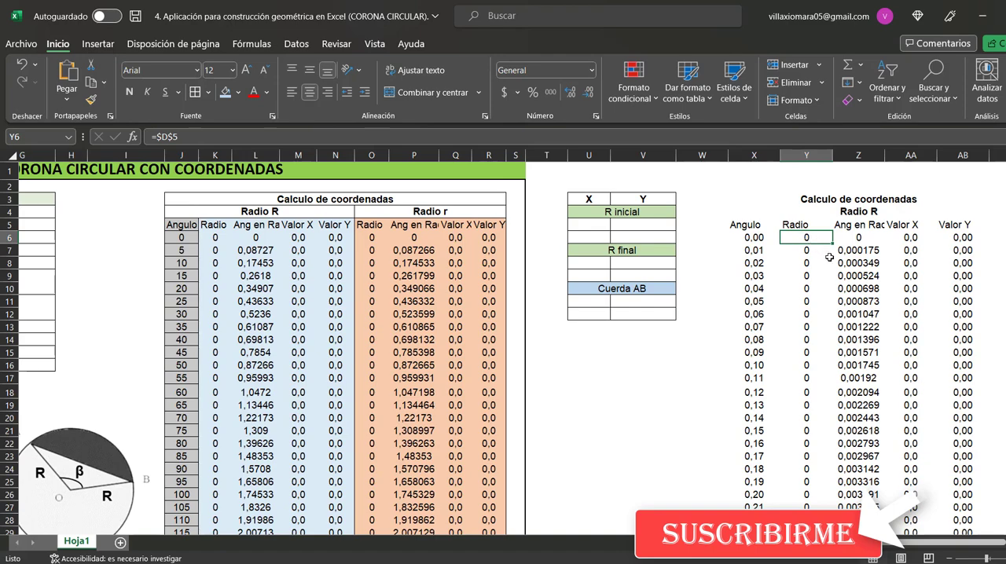
{"action": "key", "text": "F2"}
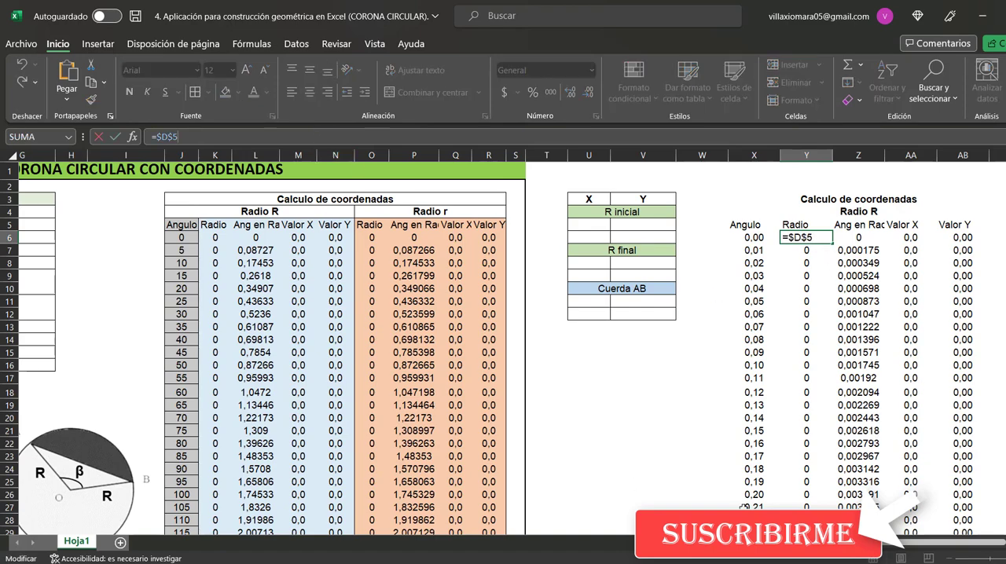
{"action": "left_click_drag", "start_coordinate": [791, 543], "coordinate": [759, 552]}
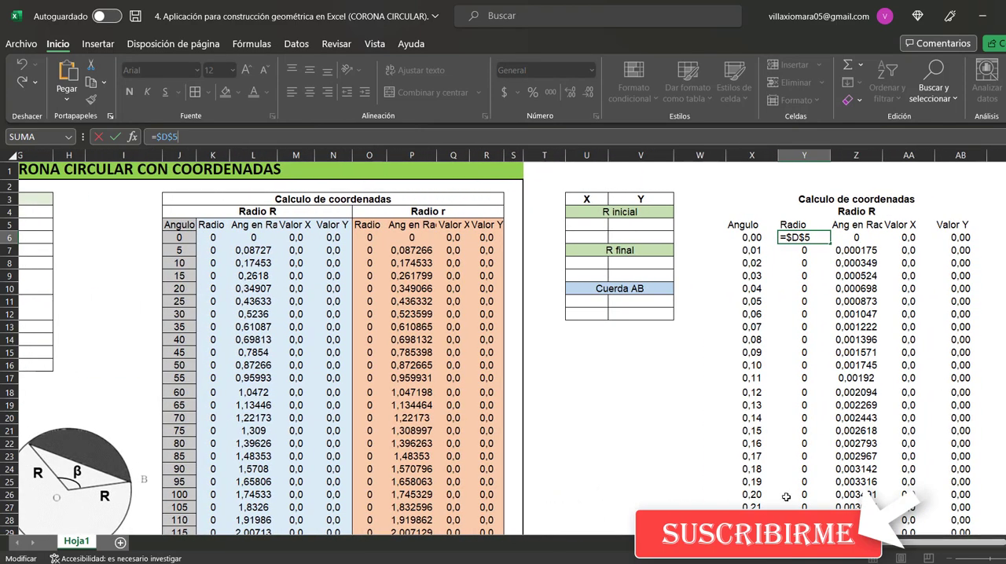
{"action": "key", "text": "Escape"}
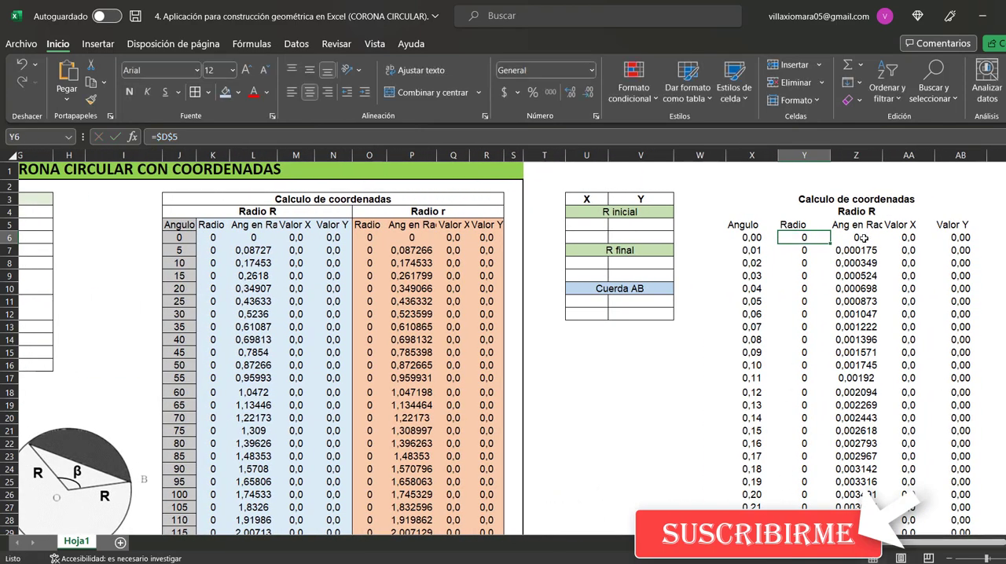
Inspect the Valor X formula in AA6 and the cells referenced by the Valor Y formula in AB6
{"action": "left_click", "coordinate": [910, 239]}
{"action": "left_click", "coordinate": [958, 239]}
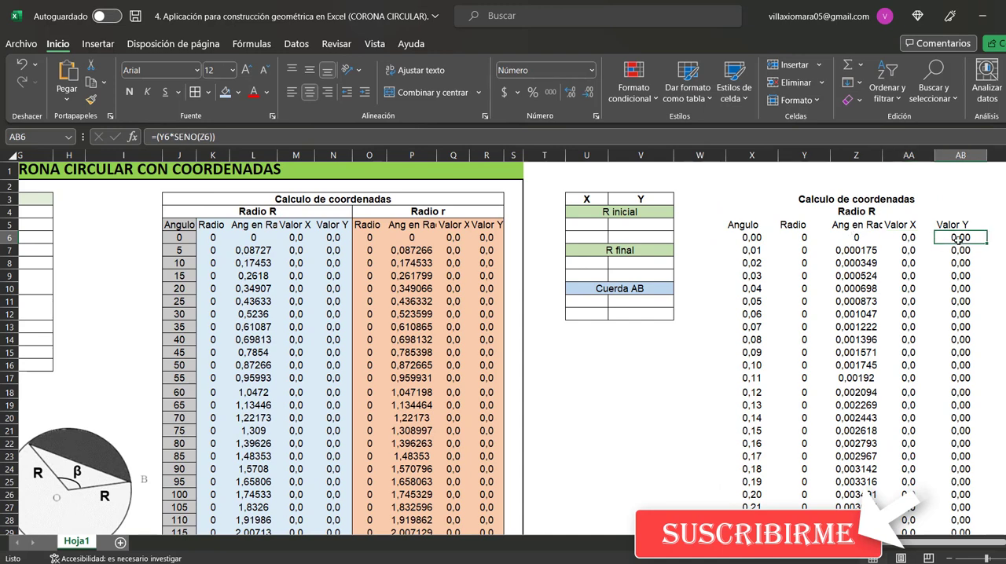
{"action": "left_click", "coordinate": [252, 138]}
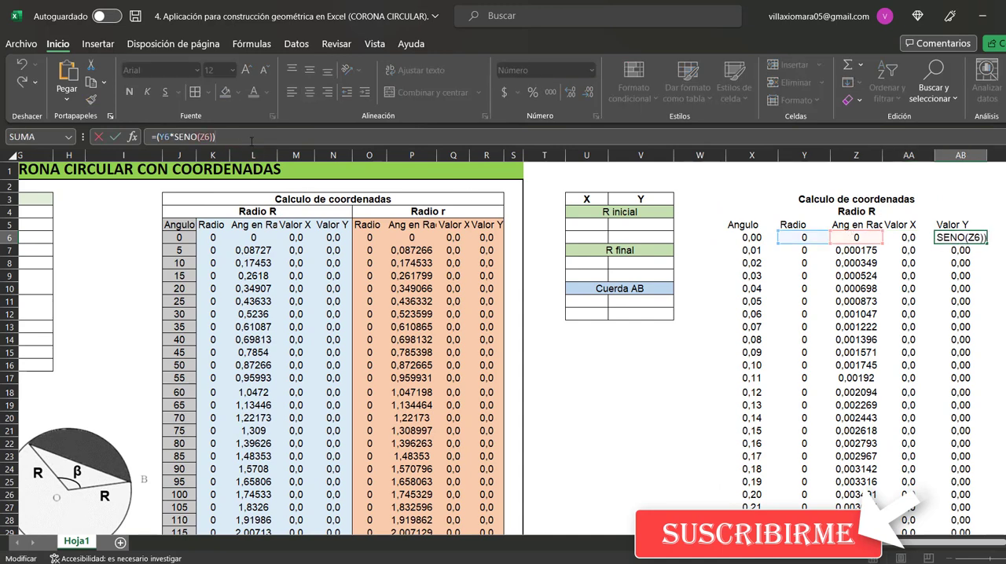
{"action": "key", "text": "Escape"}
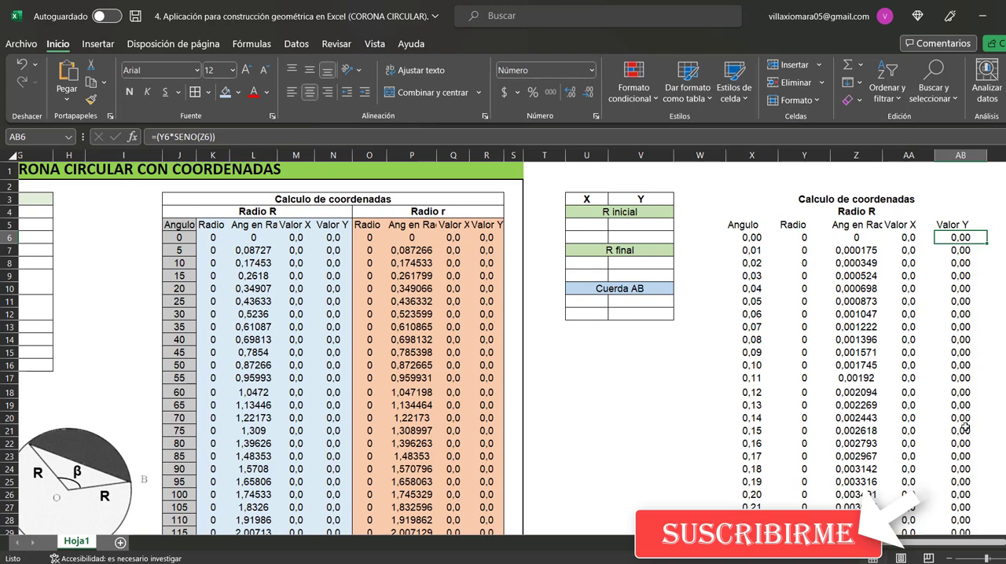
Review the auxiliary table's Angulo column from X6 down to its last angle in X36006, and return to the top
{"action": "scroll", "coordinate": [964, 427], "scroll_direction": "down", "scroll_amount": 1}
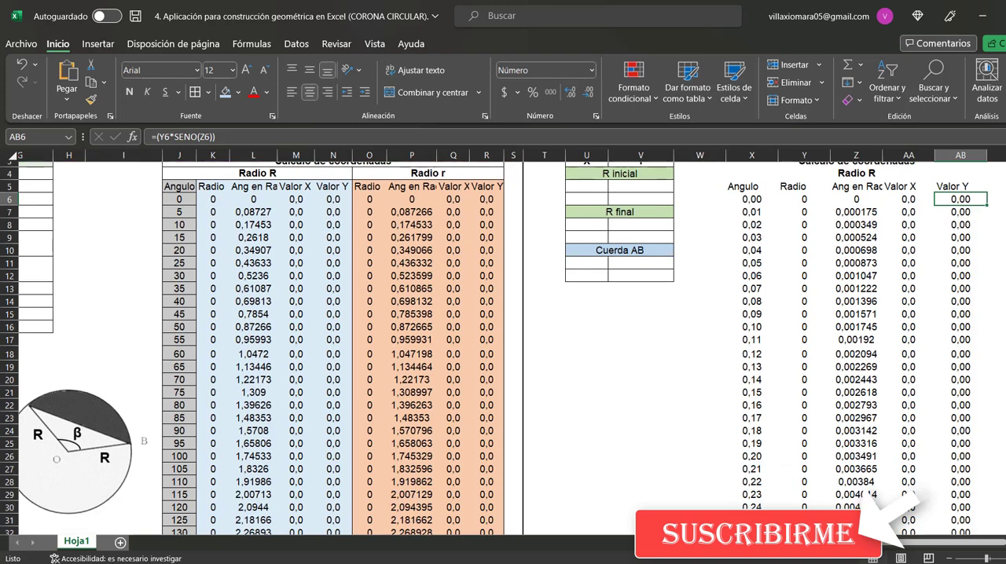
{"action": "left_click", "coordinate": [752, 200]}
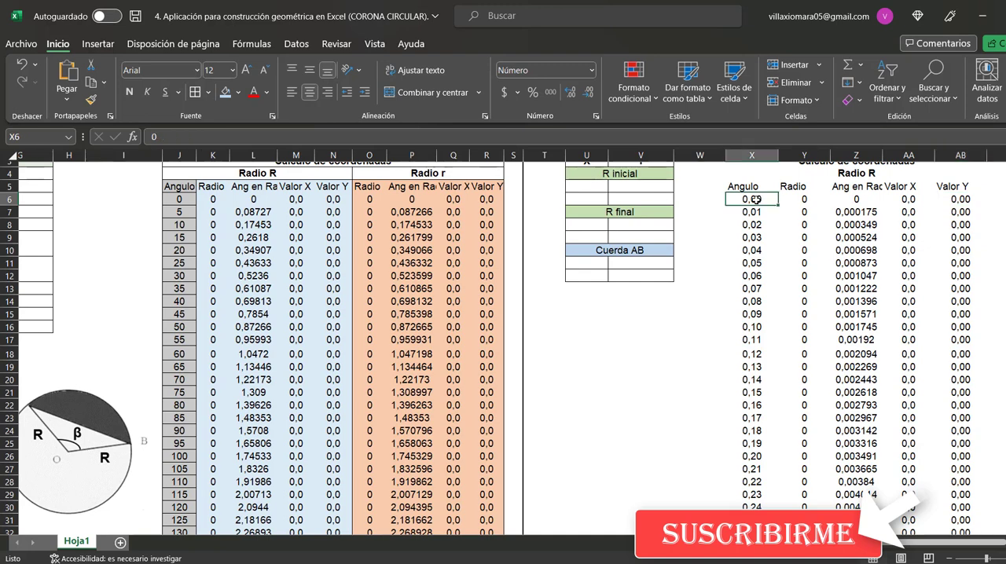
{"action": "key", "text": "ctrl+shift+Down"}
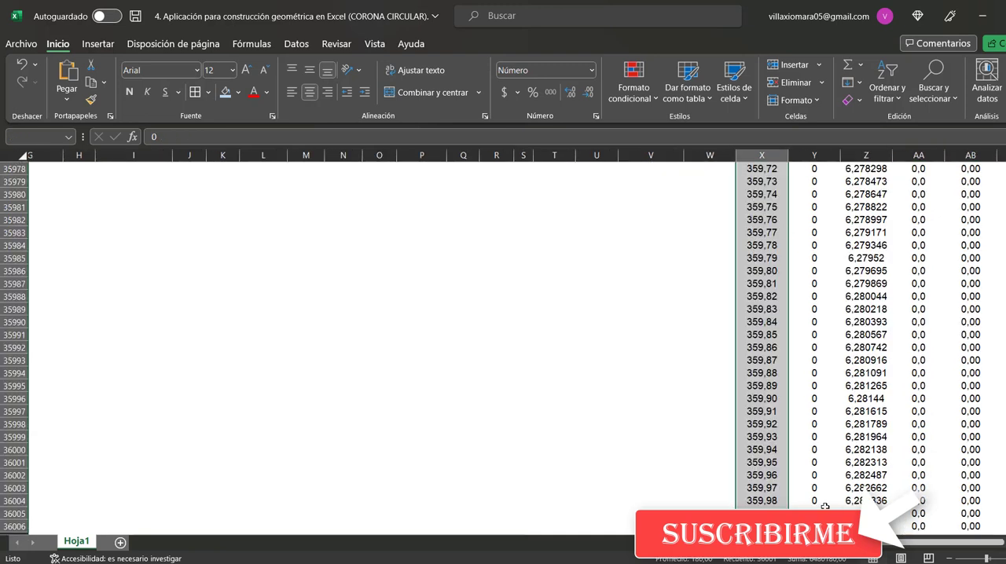
{"action": "scroll", "coordinate": [824, 506], "scroll_direction": "down", "scroll_amount": 1}
{"action": "left_click", "coordinate": [774, 487]}
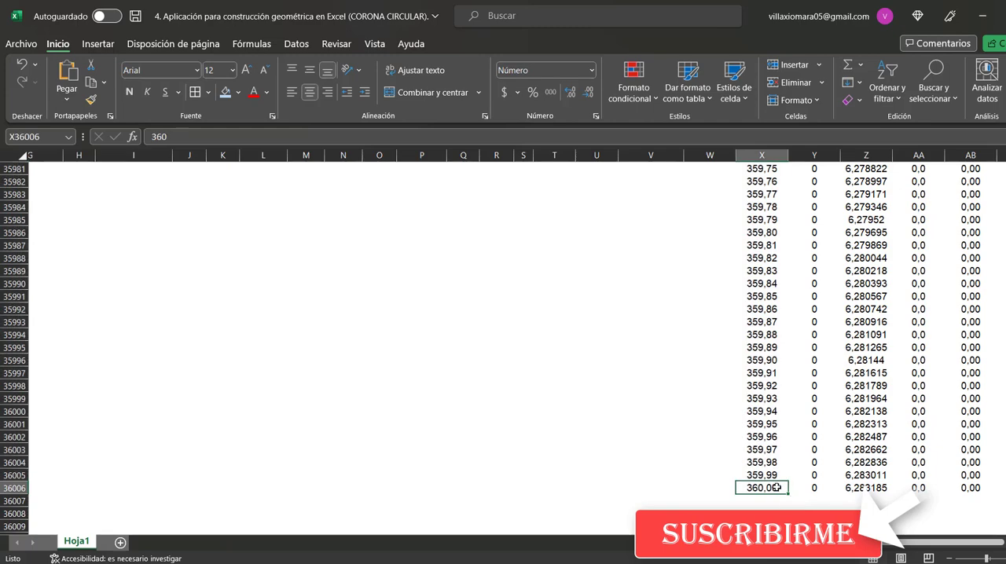
{"action": "key", "text": "ctrl+Up"}
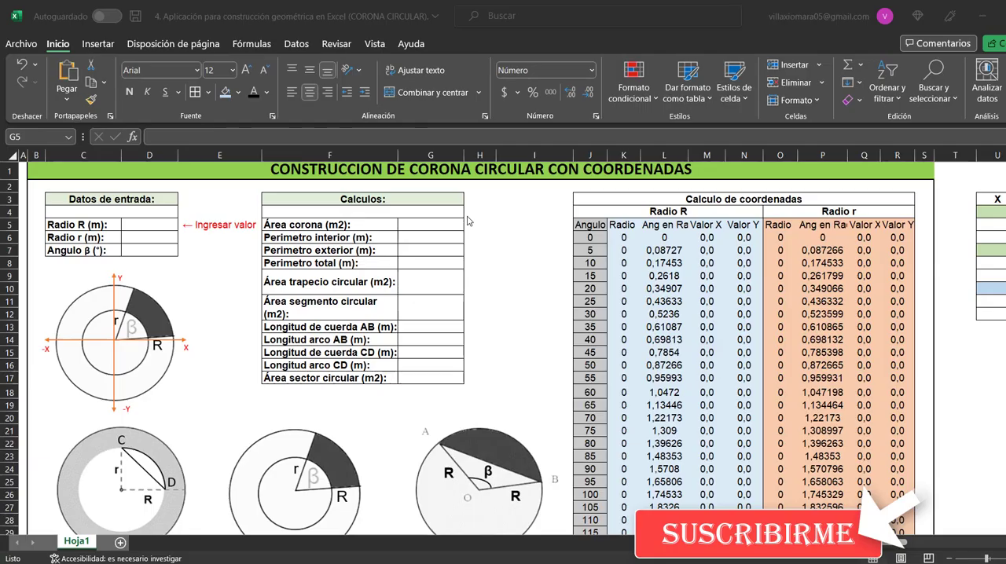
Examine the Área corona formula in G5, highlighting the part that calculates the ring's area
{"action": "left_click", "coordinate": [353, 224]}
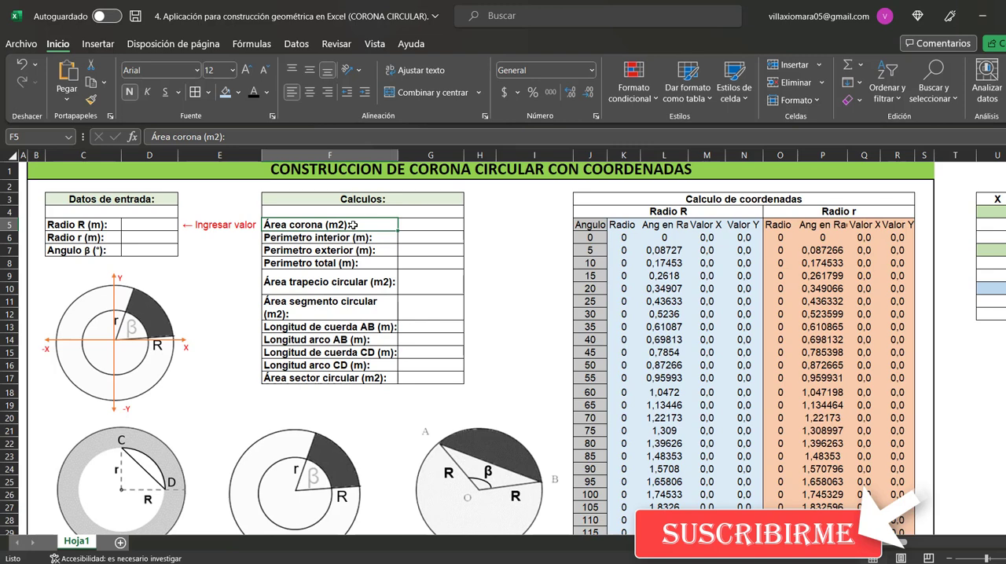
{"action": "left_click", "coordinate": [430, 227]}
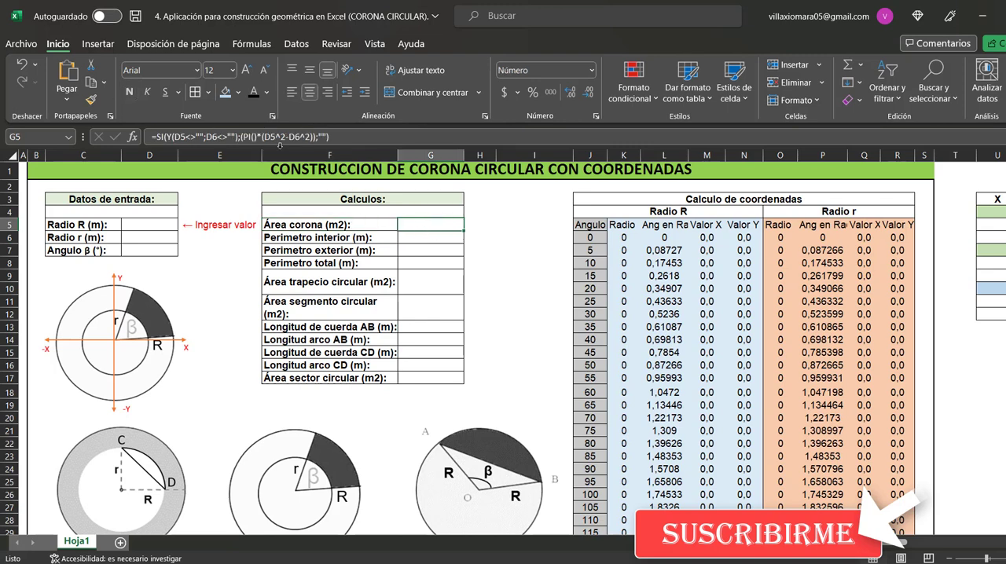
{"action": "left_click_drag", "start_coordinate": [244, 137], "coordinate": [315, 151]}
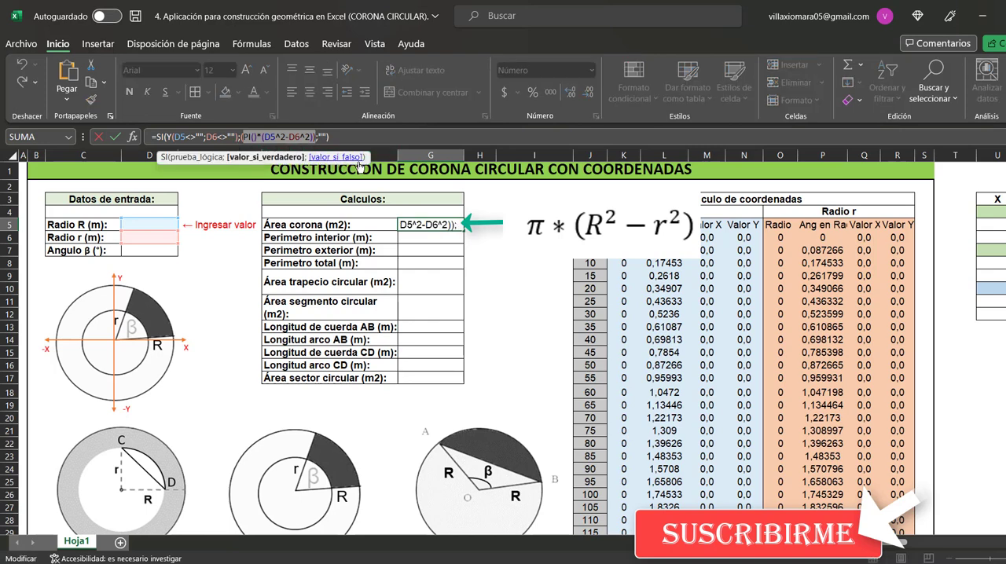
{"action": "key", "text": "Escape"}
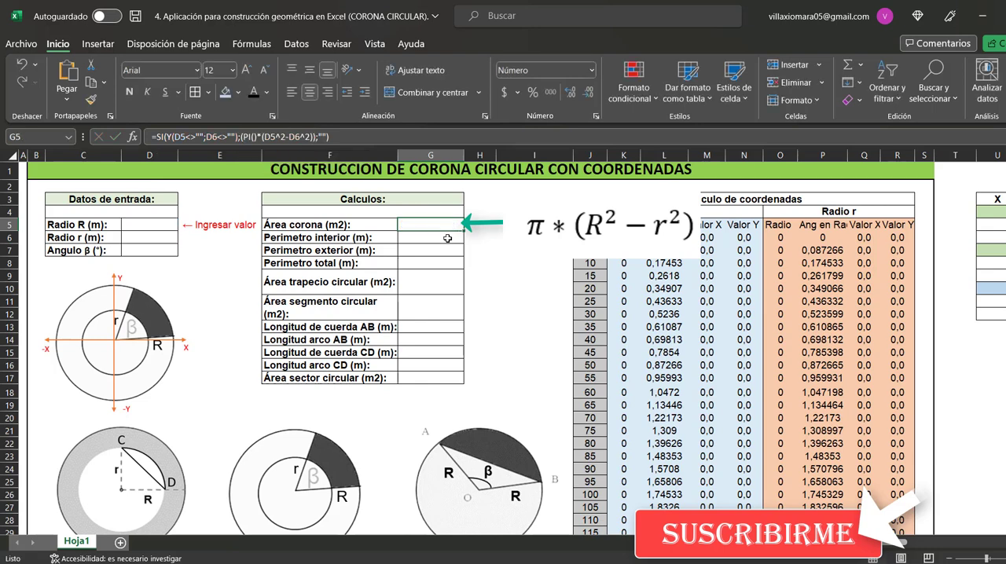
Examine the Perimetro interior formula in G6, highlighting its circumference expression based on Radio r
{"action": "left_click", "coordinate": [447, 238]}
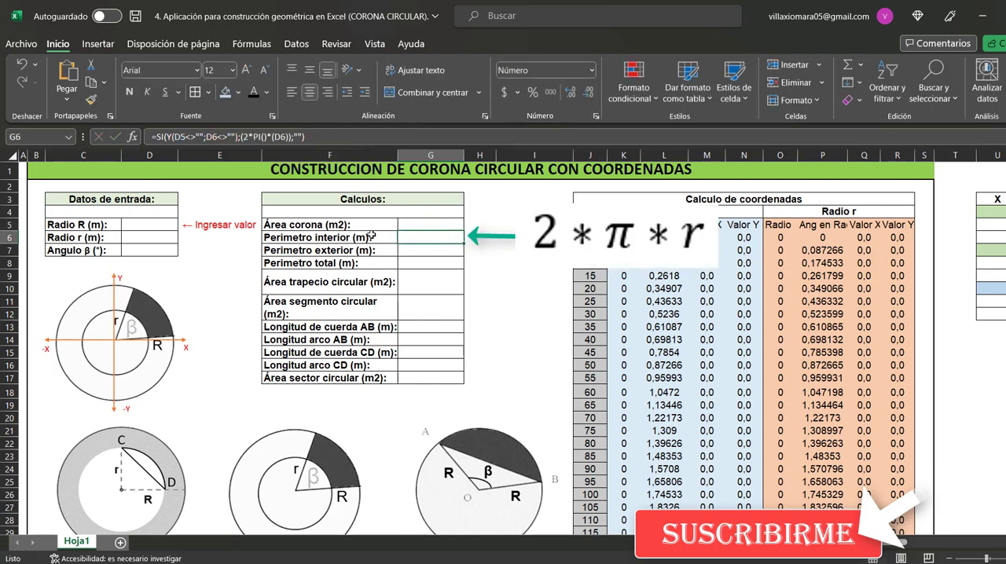
{"action": "left_click", "coordinate": [250, 138]}
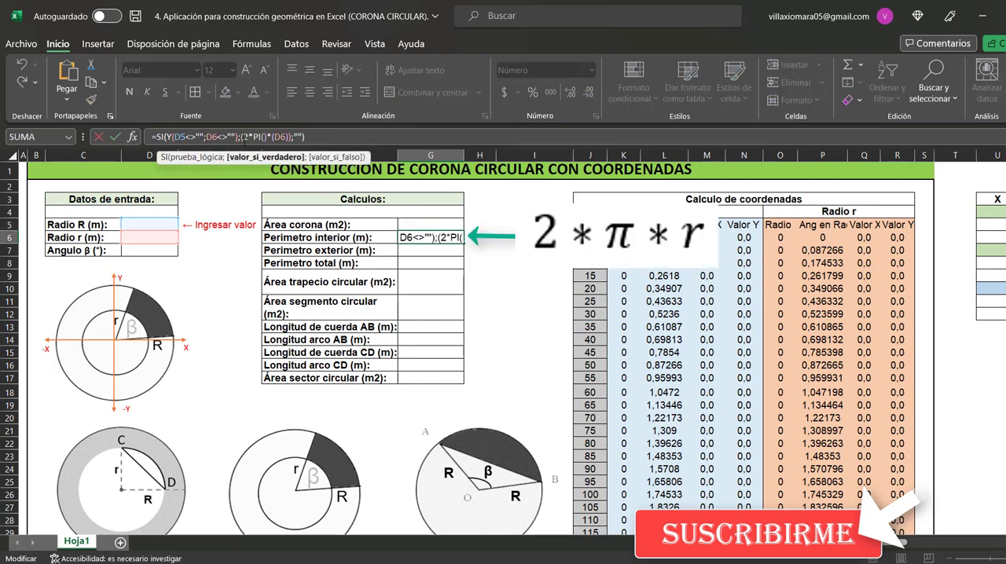
{"action": "left_click_drag", "start_coordinate": [244, 137], "coordinate": [284, 137]}
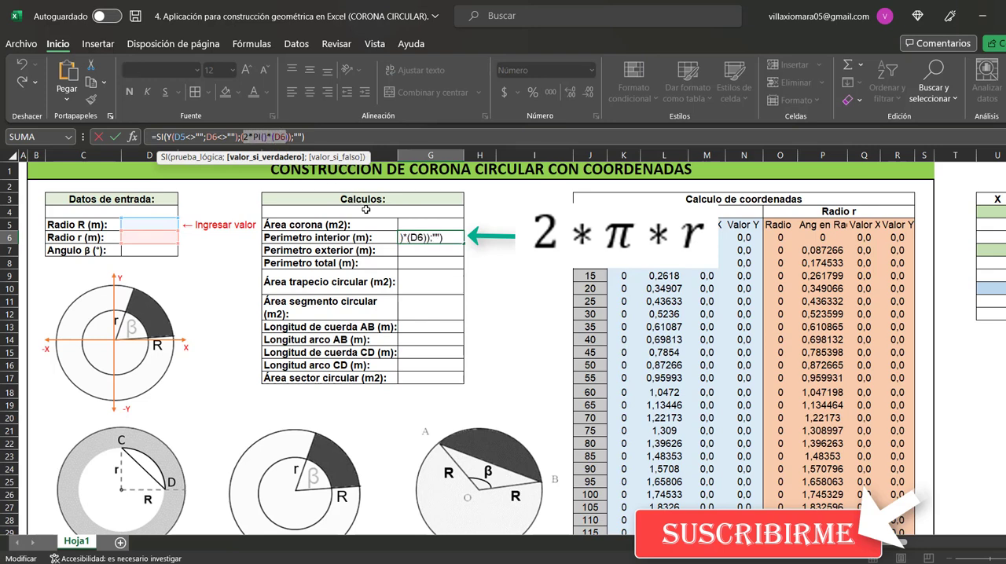
{"action": "key", "text": "Return"}
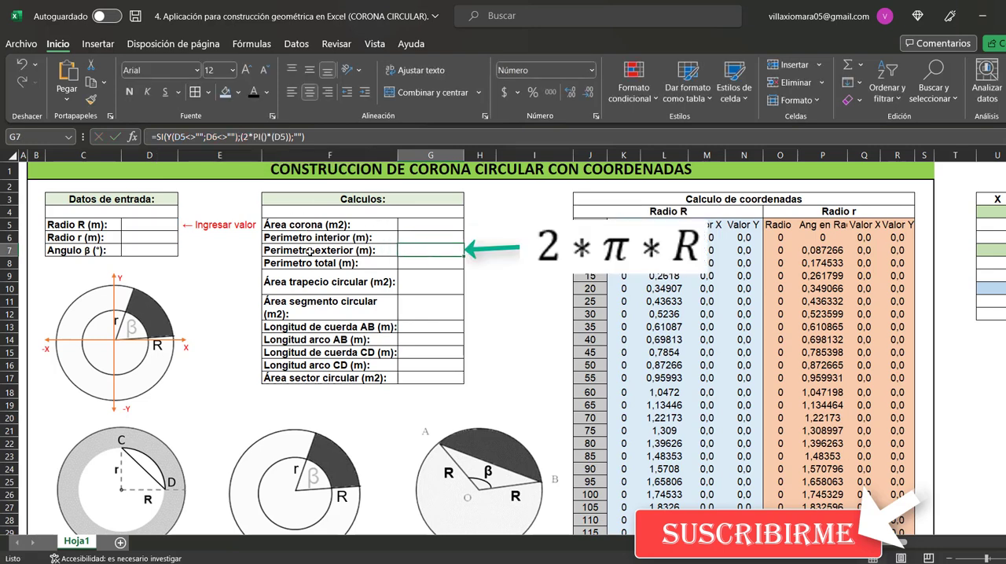
Examine the Perimetro exterior formula in G7 and the Perimetro total formula in G8, highlighting each calculation expression
{"action": "left_click", "coordinate": [343, 251]}
{"action": "left_click", "coordinate": [414, 252]}
{"action": "left_click_drag", "start_coordinate": [242, 137], "coordinate": [284, 137]}
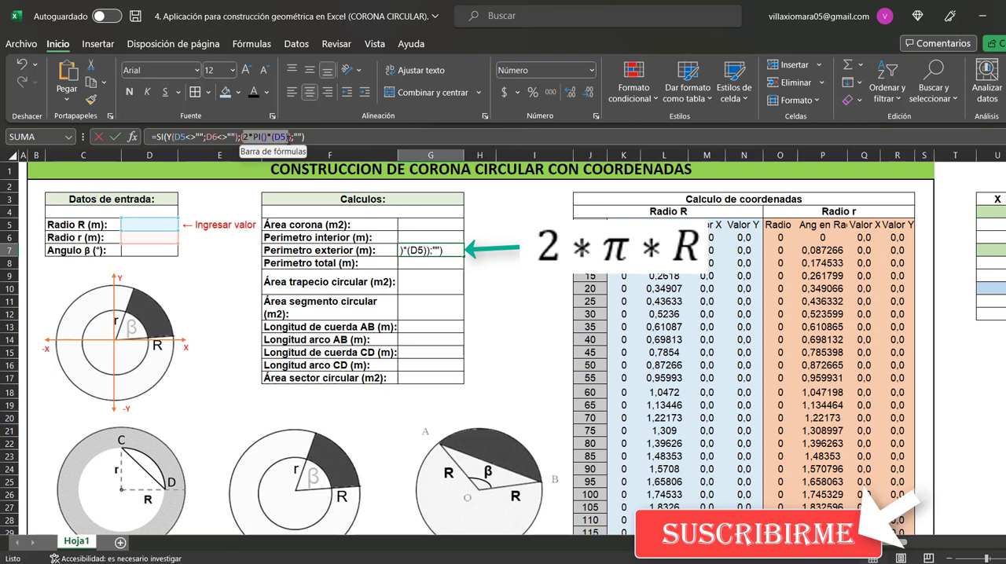
{"action": "left_click_drag", "start_coordinate": [288, 138], "coordinate": [290, 138]}
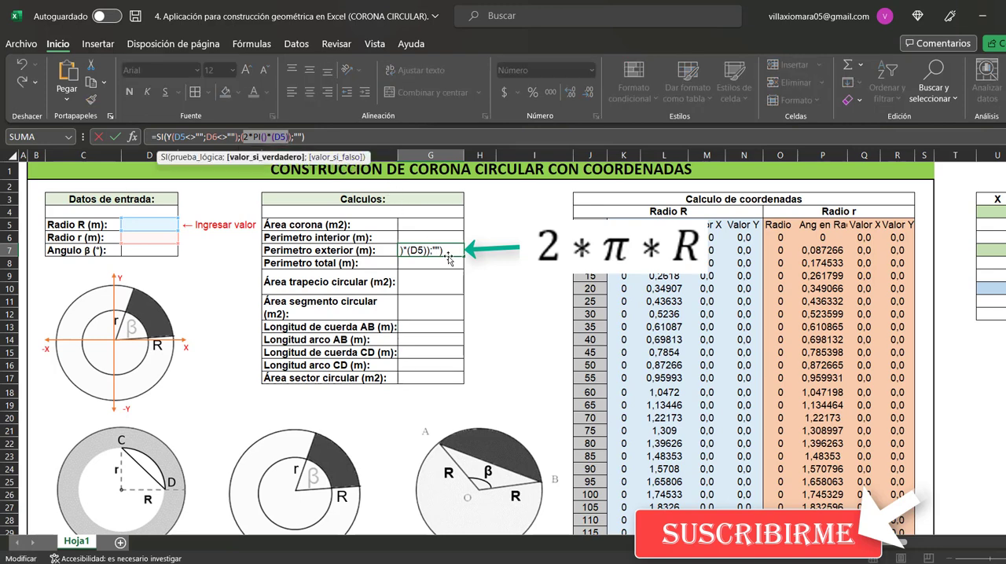
{"action": "key", "text": "Return"}
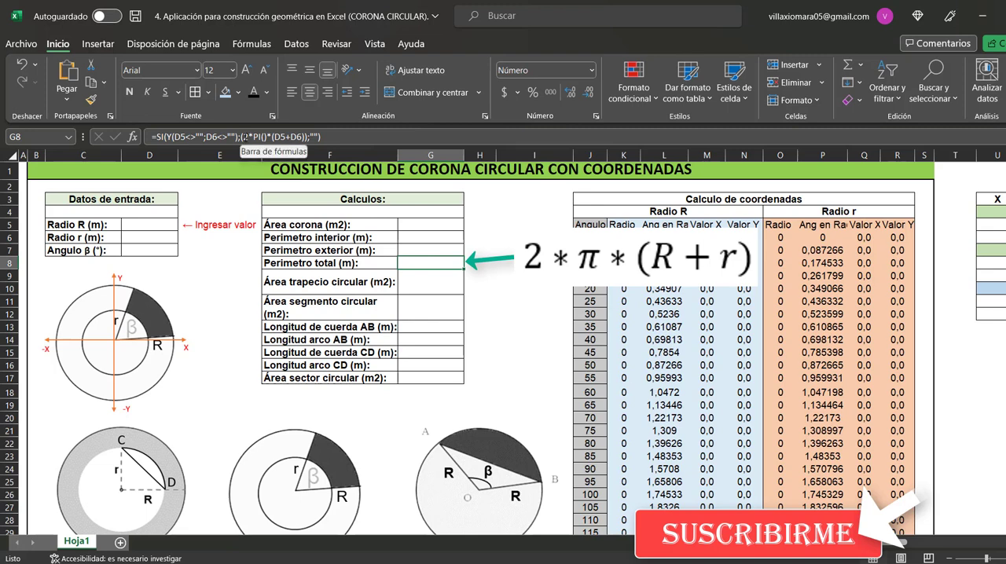
{"action": "left_click_drag", "start_coordinate": [244, 137], "coordinate": [304, 144]}
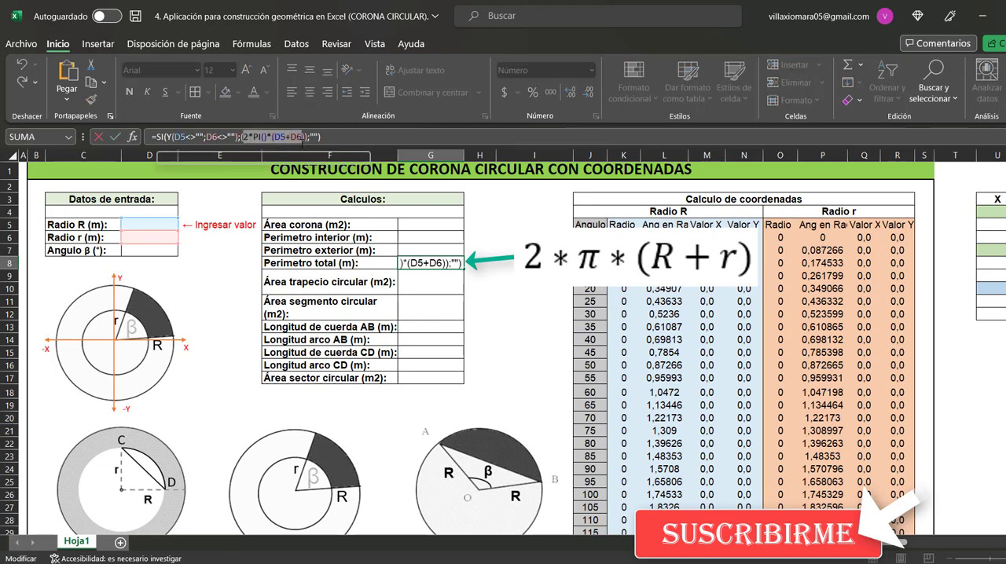
{"action": "key", "text": "Escape"}
Examine the Área trapecio circular formula in G9, highlighting the expression that uses both radii and the angle β
{"action": "left_click", "coordinate": [446, 283]}
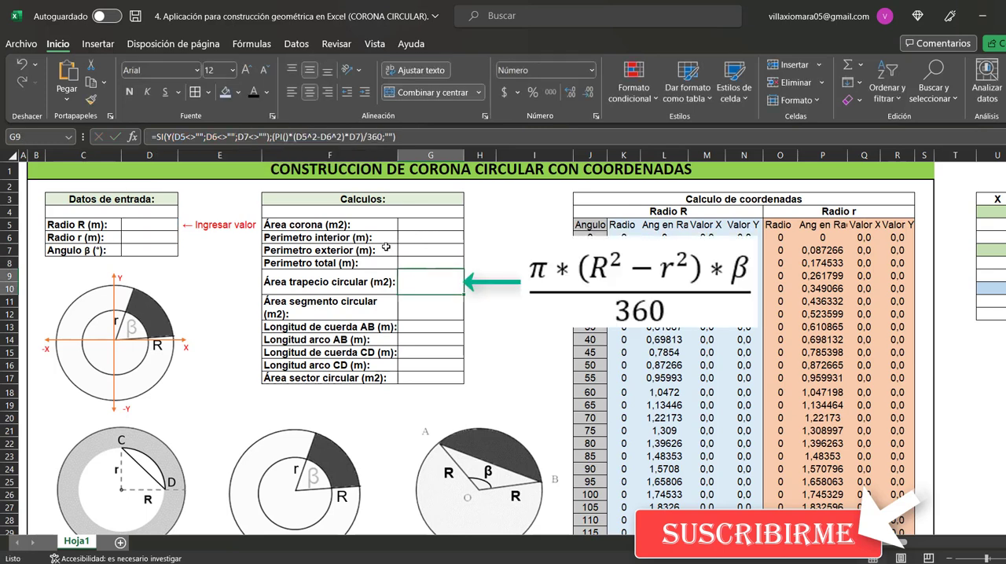
{"action": "left_click", "coordinate": [270, 137]}
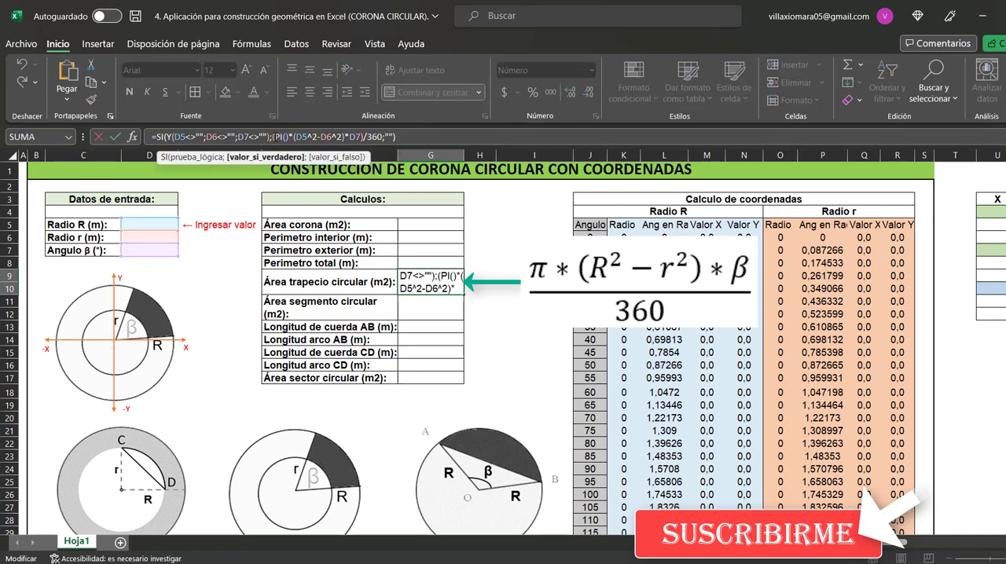
{"action": "left_click_drag", "start_coordinate": [270, 136], "coordinate": [385, 137]}
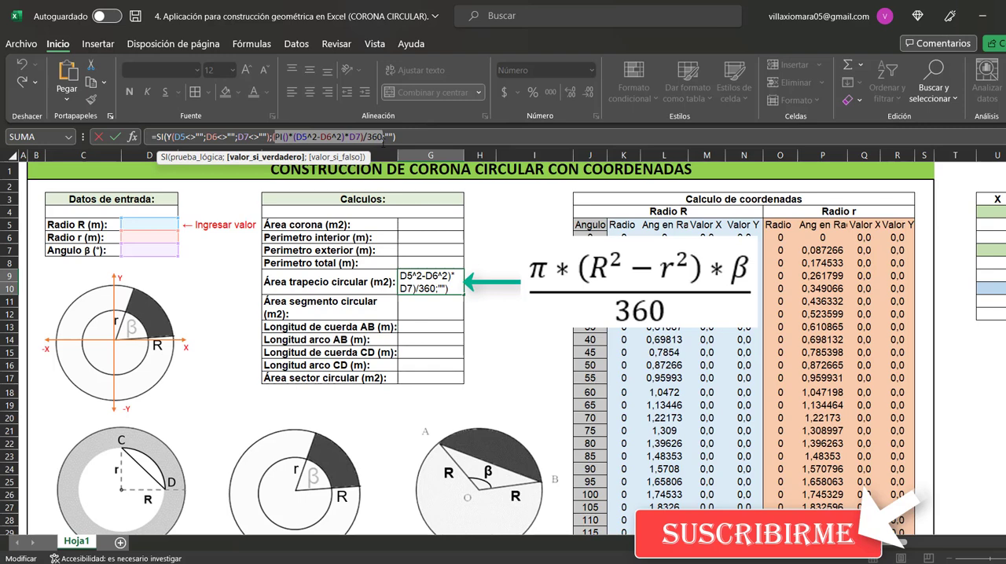
{"action": "key", "text": "Escape"}
Examine the Área segmento circular formula in G11, highlighting its reference to the circular sector area in G17
{"action": "left_click", "coordinate": [439, 309]}
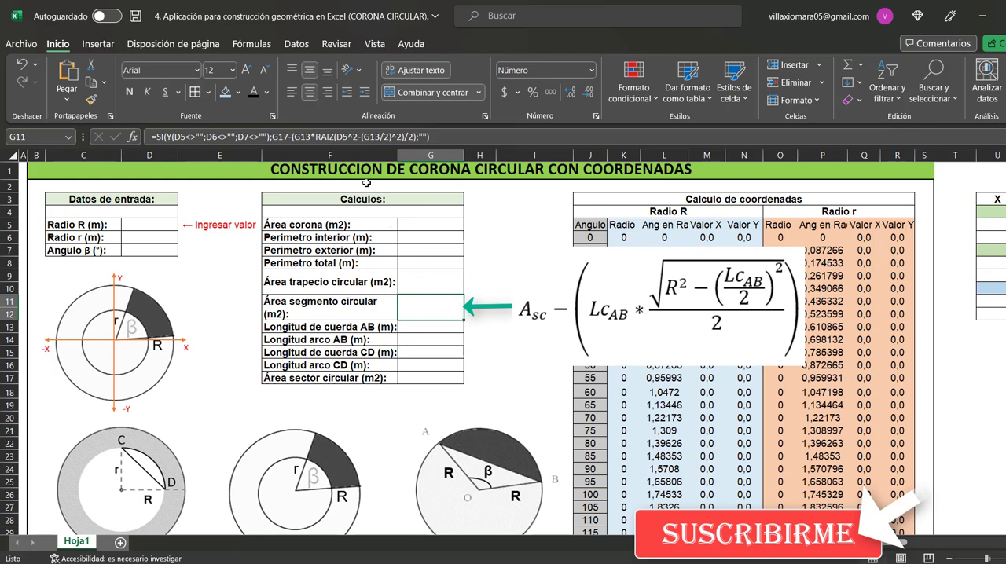
{"action": "left_click", "coordinate": [273, 137]}
{"action": "left_click_drag", "start_coordinate": [272, 137], "coordinate": [287, 137]}
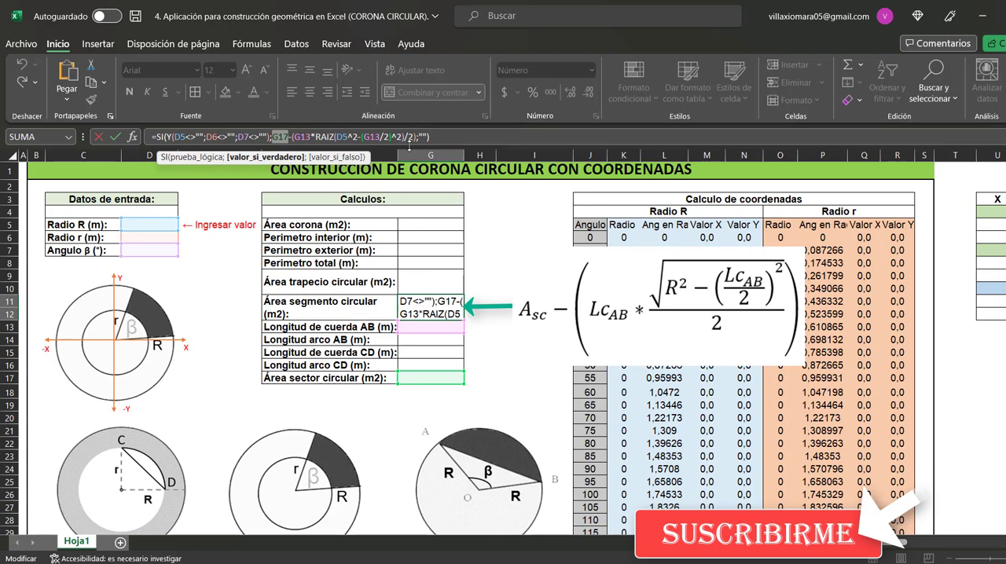
{"action": "key", "text": "Escape"}
Examine the Longitud de cuerda AB formula in G13 and the Longitud arco AB formula in G14
{"action": "left_click", "coordinate": [444, 330]}
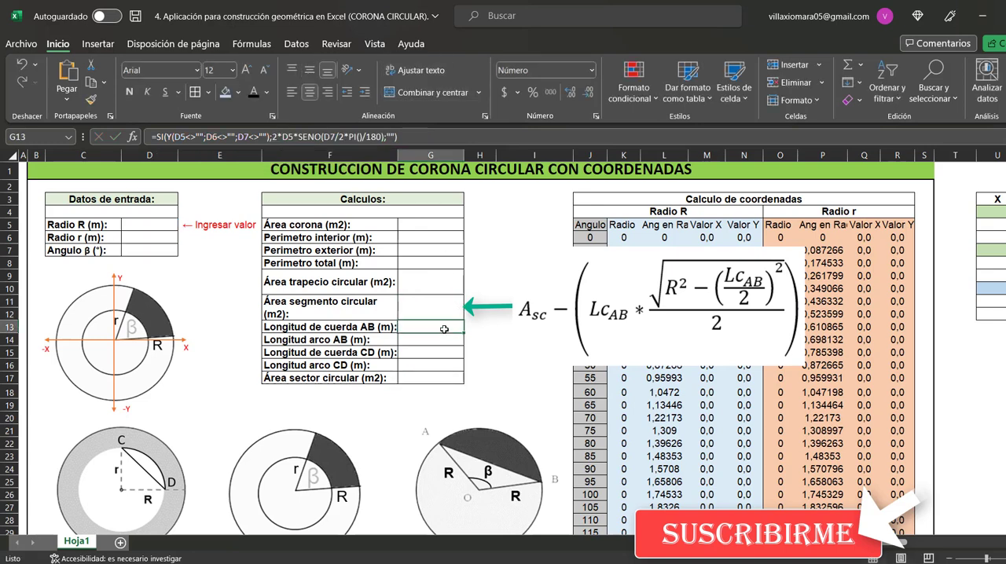
{"action": "left_click", "coordinate": [308, 141]}
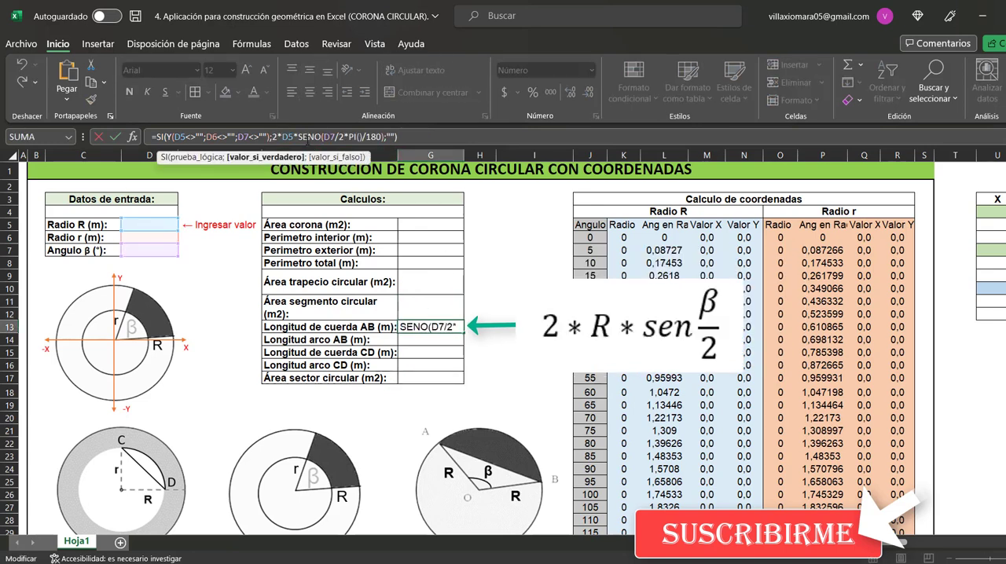
{"action": "left_click_drag", "start_coordinate": [273, 137], "coordinate": [386, 143]}
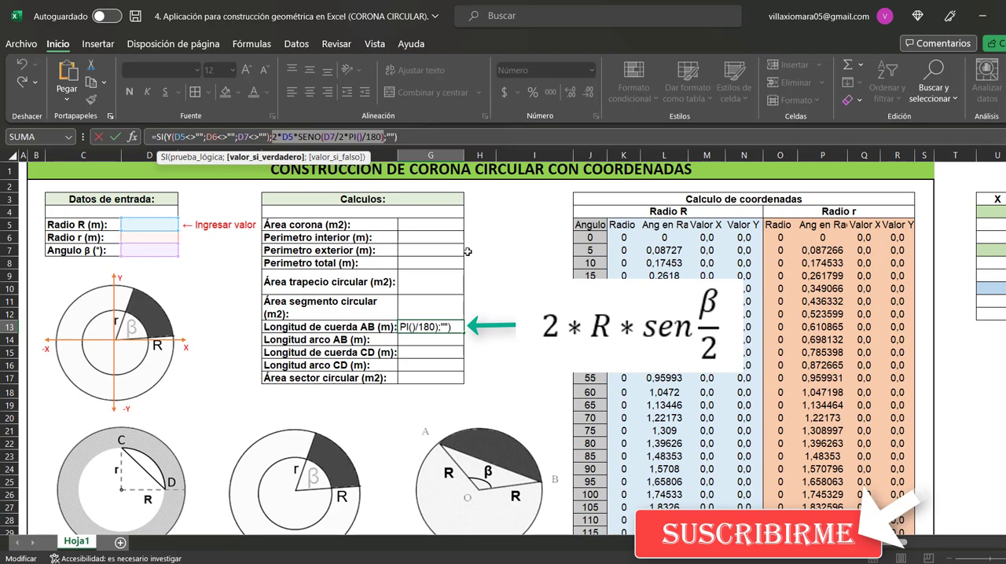
{"action": "key", "text": "Escape"}
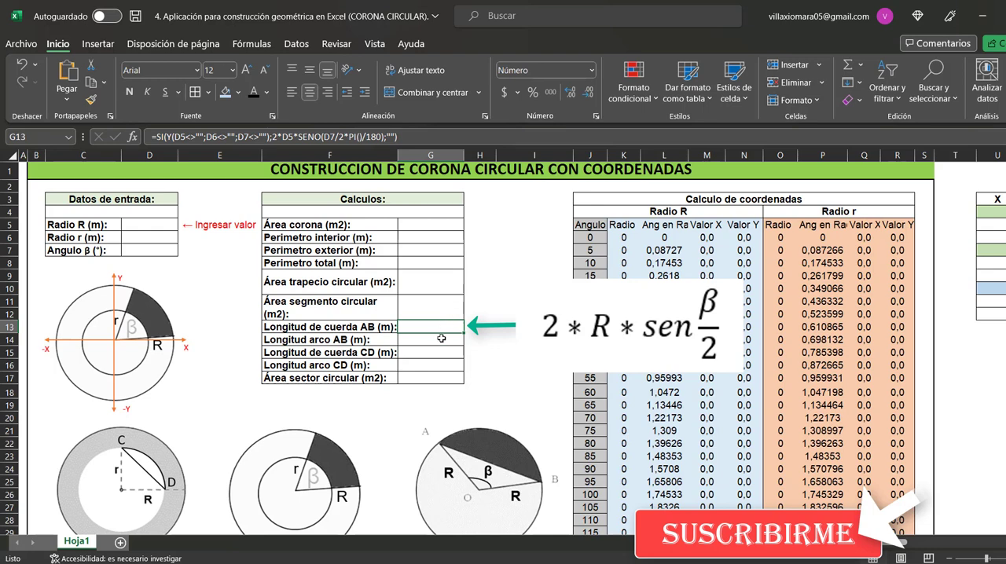
{"action": "left_click", "coordinate": [442, 339]}
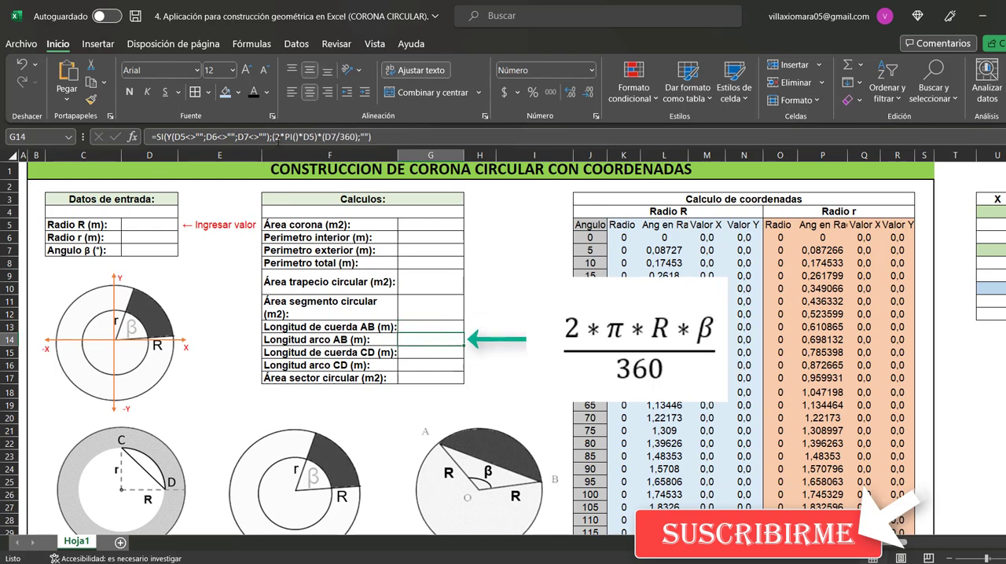
{"action": "left_click", "coordinate": [274, 138]}
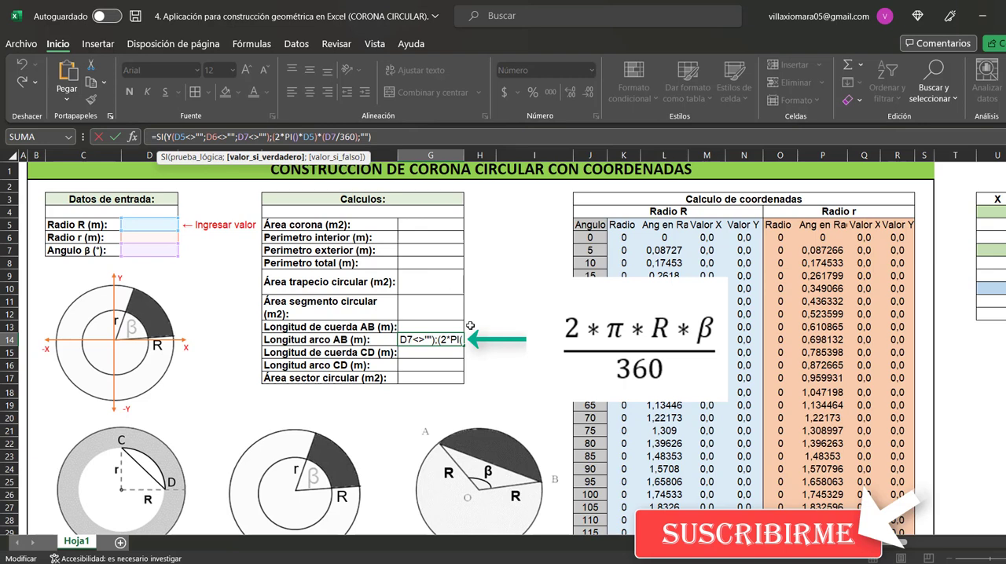
{"action": "key", "text": "Return"}
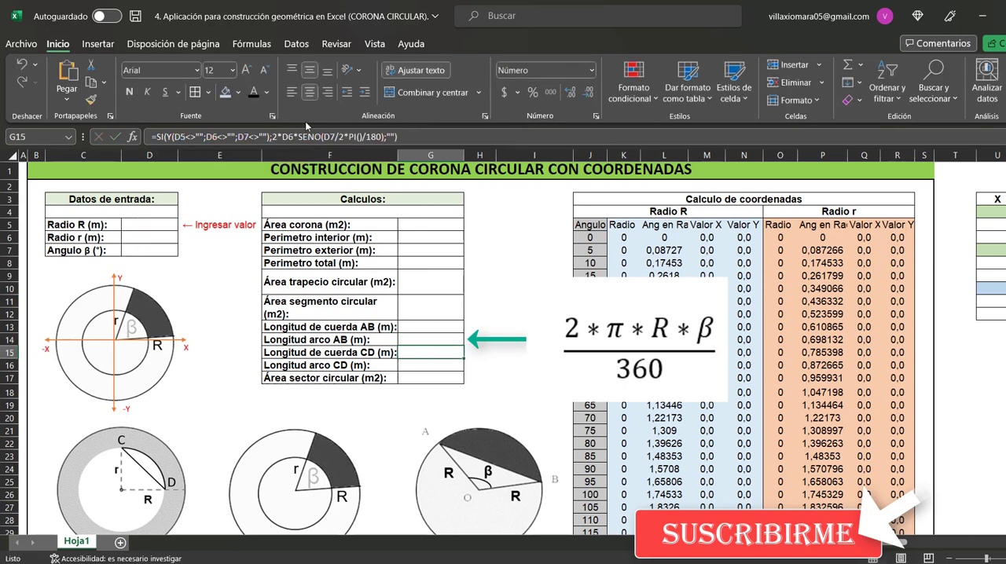
Examine the Longitud de cuerda CD formula in G15 and the Longitud arco CD formula in G16, highlighting each calculation expression
{"action": "key", "text": "F2"}
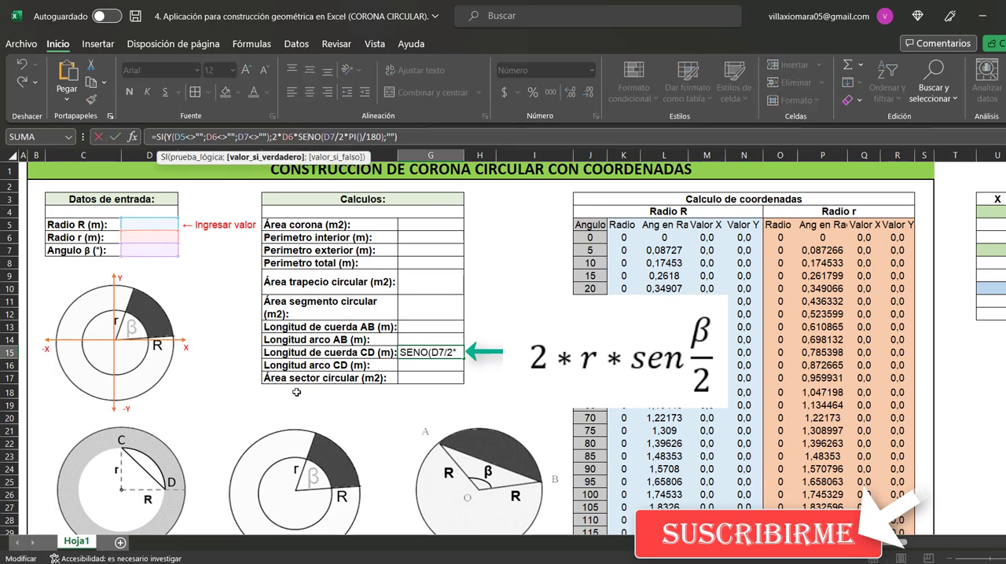
{"action": "left_click_drag", "start_coordinate": [272, 136], "coordinate": [387, 139]}
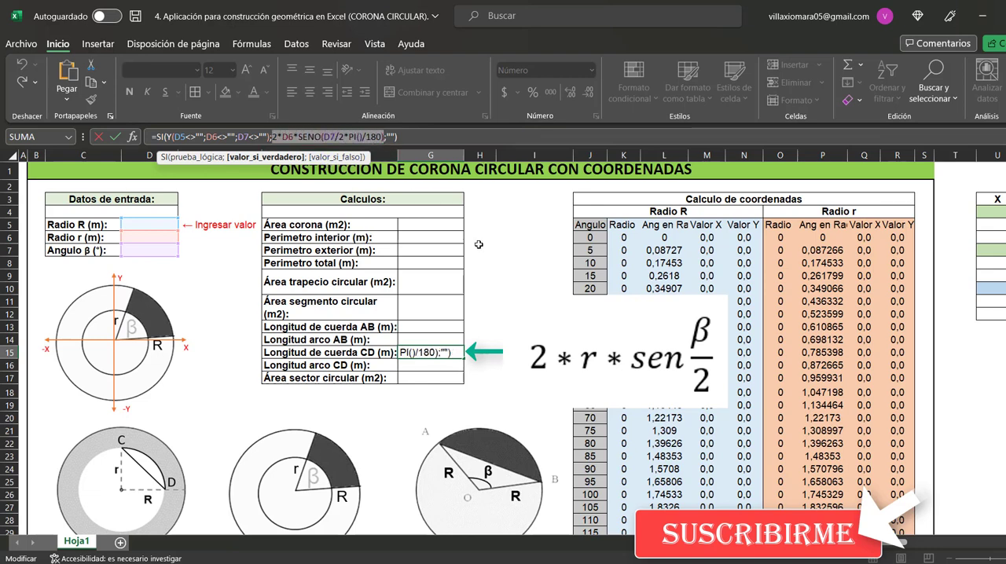
{"action": "key", "text": "ctrl+Return"}
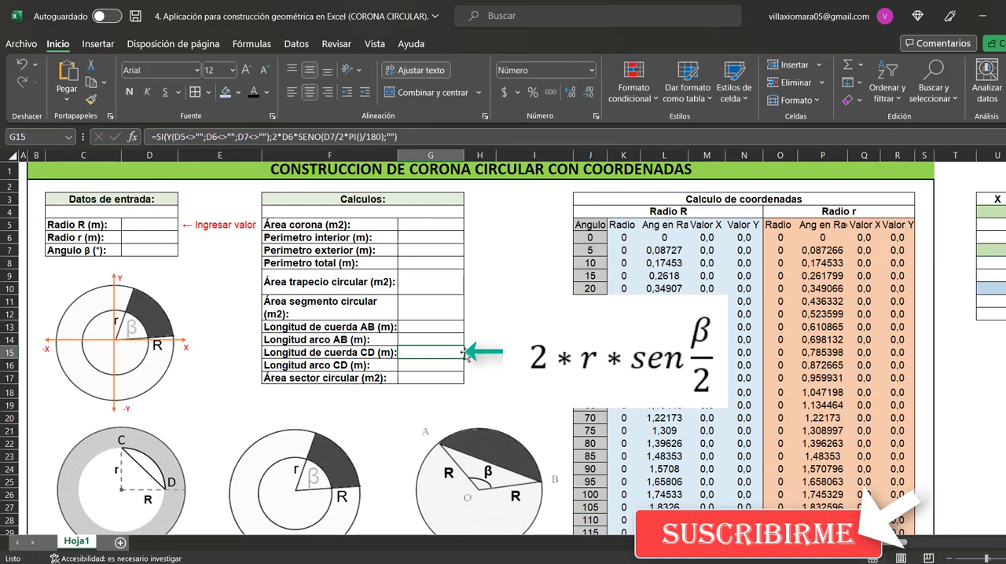
{"action": "left_click", "coordinate": [447, 367]}
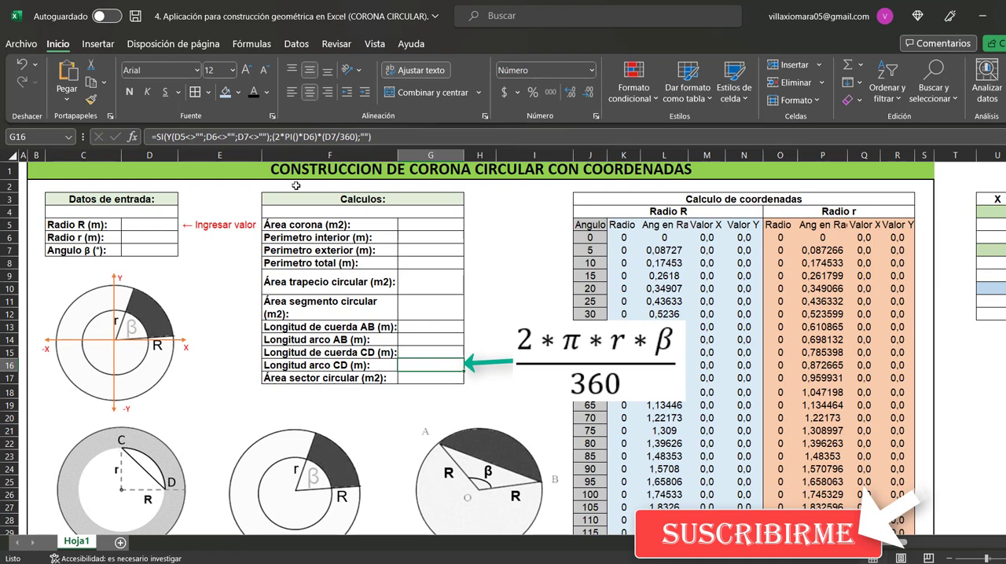
{"action": "left_click", "coordinate": [294, 137]}
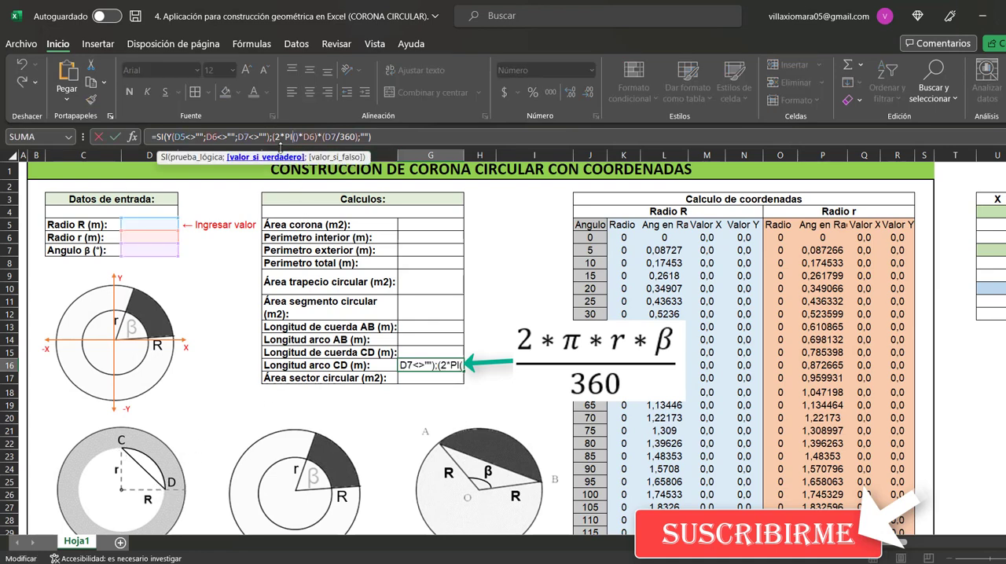
{"action": "left_click", "coordinate": [276, 136]}
{"action": "key", "text": "BackSpace"}
{"action": "left_click_drag", "start_coordinate": [272, 137], "coordinate": [359, 143]}
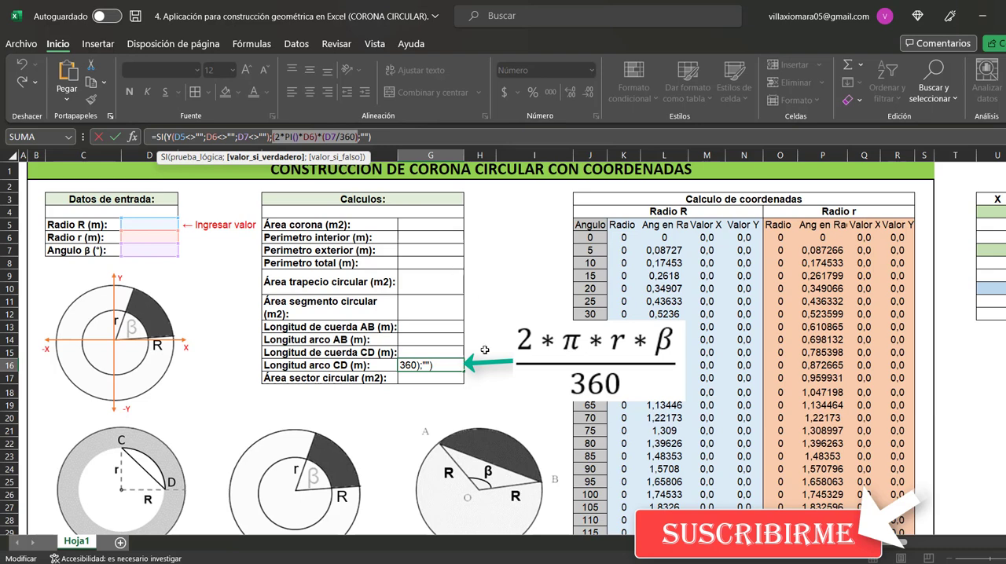
{"action": "key", "text": "Escape"}
Examine the Área sector circular formula in G17, highlighting the expression that uses the angle β and Radio R
{"action": "left_click", "coordinate": [437, 377]}
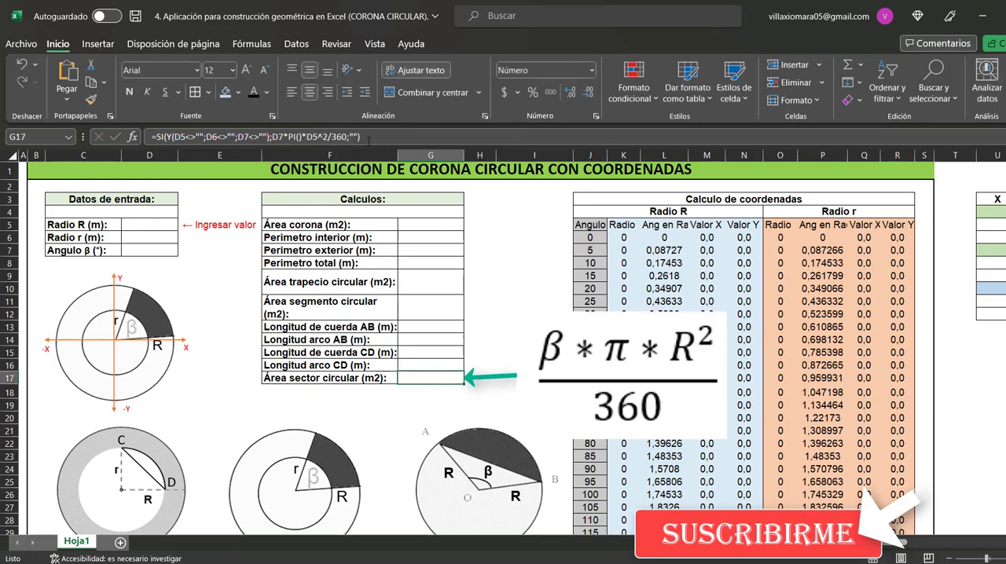
{"action": "left_click", "coordinate": [368, 142]}
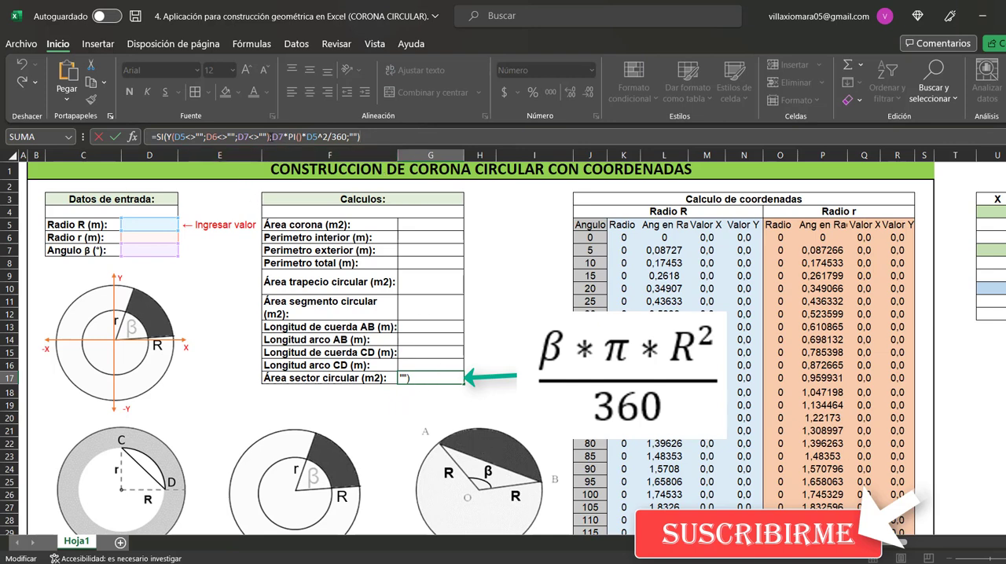
{"action": "left_click_drag", "start_coordinate": [272, 137], "coordinate": [347, 142]}
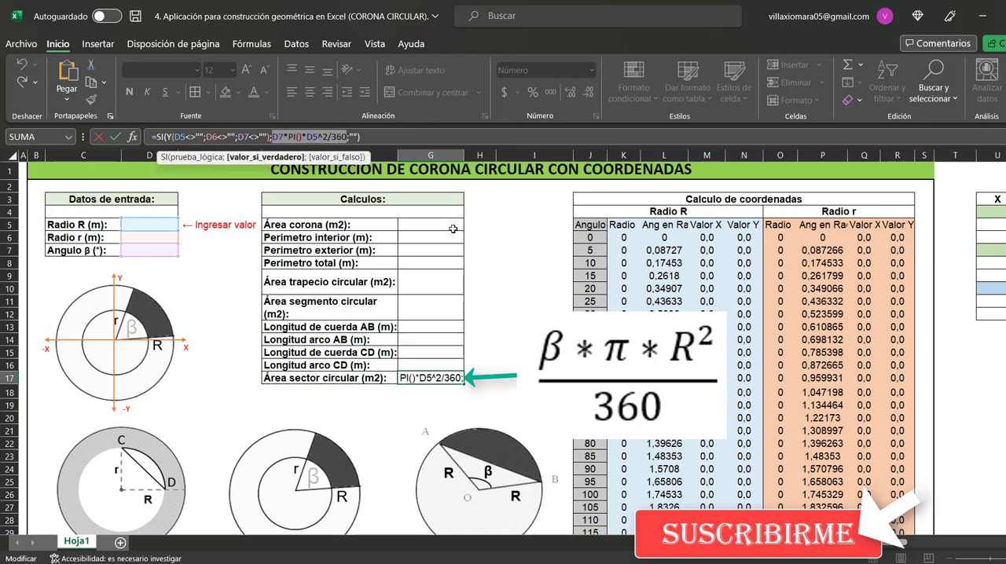
{"action": "key", "text": "Escape"}
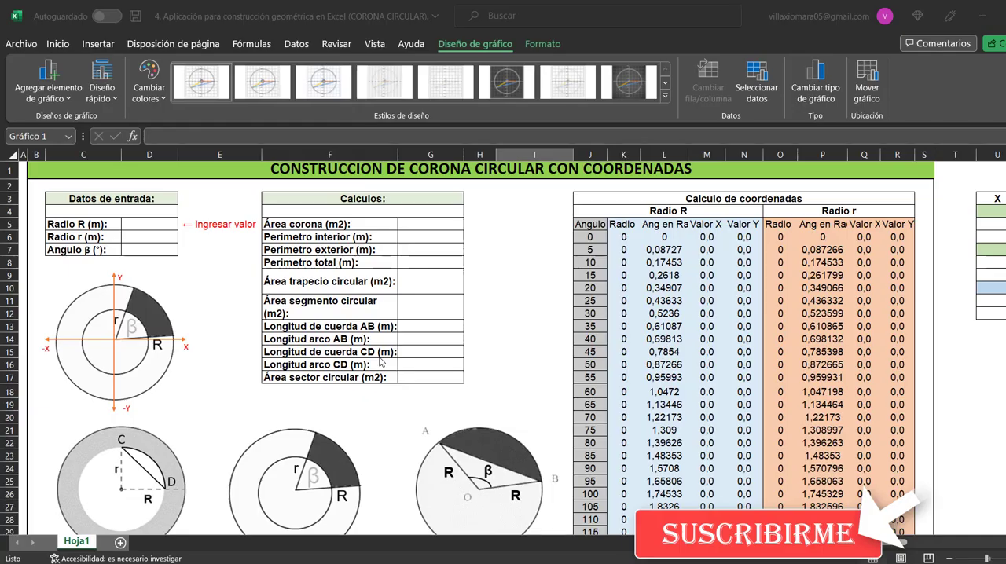
Select the chart's plot area below the ring diagrams and open the chart's data source settings
{"action": "scroll", "coordinate": [390, 348], "scroll_direction": "down", "scroll_amount": 2}
{"action": "scroll", "coordinate": [390, 348], "scroll_direction": "down", "scroll_amount": 7}
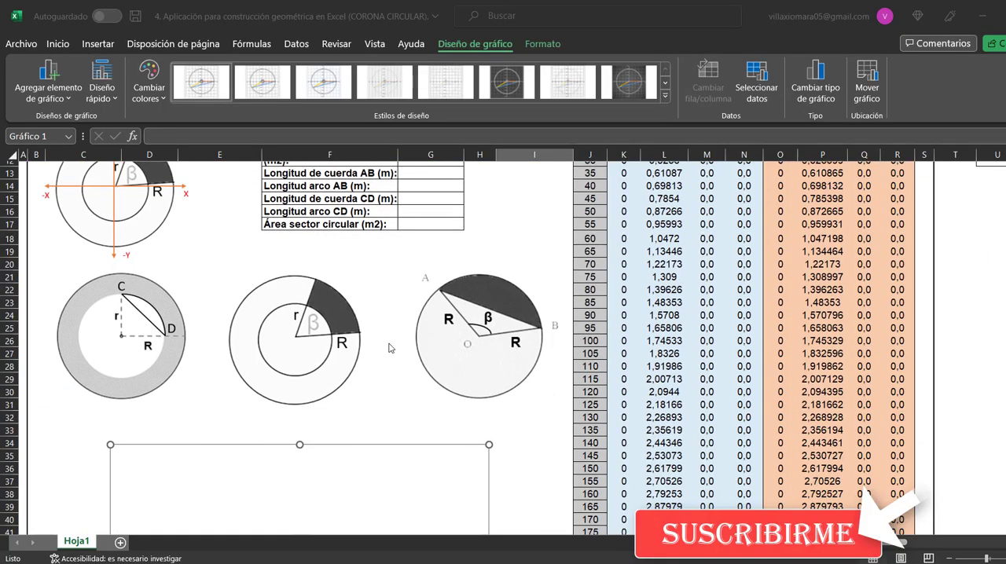
{"action": "left_click", "coordinate": [474, 349]}
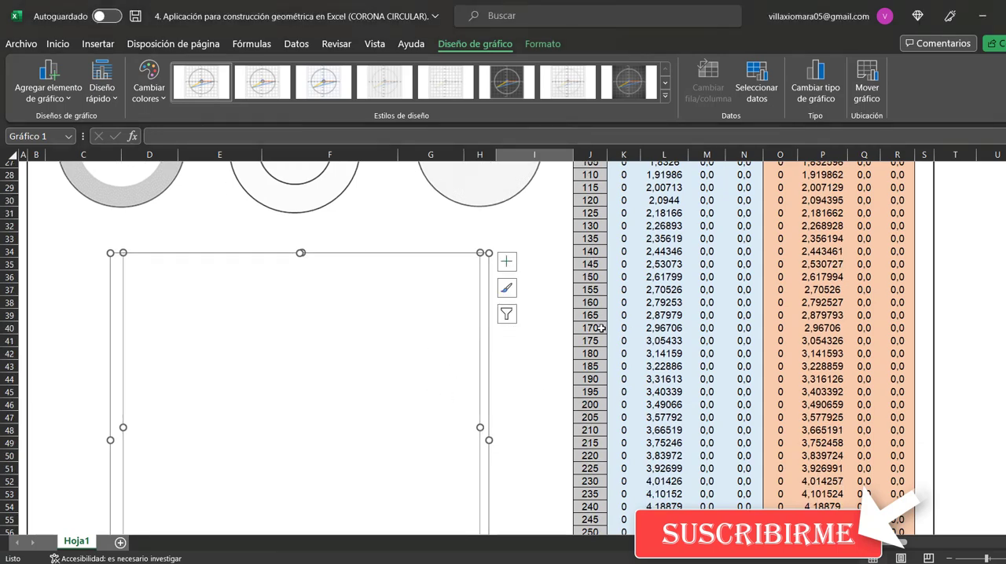
{"action": "scroll", "coordinate": [554, 351], "scroll_direction": "up", "scroll_amount": 3}
{"action": "scroll", "coordinate": [554, 351], "scroll_direction": "up", "scroll_amount": 6}
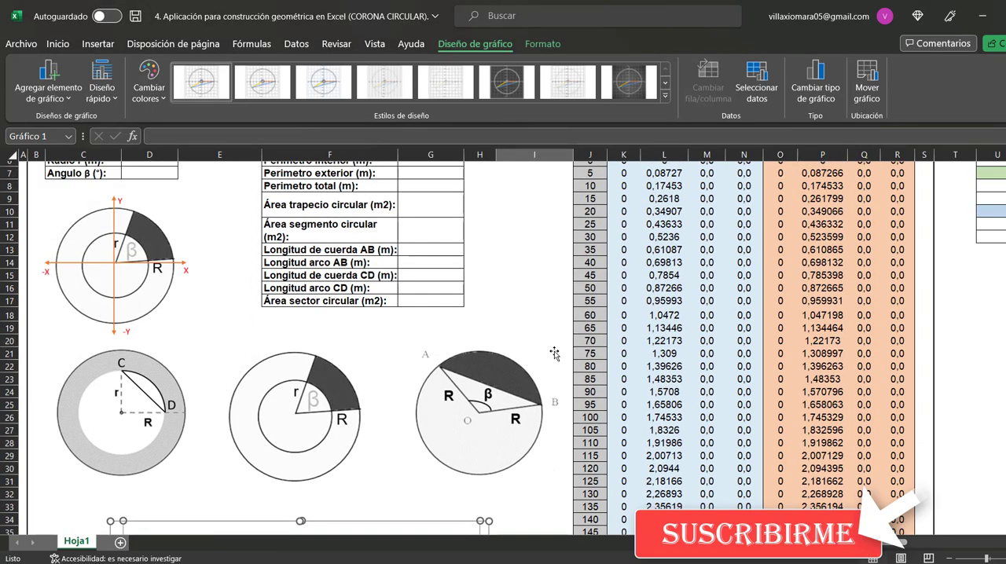
{"action": "left_click", "coordinate": [776, 91]}
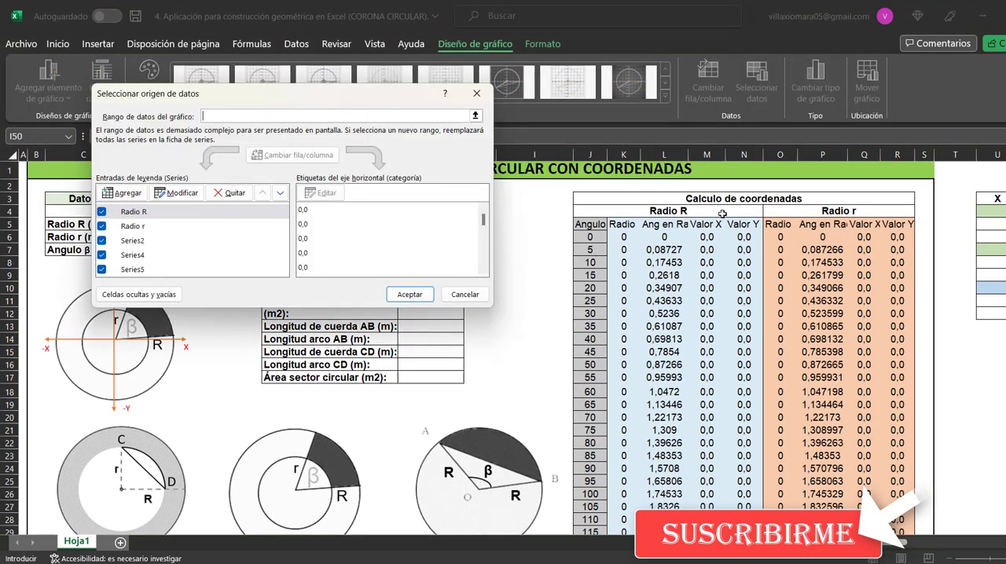
Examine the Radio R chart series, checking its name reference and its X and Y value ranges
{"action": "left_click", "coordinate": [179, 192]}
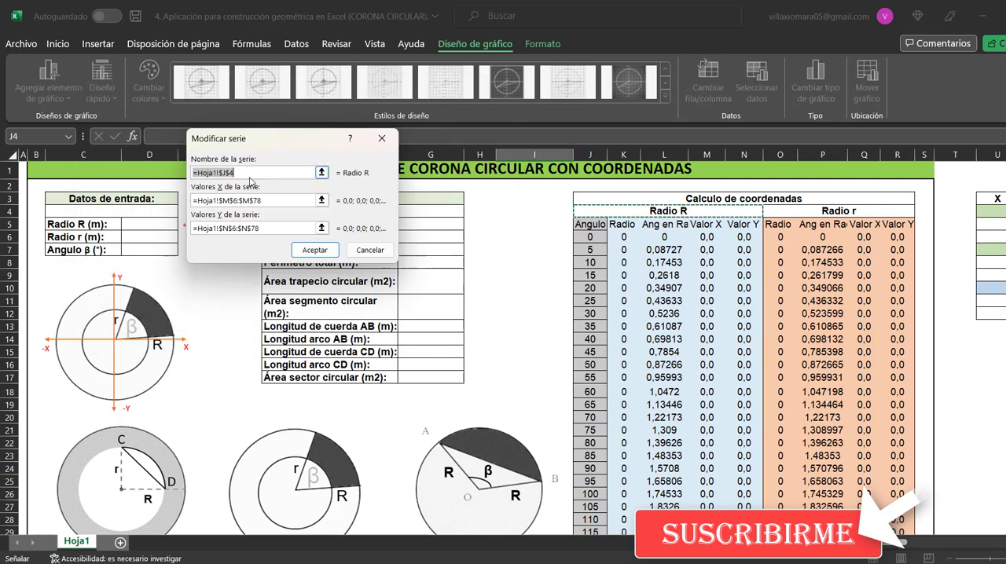
{"action": "left_click", "coordinate": [253, 174]}
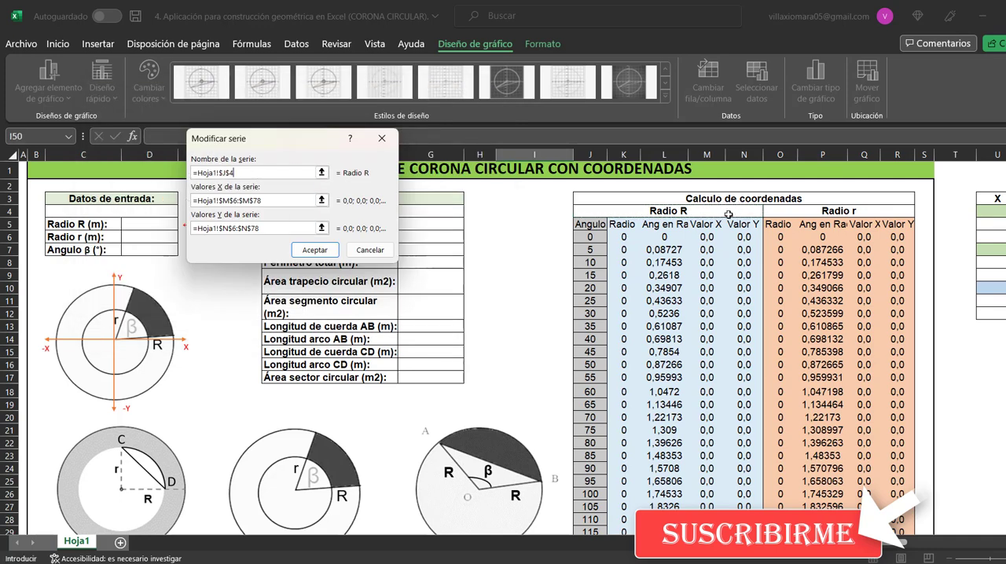
{"action": "left_click", "coordinate": [288, 201]}
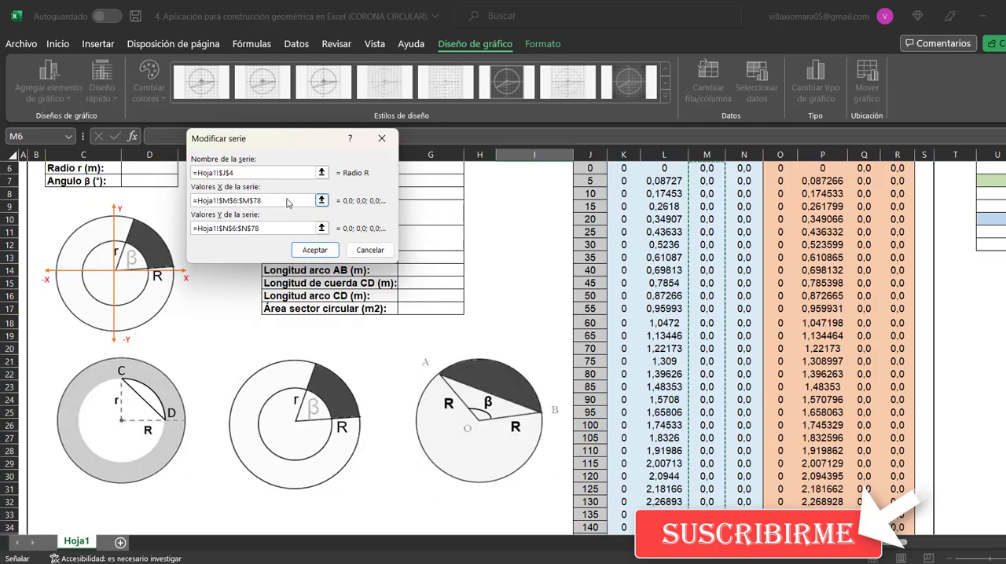
{"action": "left_click_drag", "start_coordinate": [261, 198], "coordinate": [194, 182]}
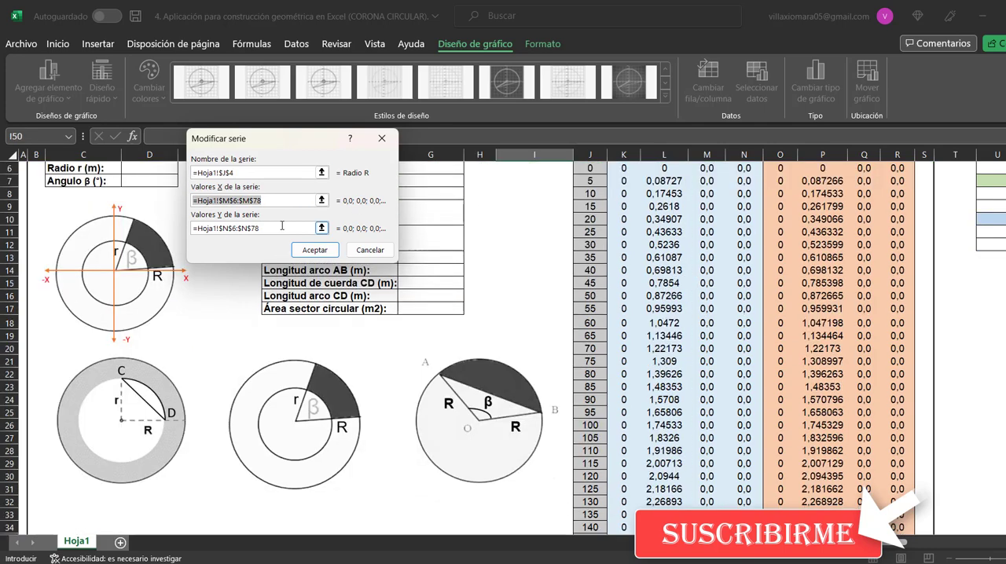
{"action": "scroll", "coordinate": [649, 268], "scroll_direction": "up", "scroll_amount": 2}
{"action": "left_click", "coordinate": [255, 200]}
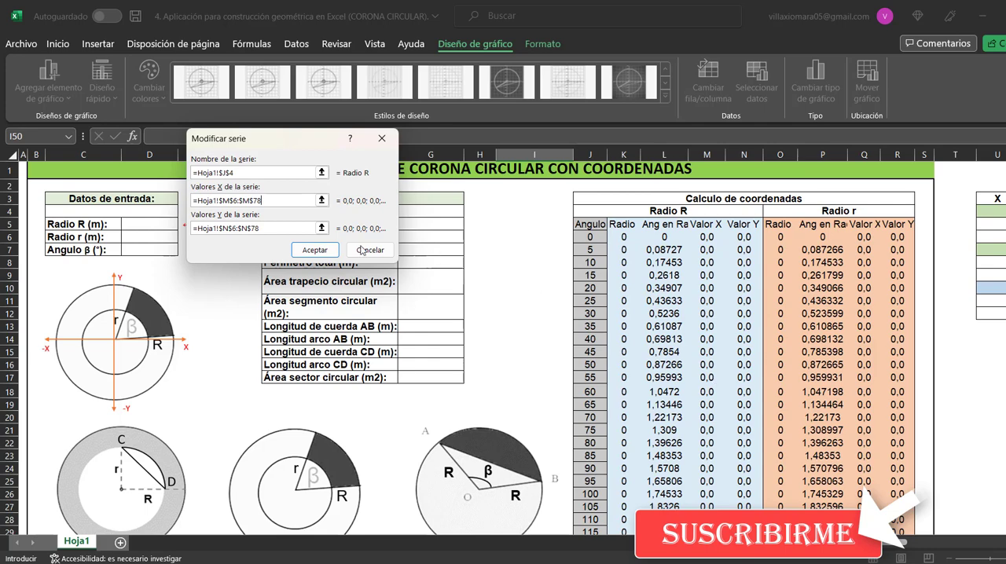
{"action": "left_click", "coordinate": [283, 228]}
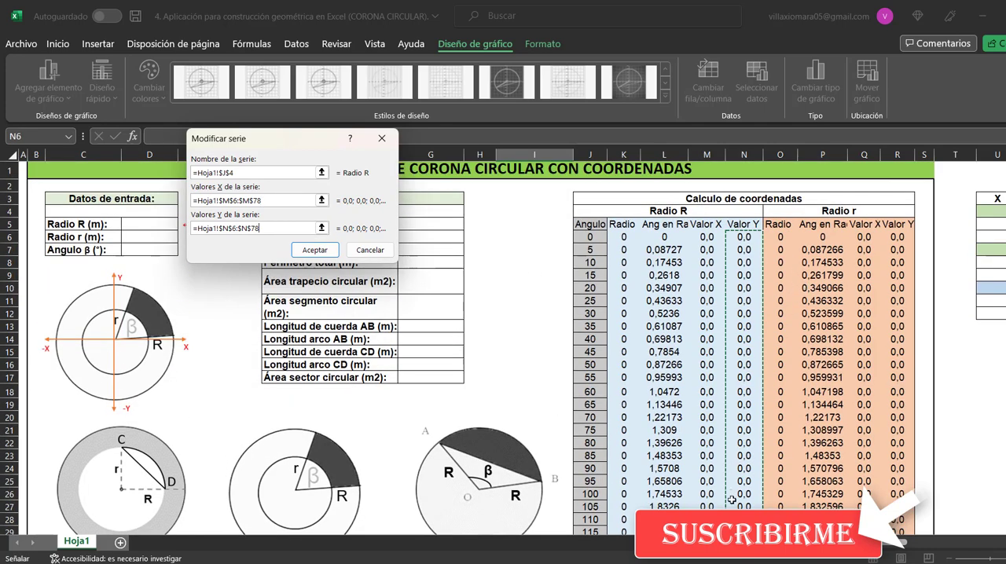
{"action": "left_click", "coordinate": [315, 250]}
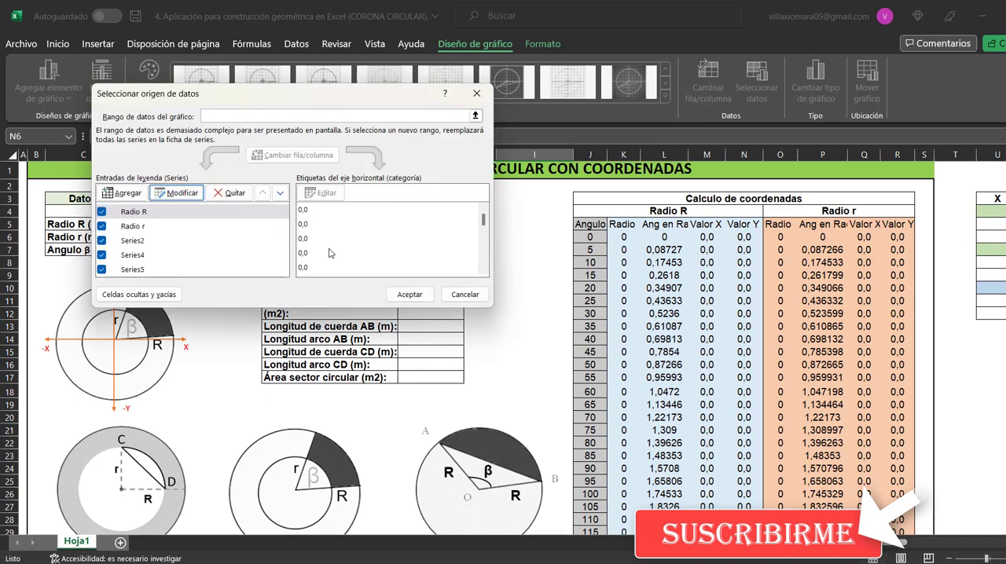
Examine the Radio r chart series, checking its name reference and its X and Y value ranges
{"action": "left_click", "coordinate": [133, 227]}
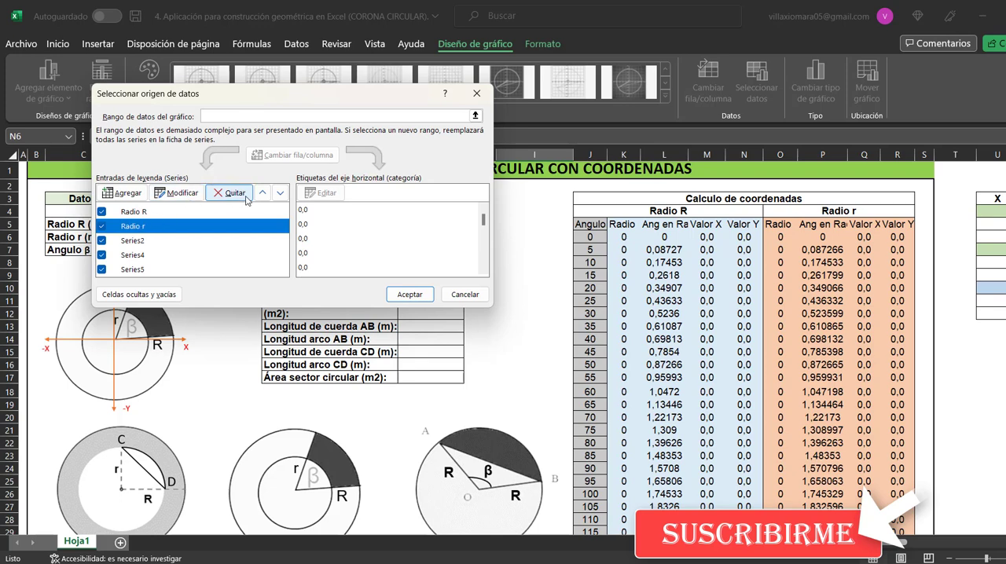
{"action": "left_click", "coordinate": [180, 193]}
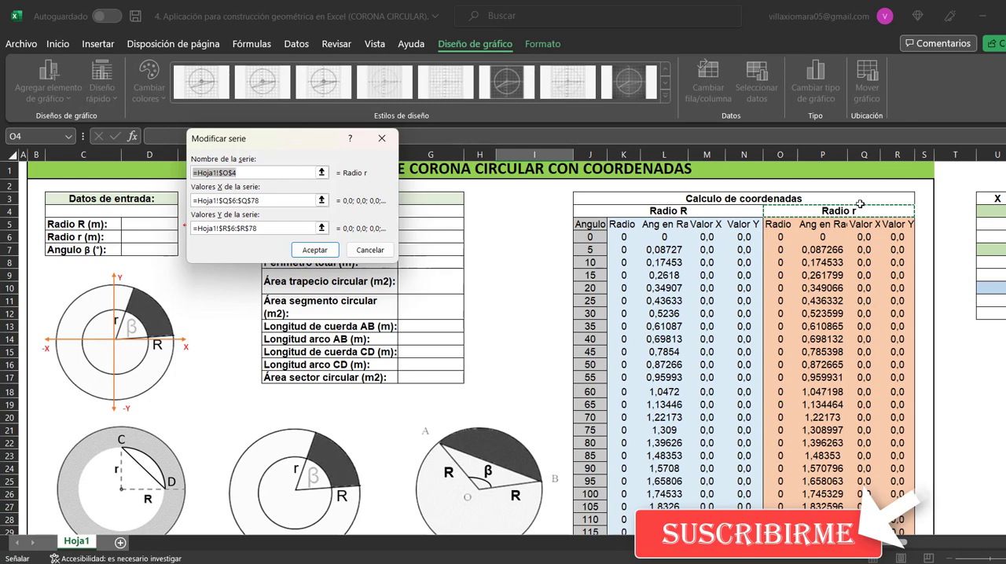
{"action": "left_click", "coordinate": [239, 172]}
{"action": "left_click", "coordinate": [276, 200]}
{"action": "scroll", "coordinate": [462, 284], "scroll_direction": "up", "scroll_amount": 2}
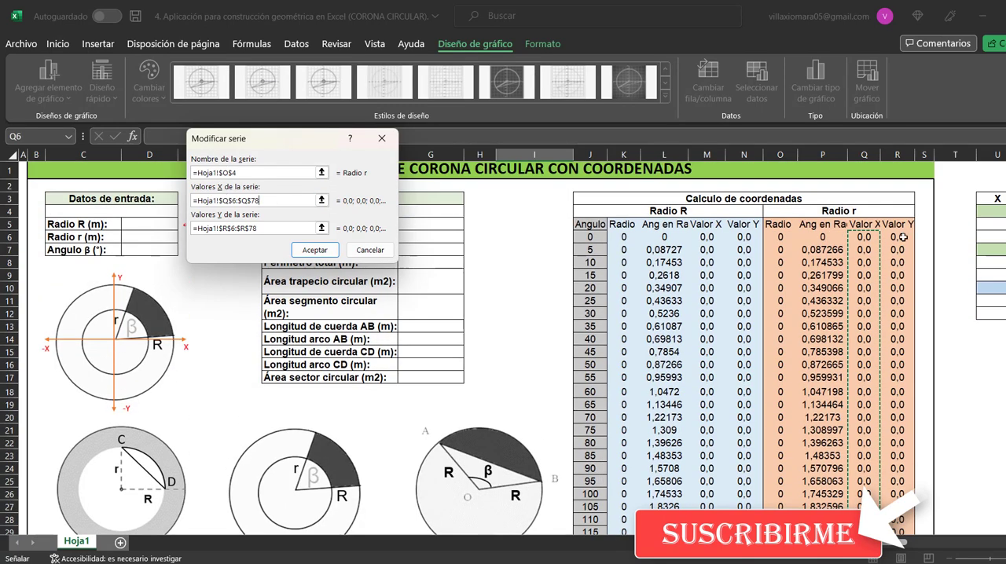
{"action": "left_click", "coordinate": [273, 228]}
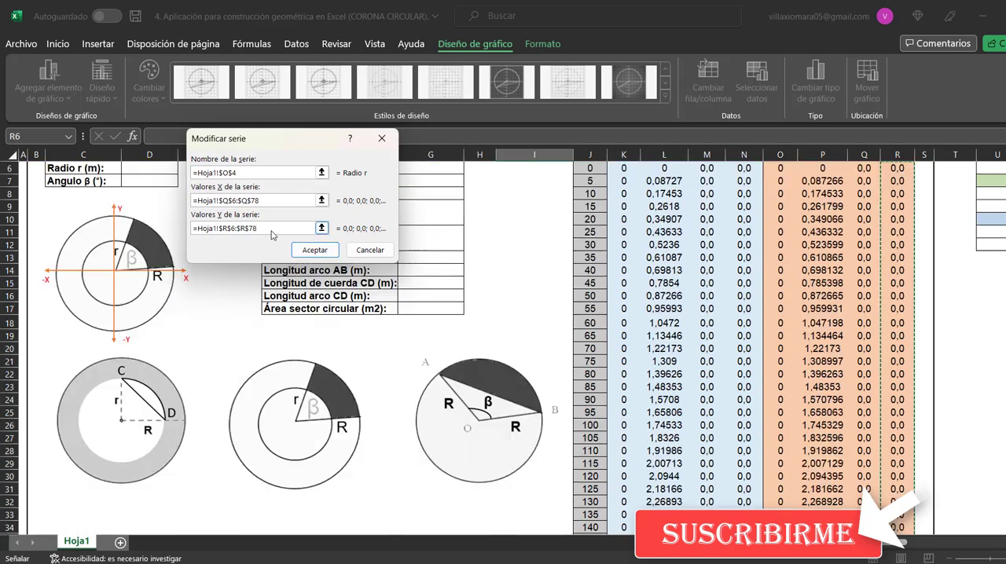
{"action": "scroll", "coordinate": [778, 317], "scroll_direction": "up", "scroll_amount": 2}
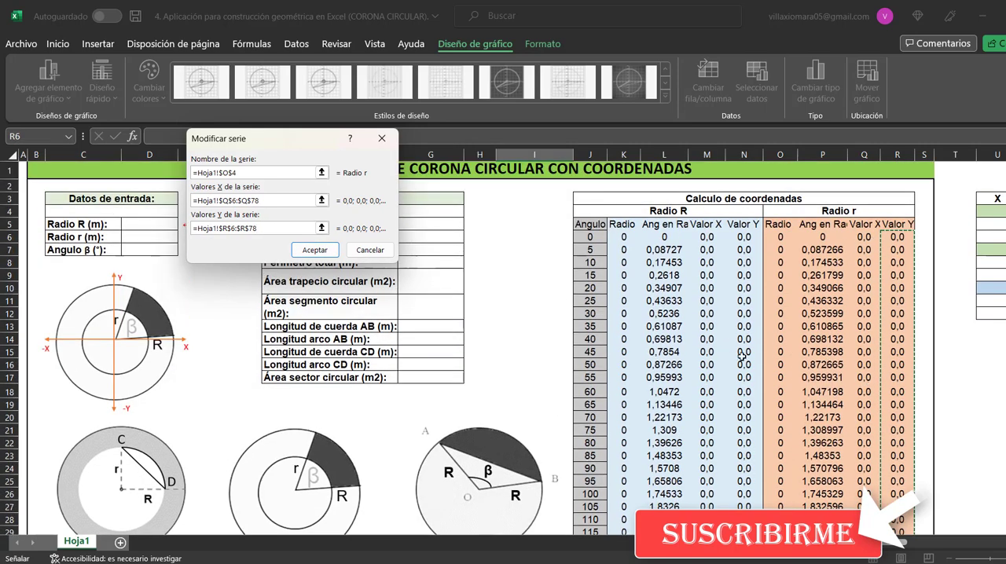
{"action": "left_click", "coordinate": [317, 251]}
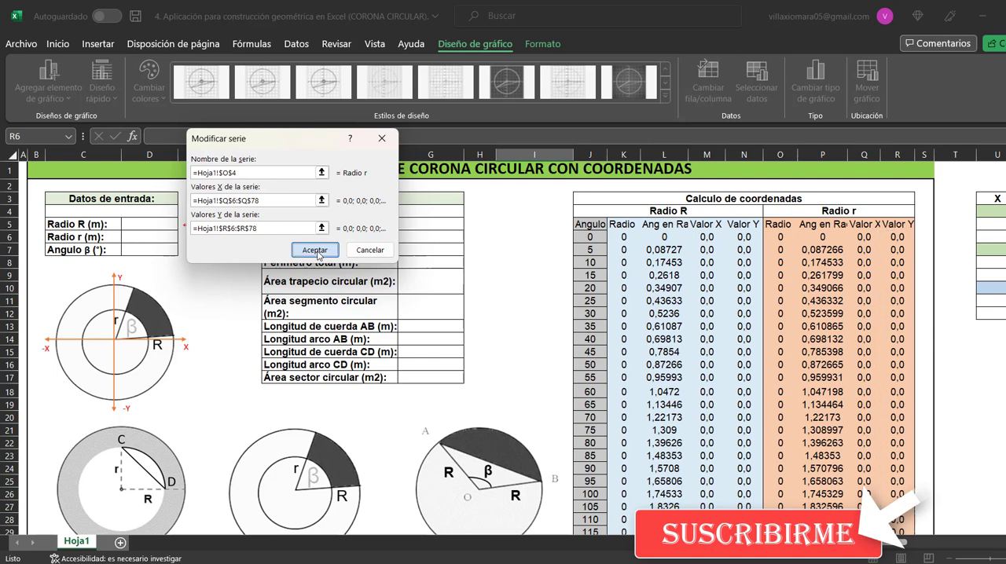
Link the name of Series2 to the R inicial heading in U4 and check the series' X and Y value ranges
{"action": "left_click", "coordinate": [151, 242]}
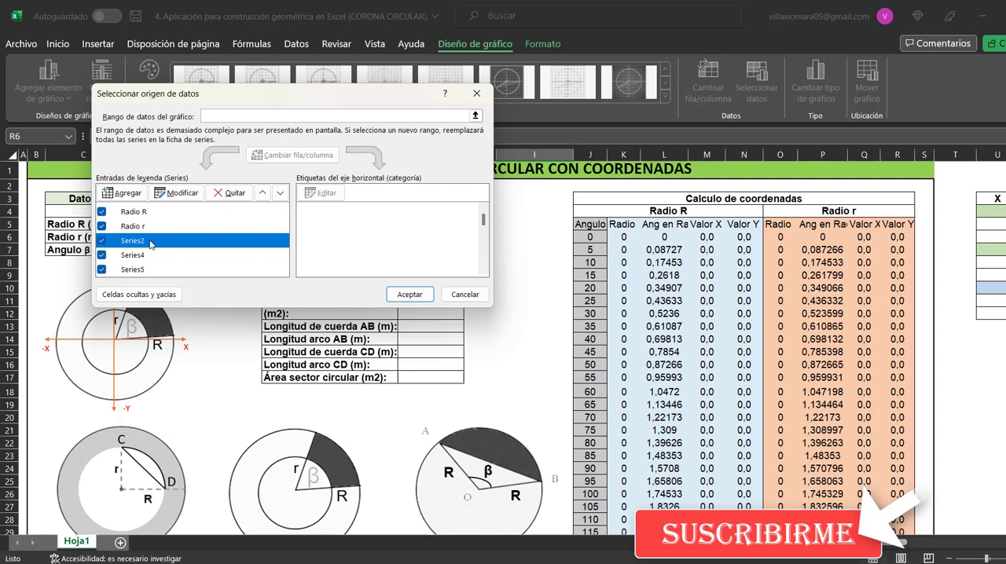
{"action": "left_click", "coordinate": [179, 192]}
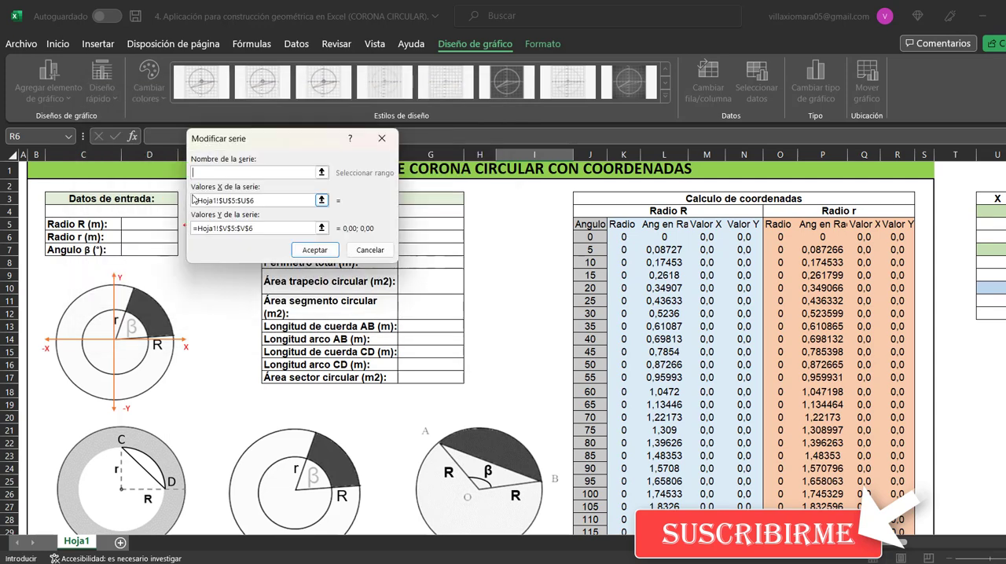
{"action": "left_click", "coordinate": [256, 199]}
{"action": "left_click_drag", "start_coordinate": [860, 542], "coordinate": [937, 543]}
{"action": "left_click", "coordinate": [244, 171]}
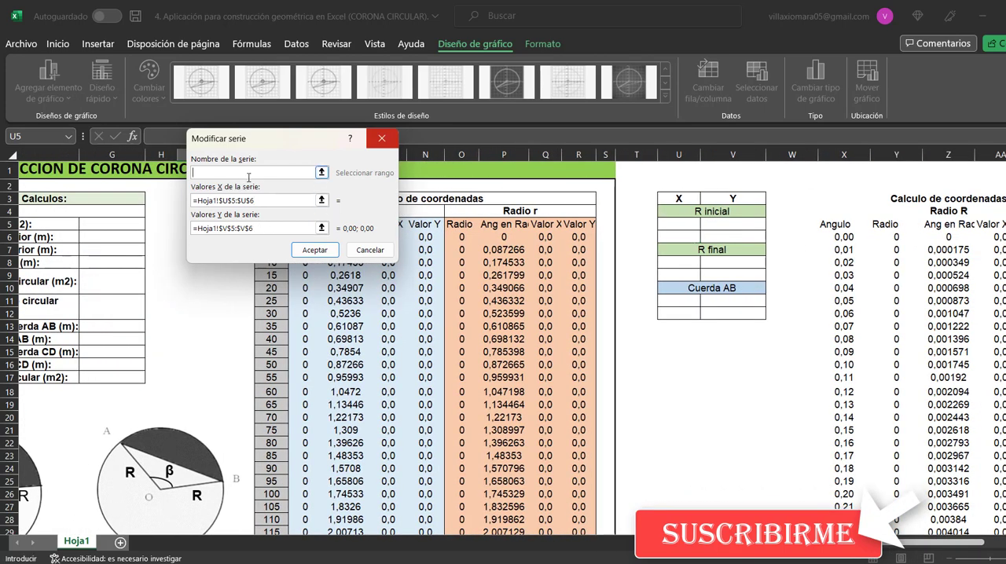
{"action": "left_click", "coordinate": [731, 211]}
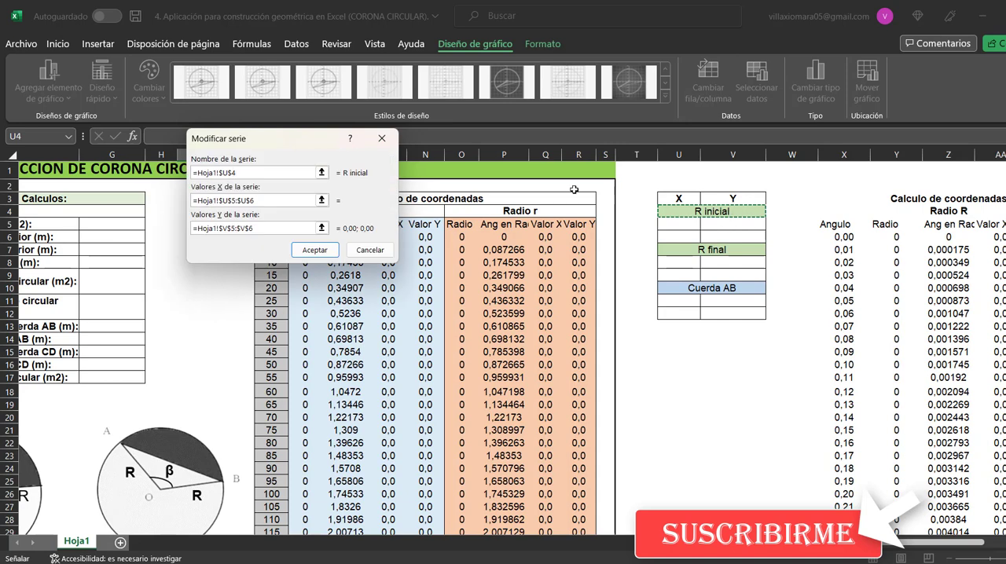
{"action": "left_click", "coordinate": [273, 199]}
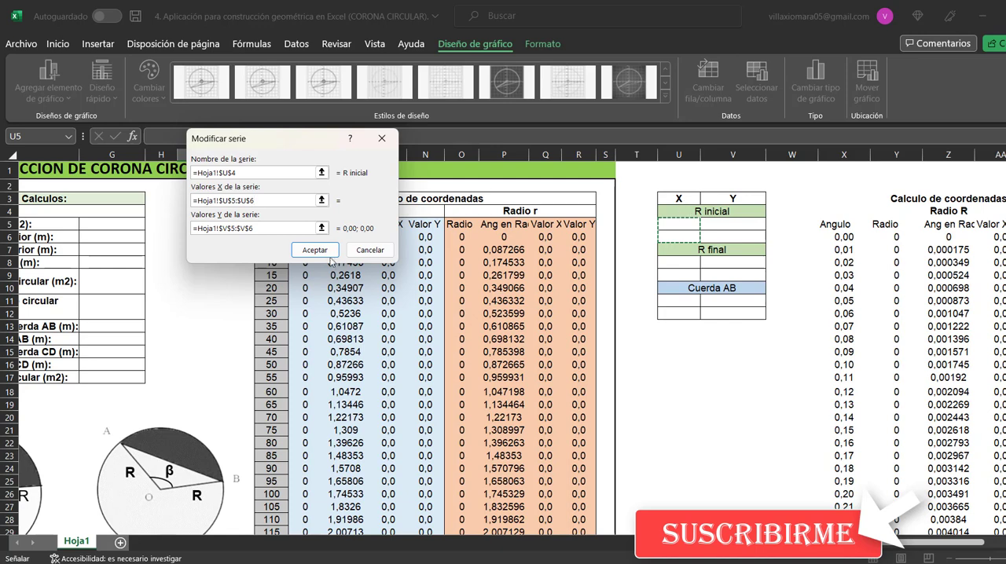
{"action": "left_click", "coordinate": [287, 228]}
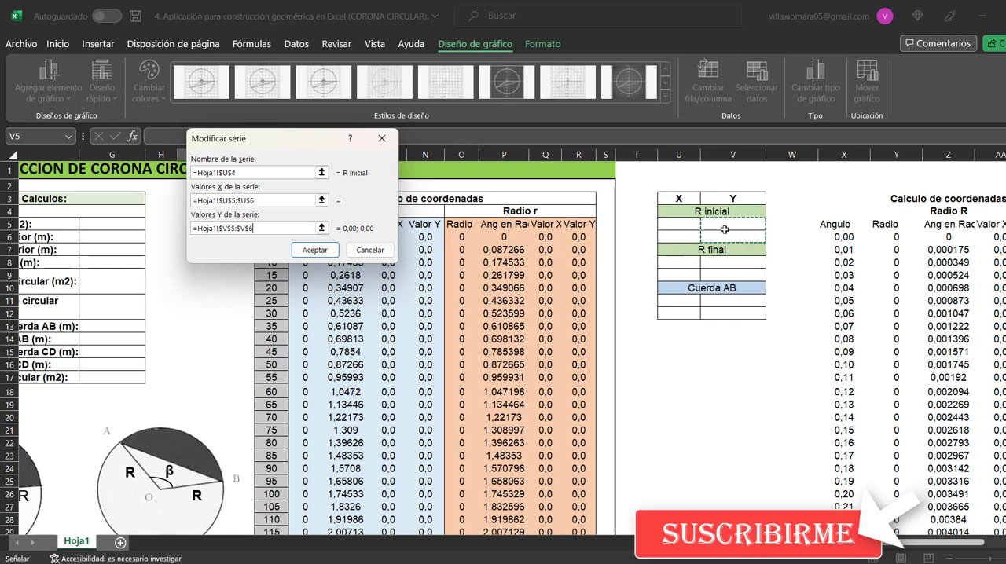
{"action": "left_click", "coordinate": [334, 251]}
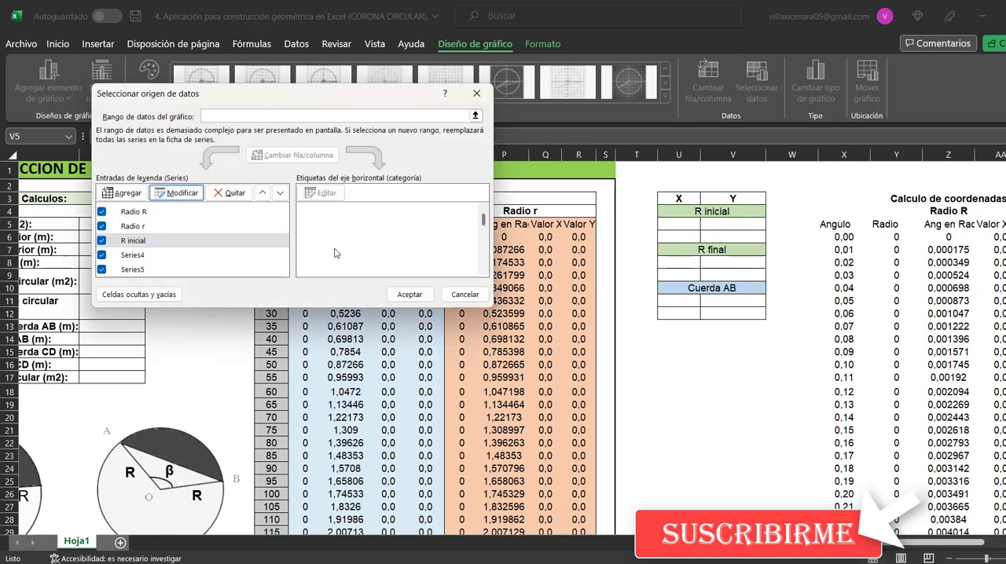
Link the name of Series4 to the R final heading in U7 and check the series' X and Y value ranges
{"action": "left_click", "coordinate": [138, 258]}
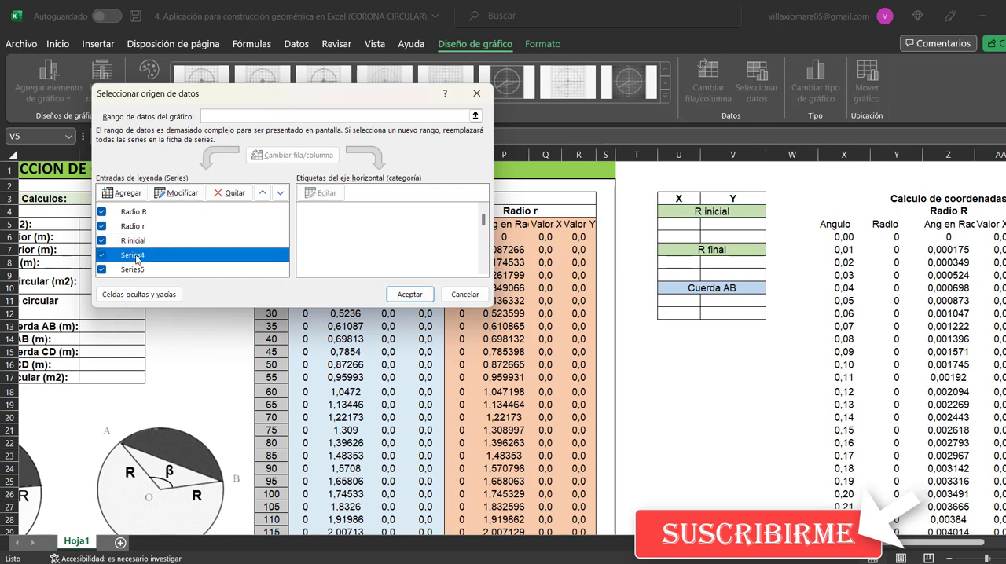
{"action": "left_click", "coordinate": [173, 196]}
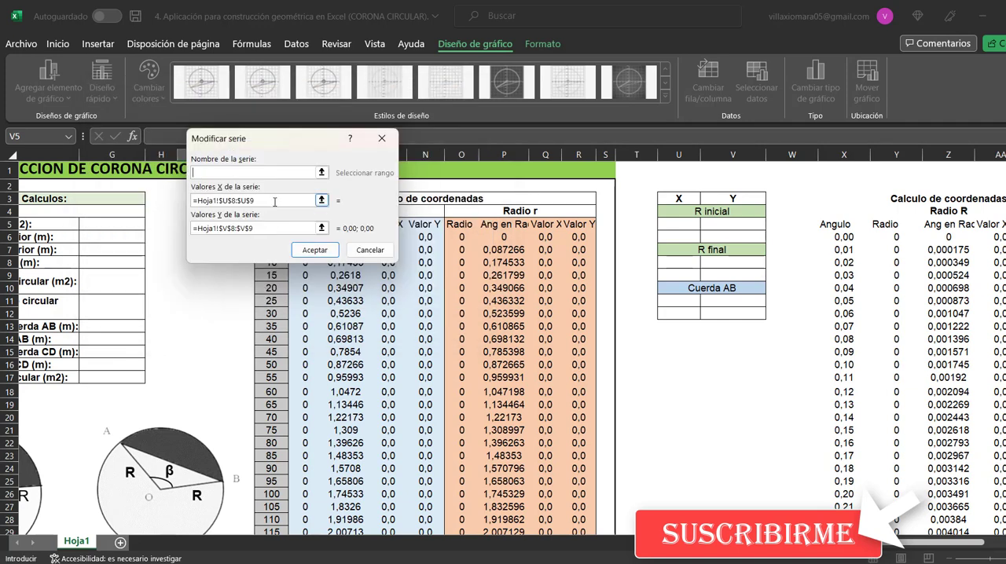
{"action": "left_click", "coordinate": [260, 175]}
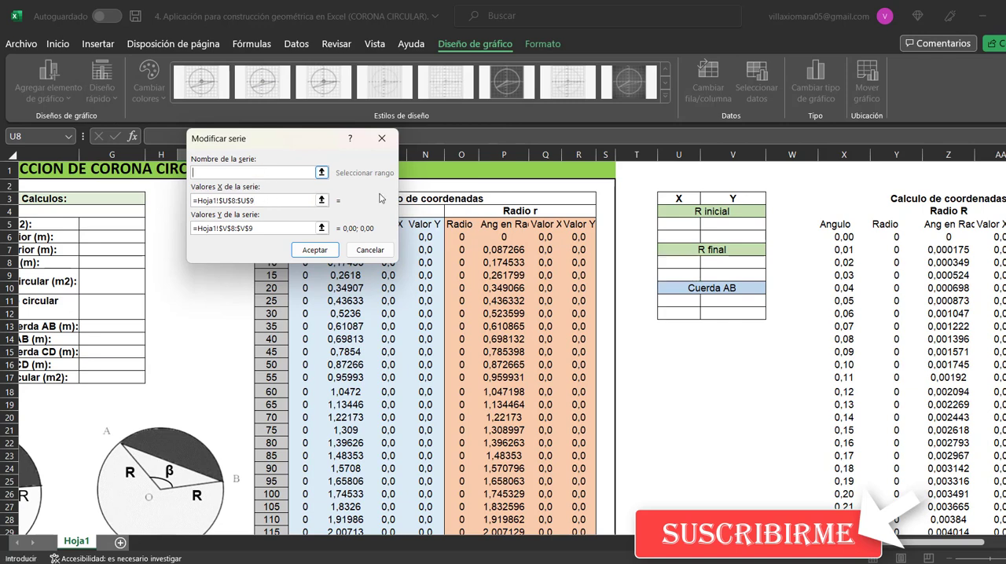
{"action": "left_click", "coordinate": [714, 249]}
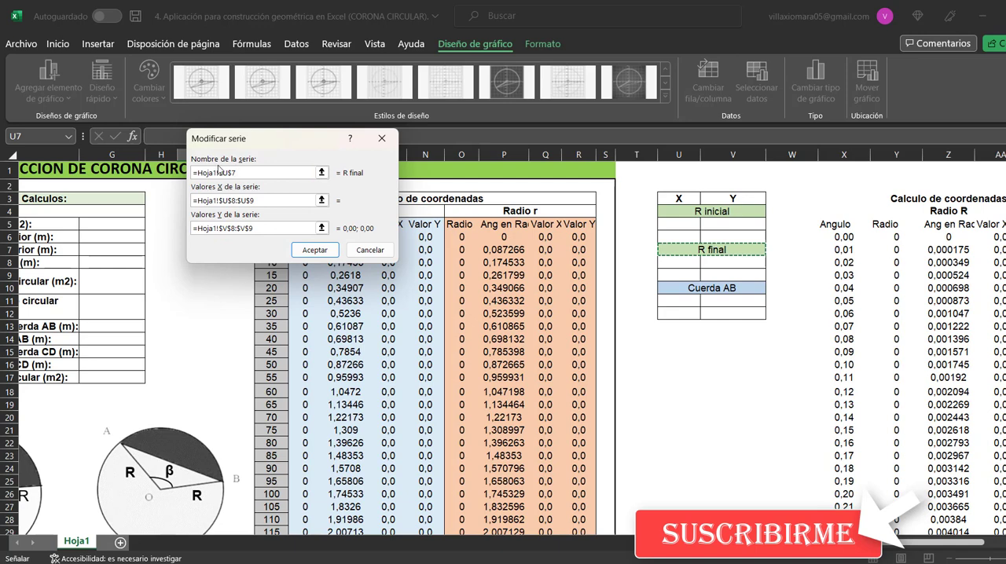
{"action": "left_click", "coordinate": [272, 201]}
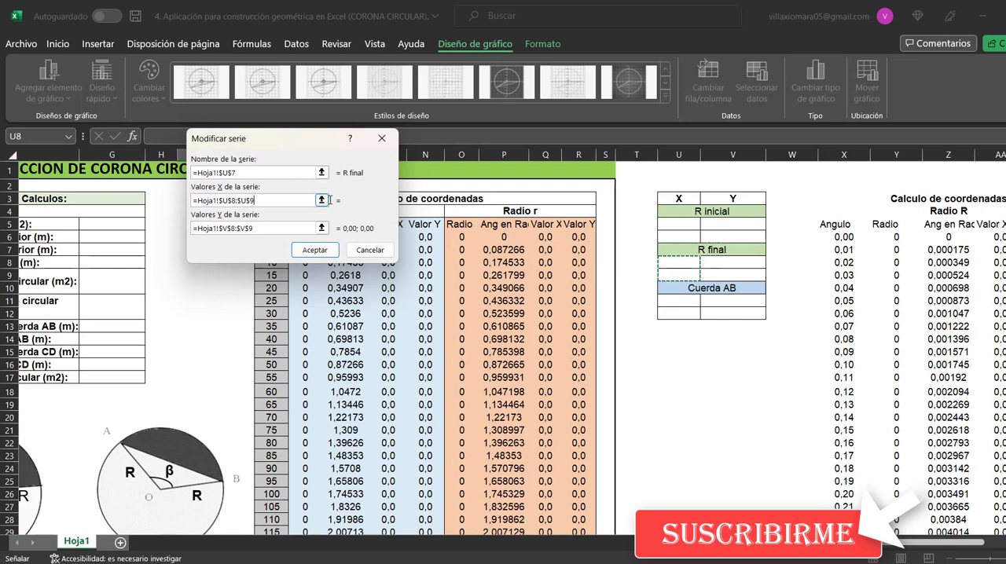
{"action": "left_click", "coordinate": [259, 229]}
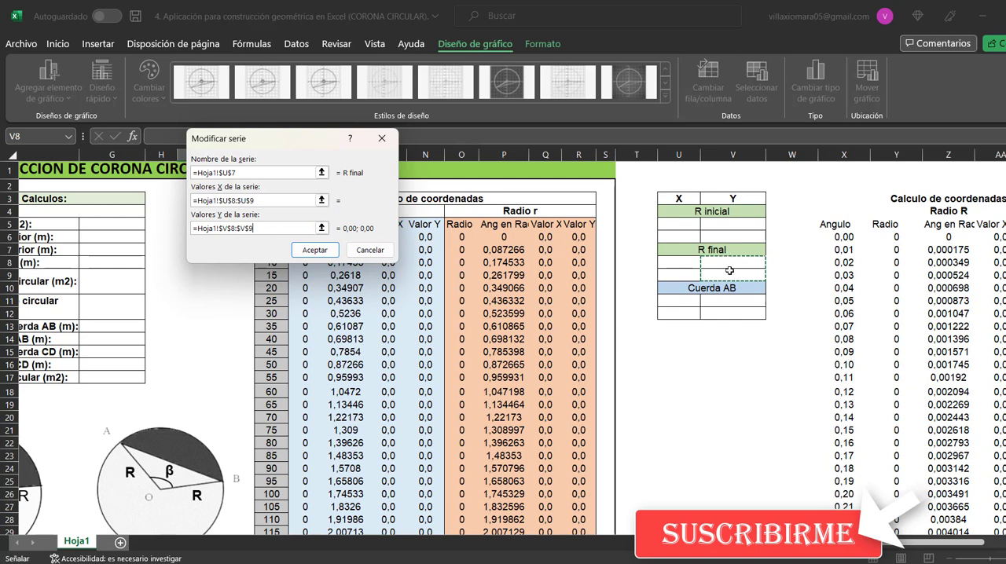
{"action": "left_click", "coordinate": [320, 255]}
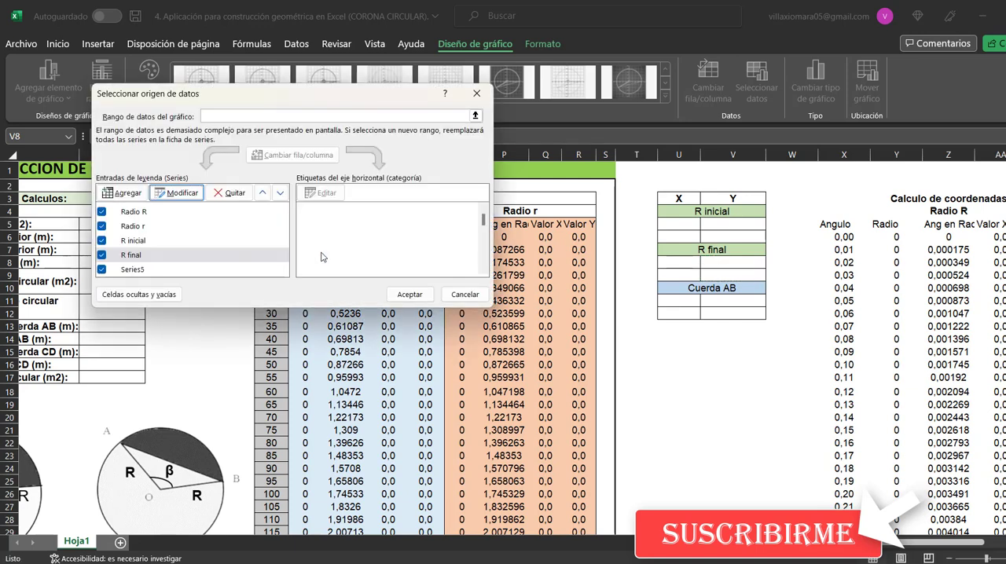
Link the name of Series5 to the Cuerda AB heading in U10, check its X and Y value ranges and accept the data source changes
{"action": "left_click", "coordinate": [145, 271]}
{"action": "left_click", "coordinate": [189, 196]}
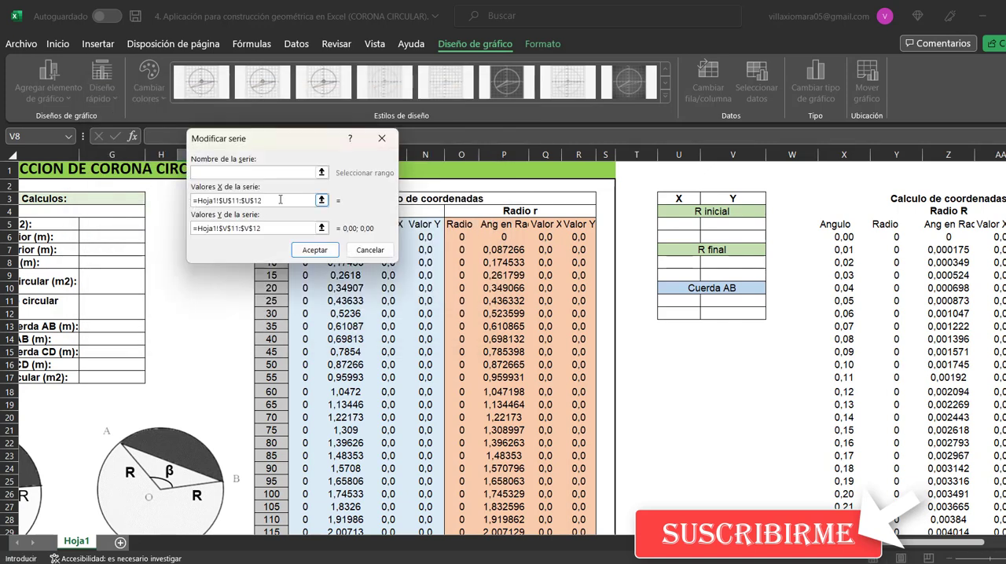
{"action": "left_click", "coordinate": [293, 172]}
{"action": "left_click", "coordinate": [718, 289]}
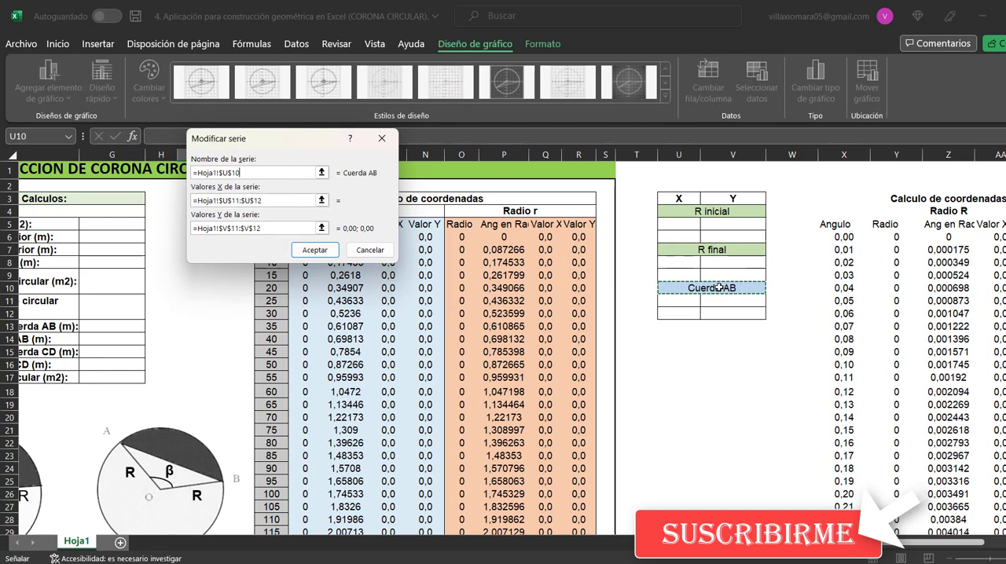
{"action": "left_click", "coordinate": [220, 201]}
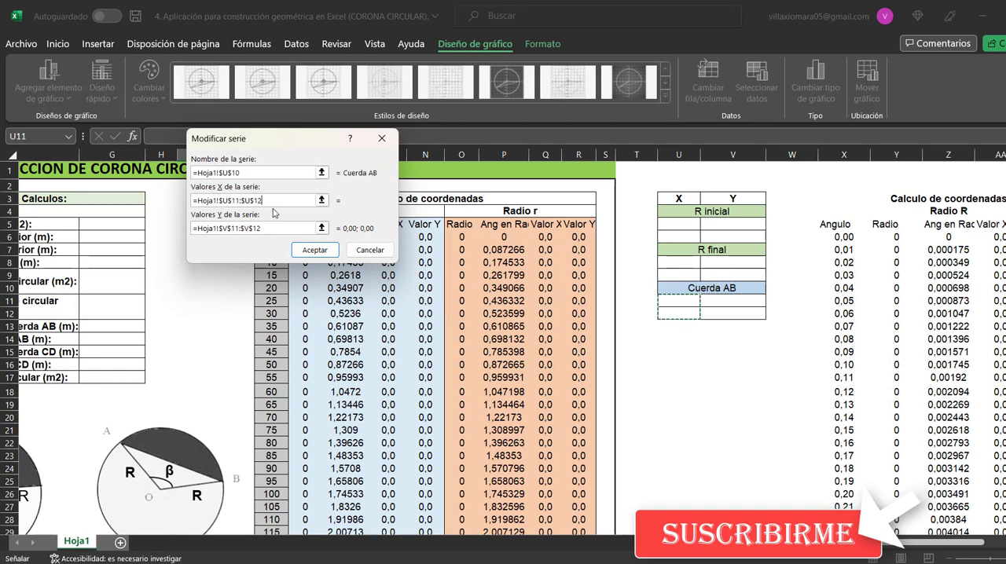
{"action": "left_click", "coordinate": [281, 198]}
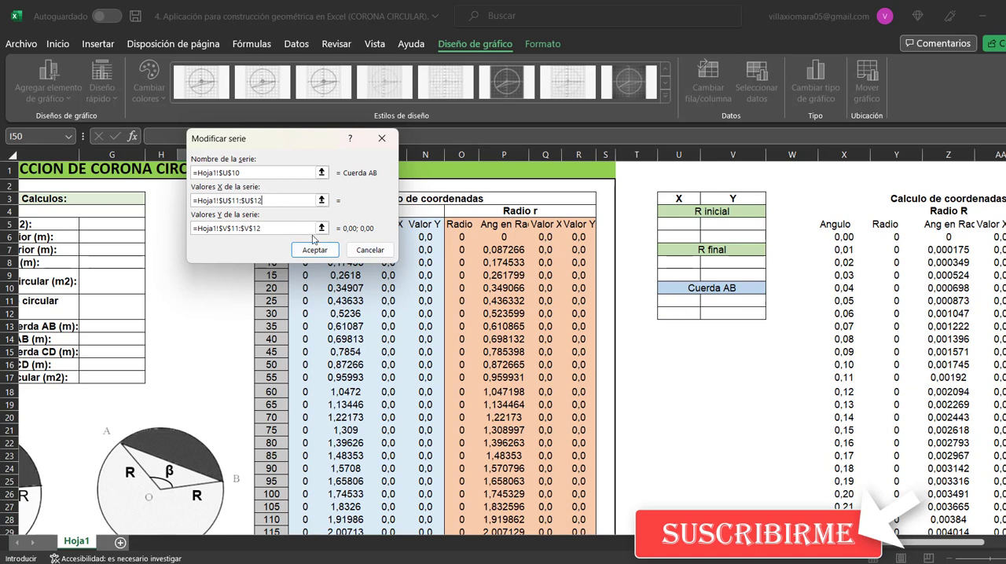
{"action": "left_click", "coordinate": [307, 228]}
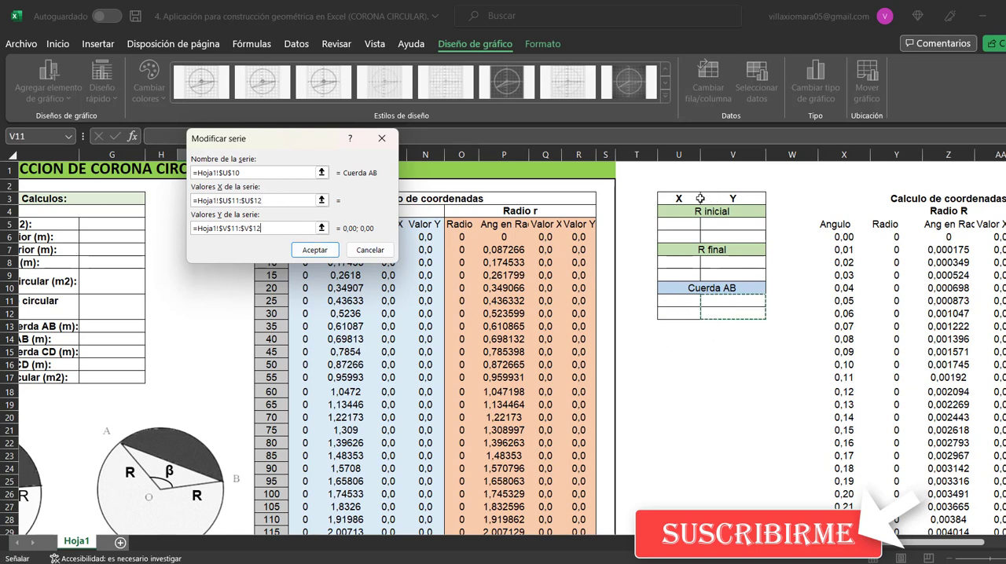
{"action": "left_click", "coordinate": [315, 250]}
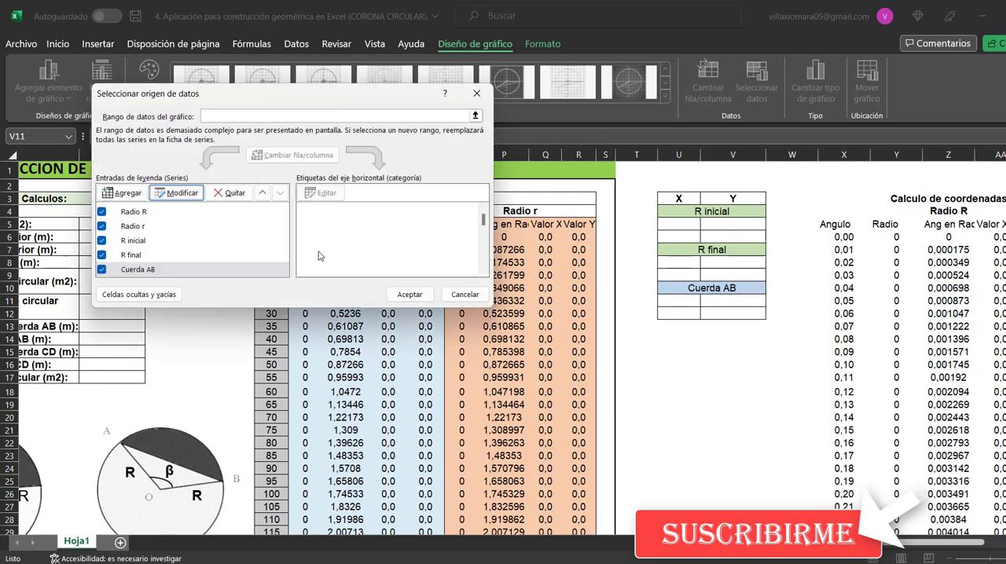
{"action": "left_click", "coordinate": [409, 295]}
{"action": "scroll", "coordinate": [869, 558], "scroll_direction": "left", "scroll_amount": 5}
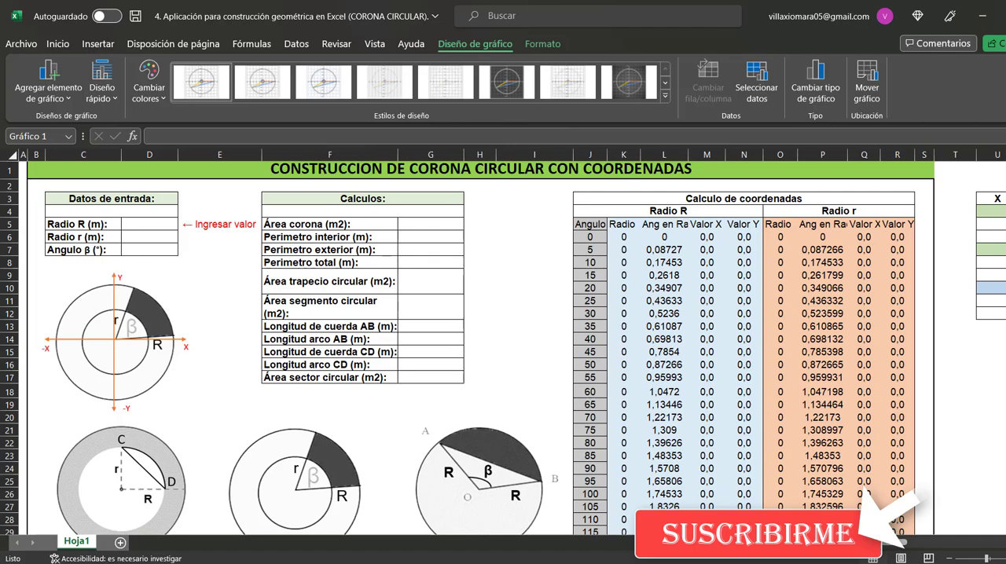
{"action": "key", "text": "Delete"}
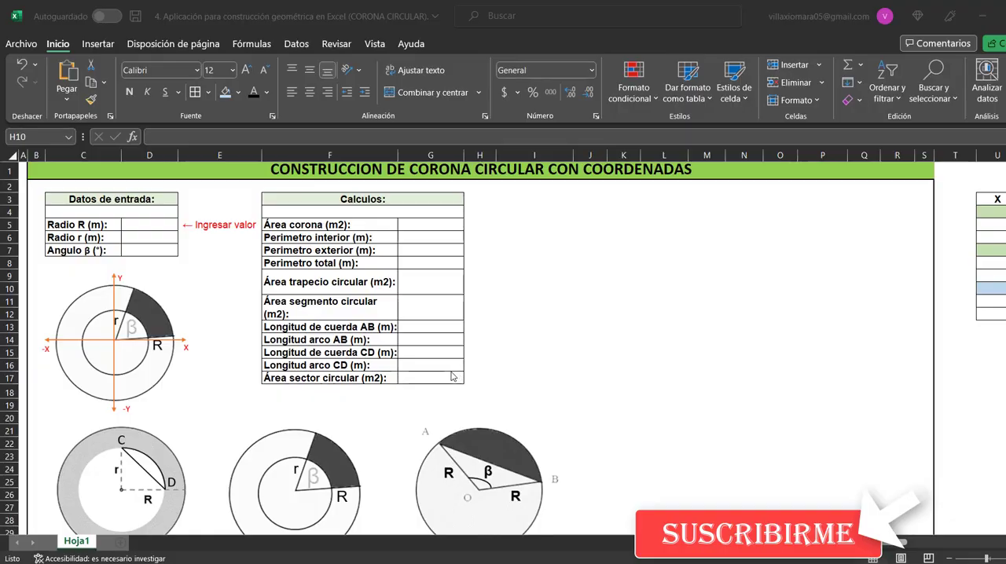
{"action": "double_click", "coordinate": [153, 200]}
{"action": "left_click", "coordinate": [142, 201]}
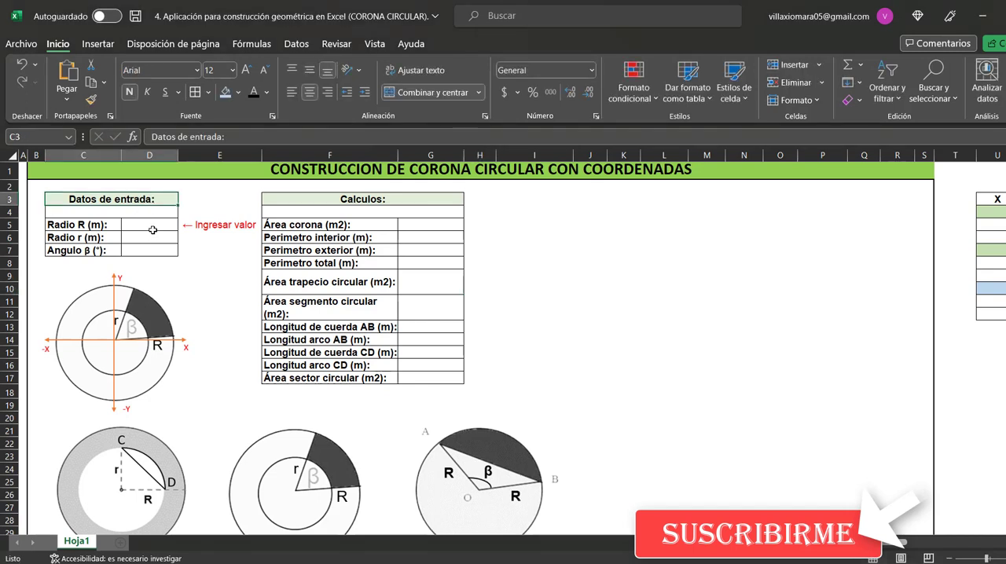
Enter 50 for Radio R, 20 for Radio r and 235,5 for Angulo β in the input data table
{"action": "left_click", "coordinate": [158, 226]}
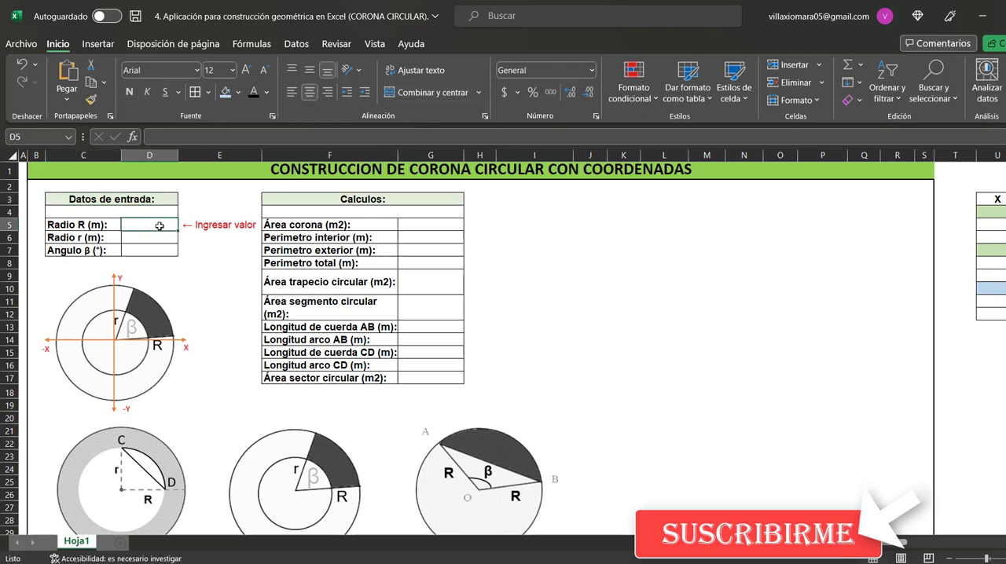
{"action": "type", "text": "50"}
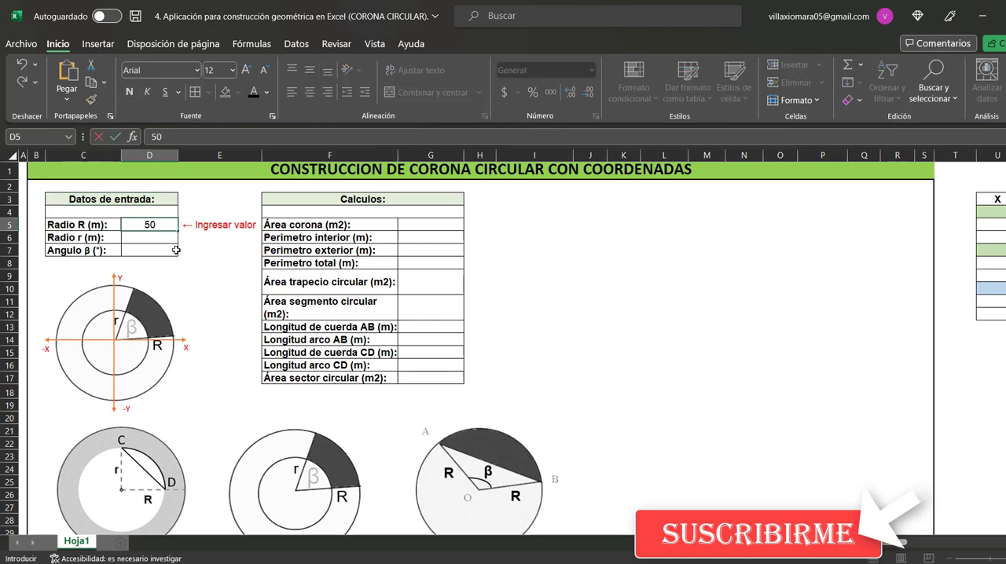
{"action": "key", "text": "Return"}
{"action": "type", "text": "20"}
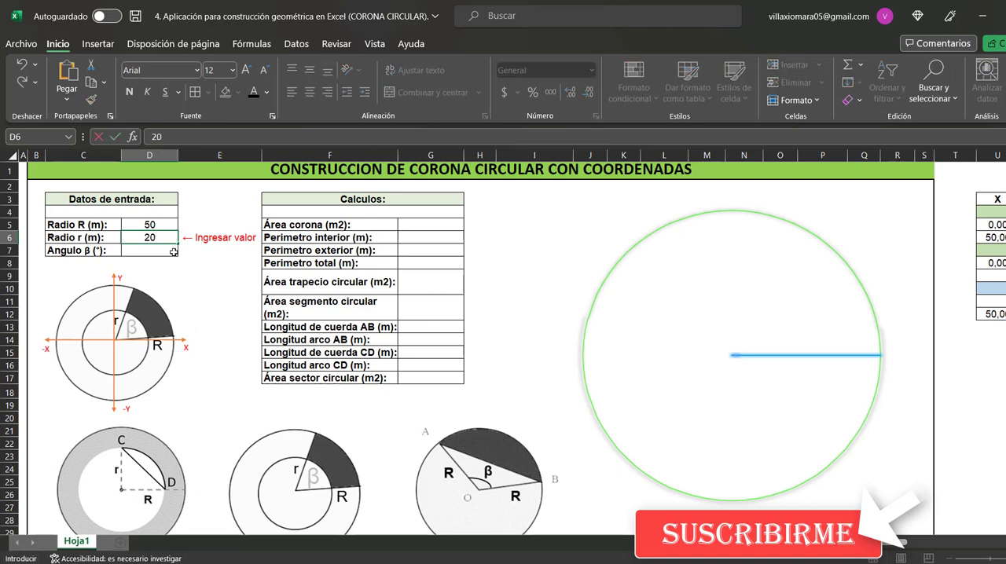
{"action": "key", "text": "Return"}
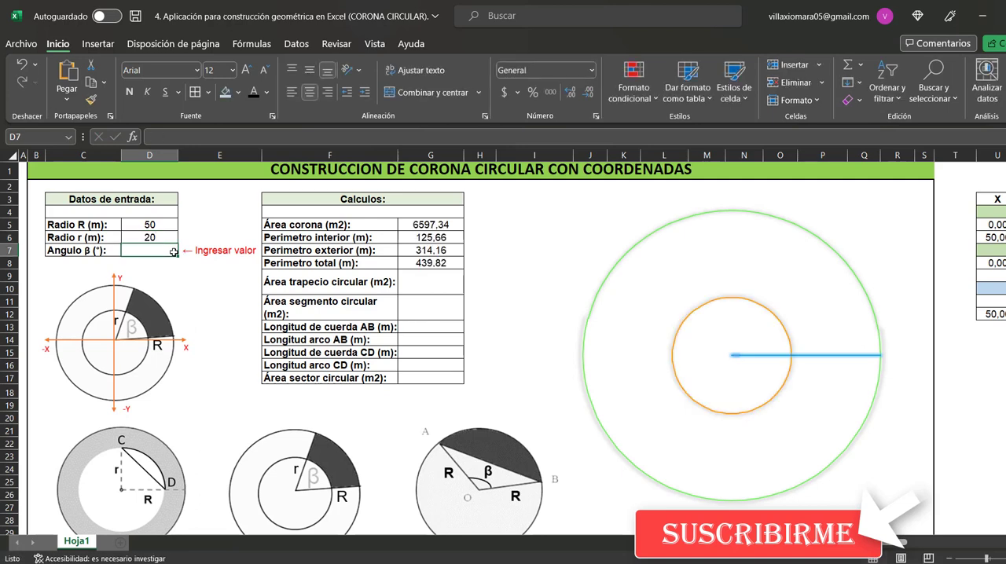
{"action": "type", "text": "235,5"}
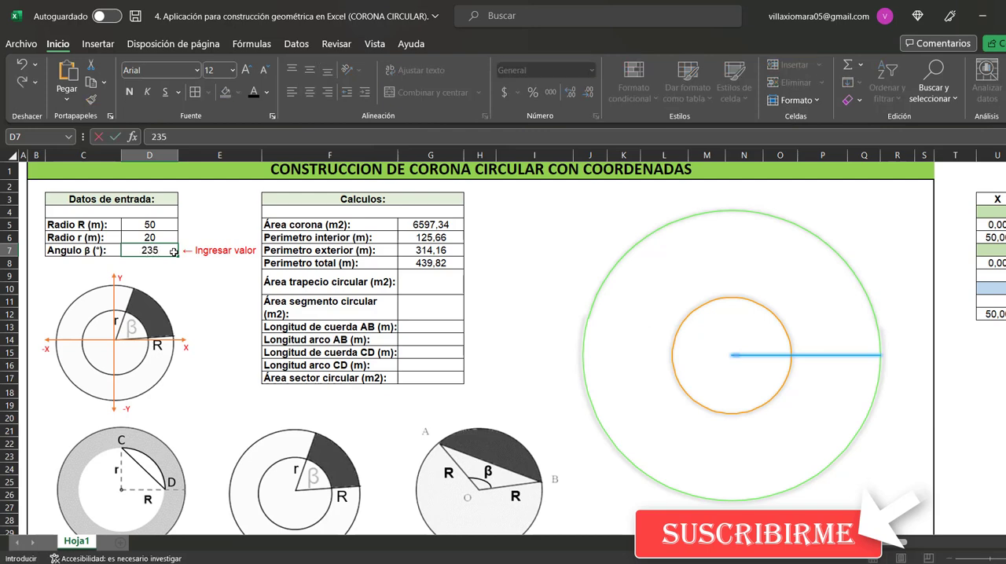
{"action": "left_click", "coordinate": [194, 274]}
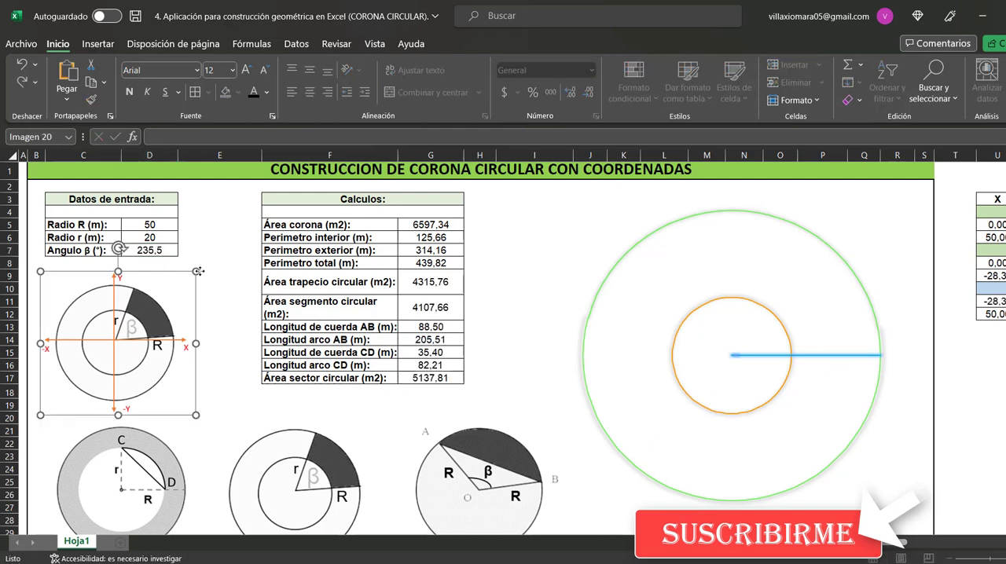
{"action": "left_click", "coordinate": [219, 252]}
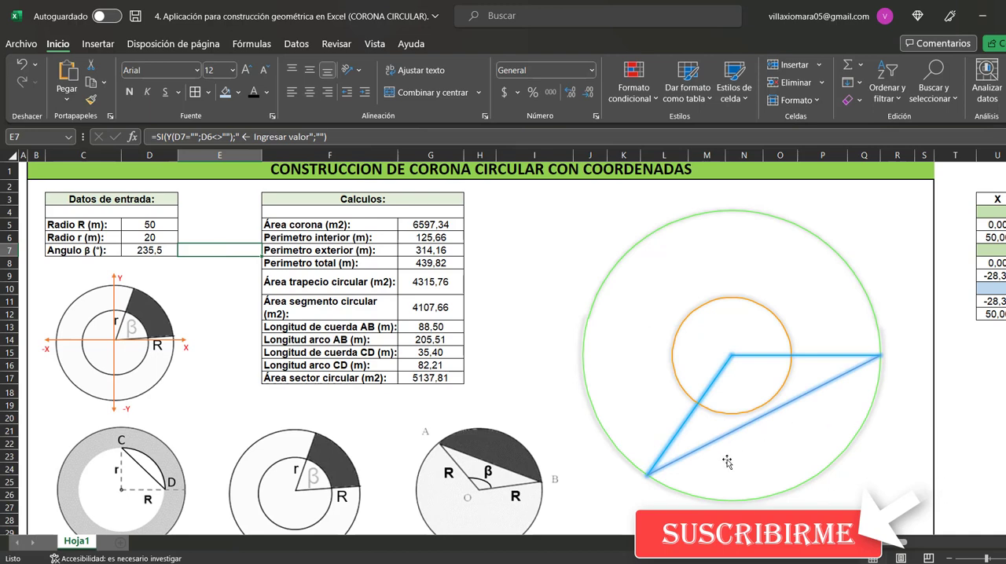
Clear the contents of the three input values in D5:D7
{"action": "left_click", "coordinate": [157, 225]}
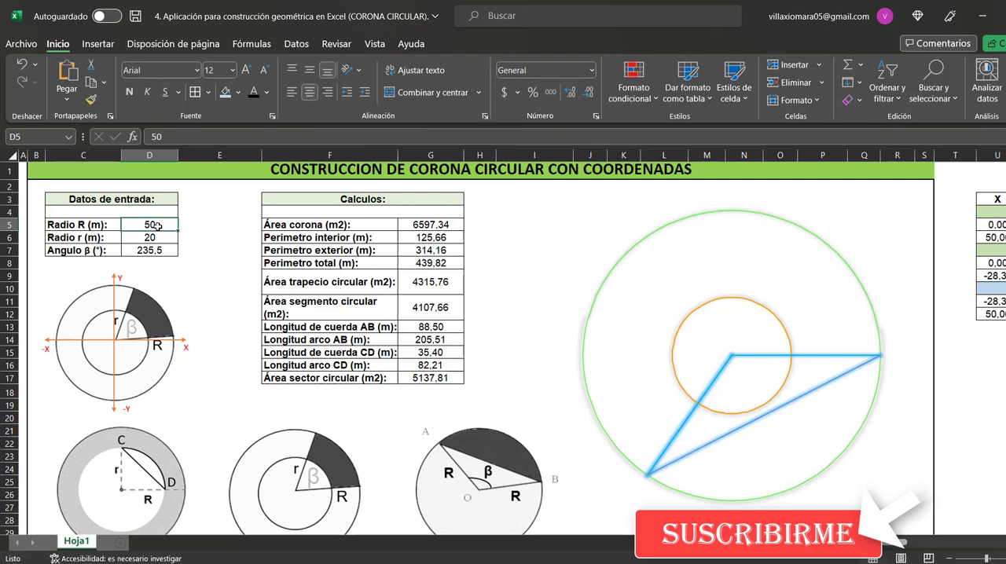
{"action": "left_click_drag", "start_coordinate": [157, 225], "coordinate": [163, 250]}
{"action": "right_click", "coordinate": [163, 249]}
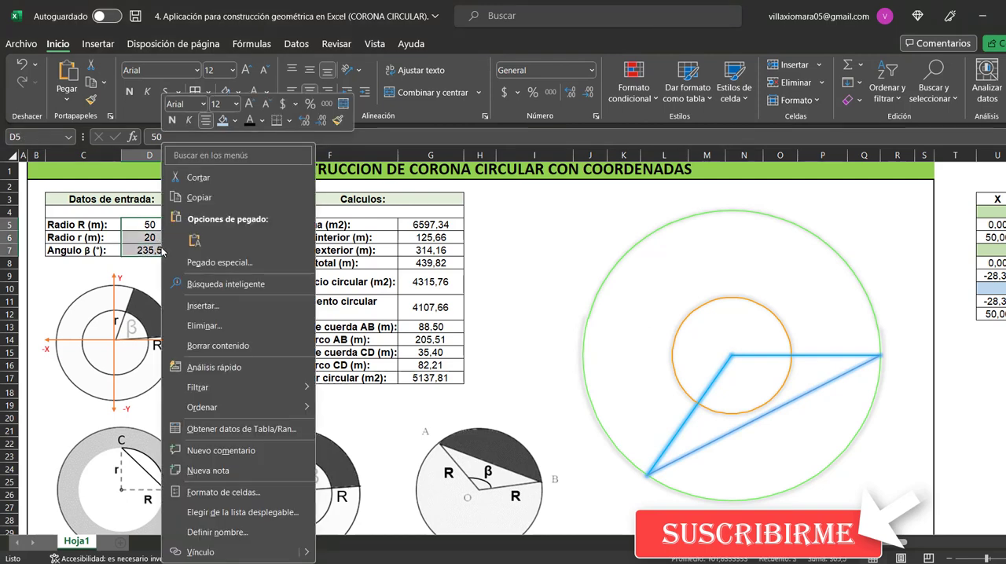
{"action": "left_click", "coordinate": [217, 346]}
Enter 15,8 for Radio R, 5,95 for Radio r and 30 for Angulo β in the input data table
{"action": "left_click", "coordinate": [161, 225]}
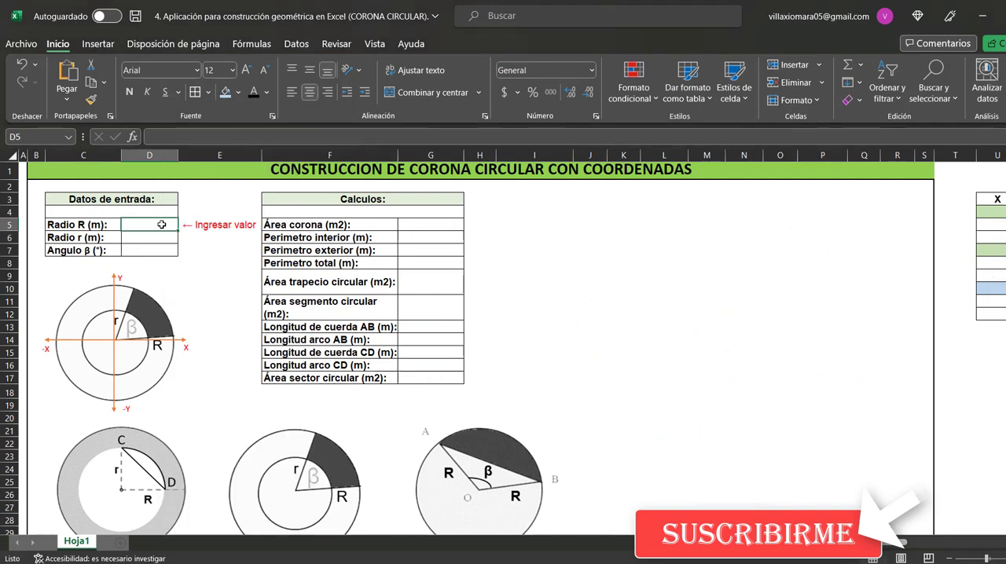
{"action": "type", "text": "15"}
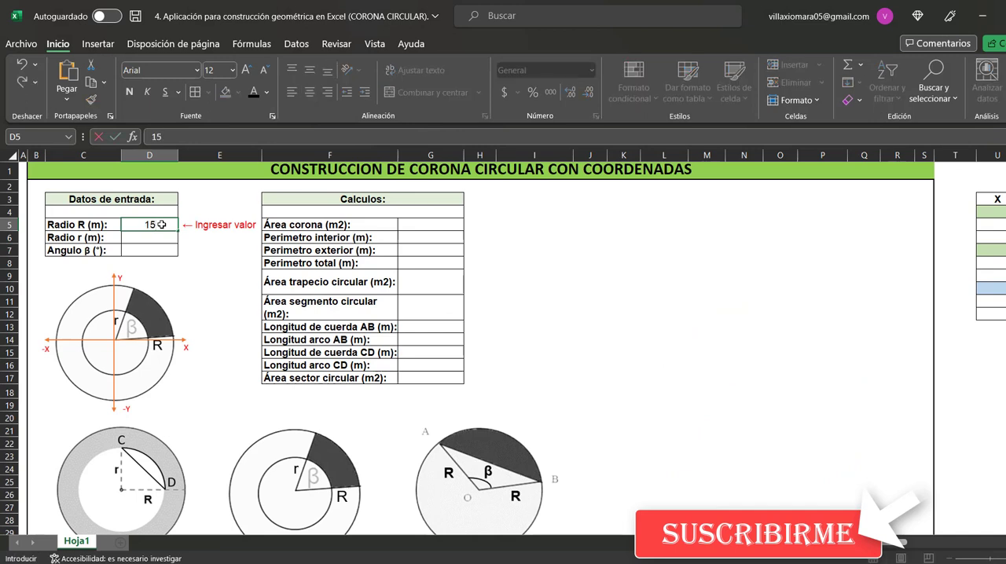
{"action": "type", "text": ",8"}
{"action": "key", "text": "Return"}
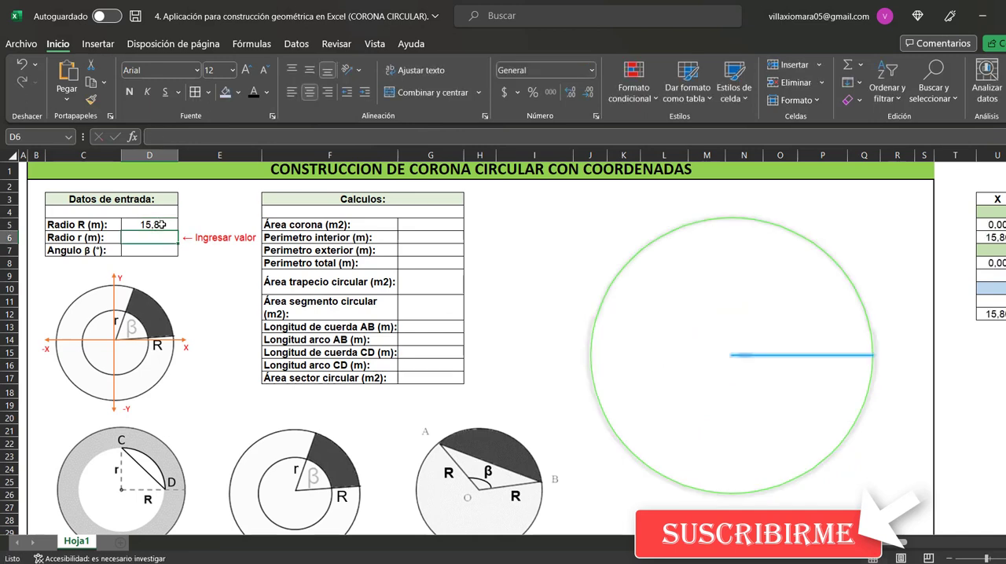
{"action": "type", "text": "5,95"}
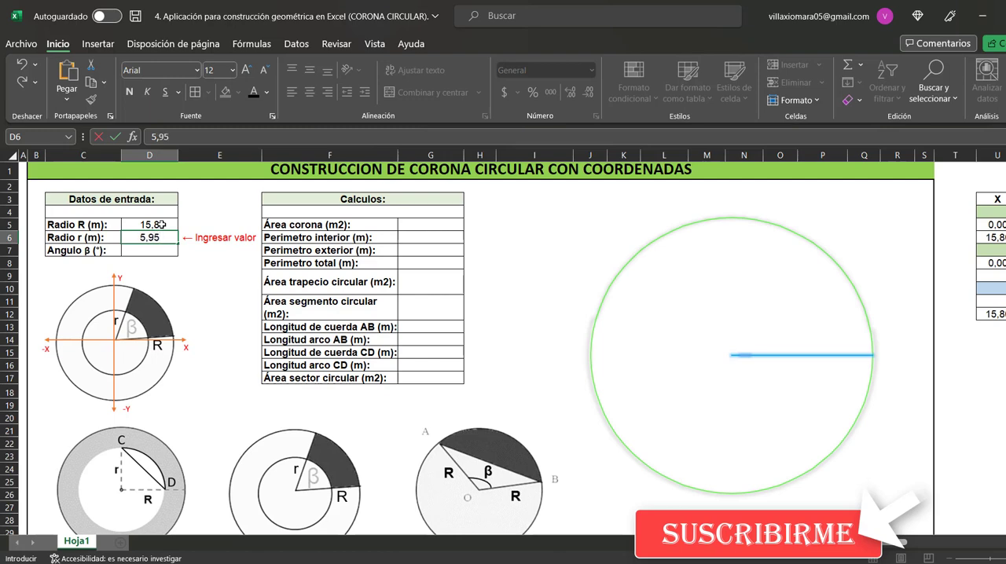
{"action": "key", "text": "Return"}
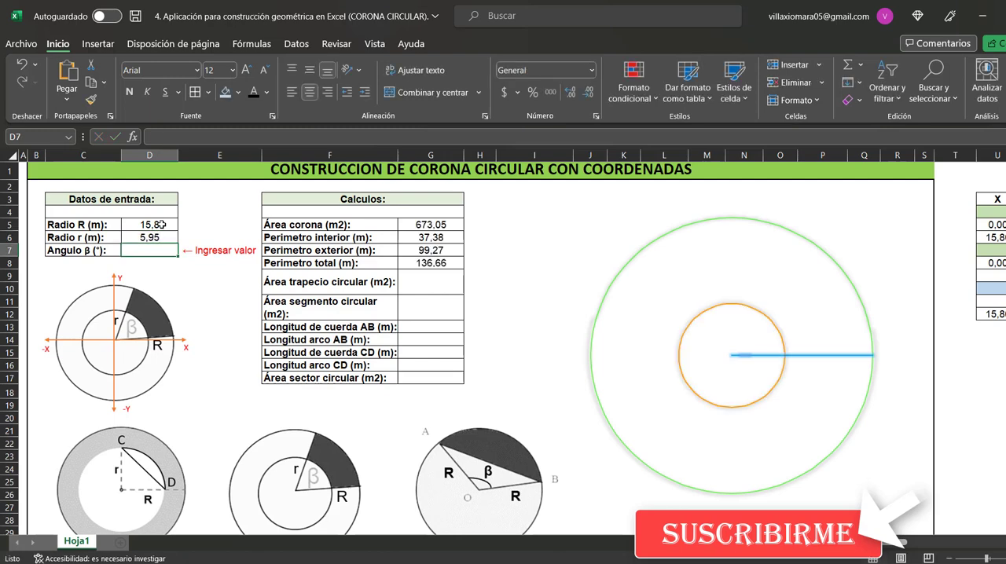
{"action": "type", "text": "30"}
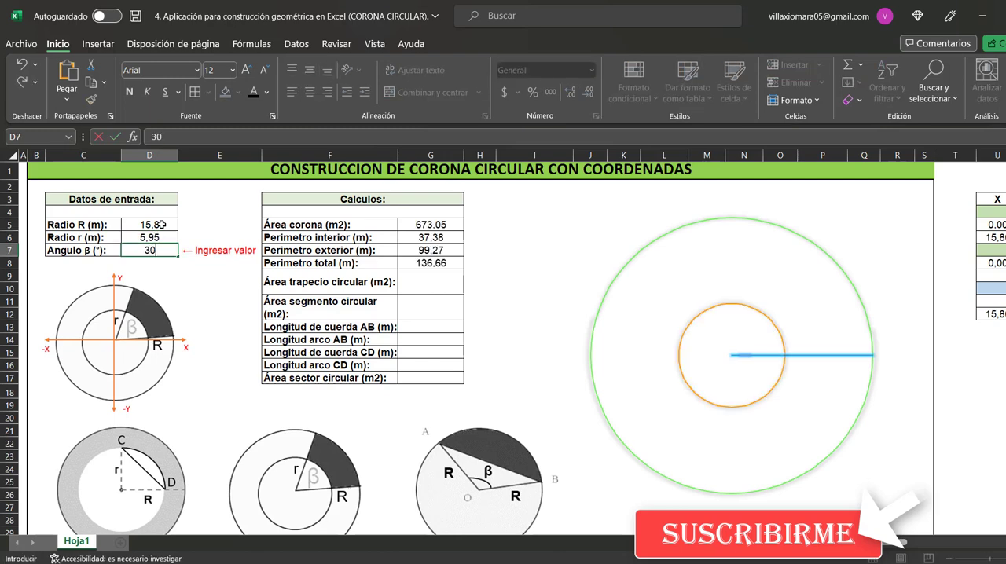
{"action": "left_click", "coordinate": [188, 224]}
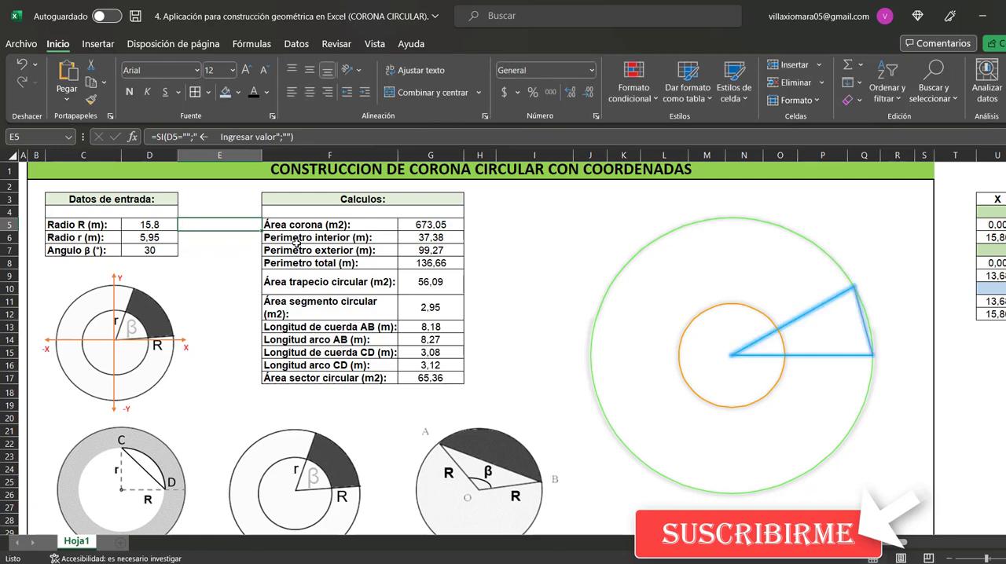
{"action": "left_click", "coordinate": [902, 318]}
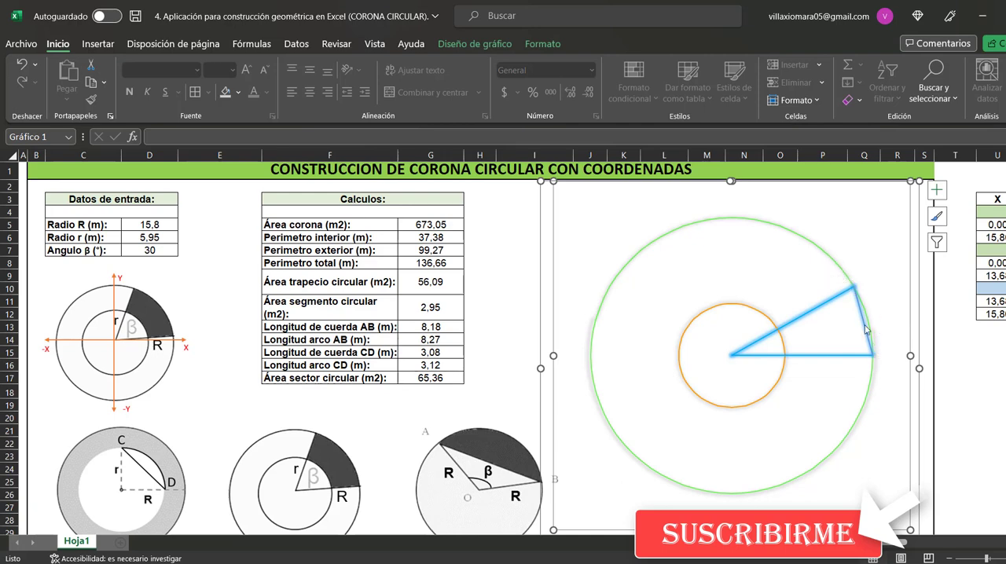
{"action": "left_click", "coordinate": [966, 445]}
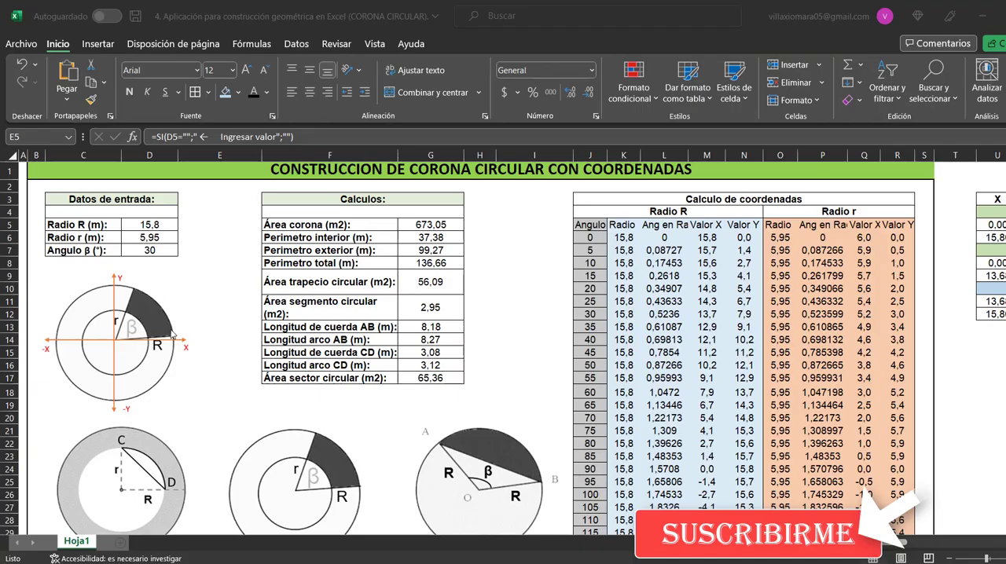
Examine the SI formula in E5 beside Radio R, checking its empty-cell test, the Ingresar valor text and the blank alternative
{"action": "left_click", "coordinate": [160, 234]}
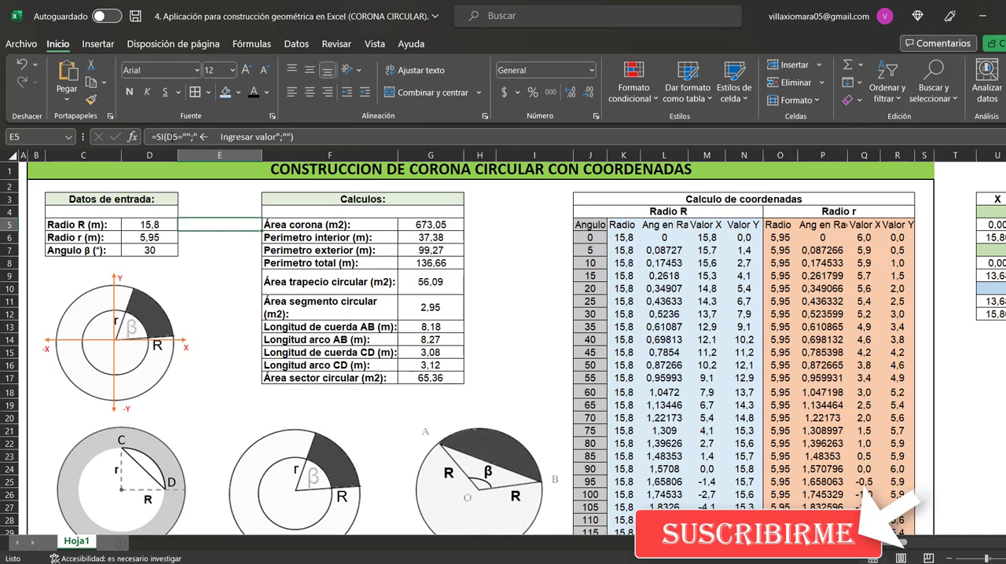
{"action": "left_click", "coordinate": [171, 137]}
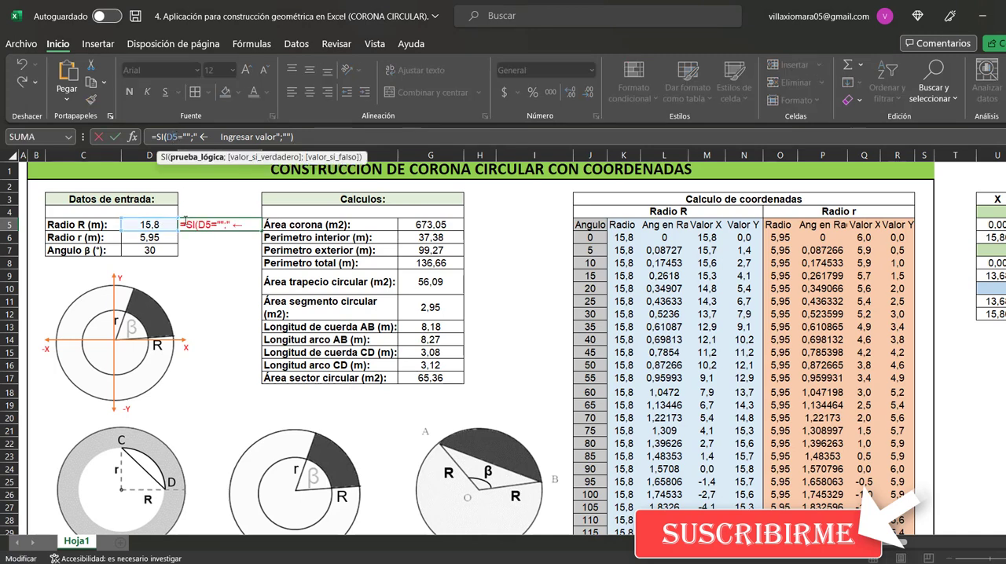
{"action": "double_click", "coordinate": [186, 136]}
{"action": "left_click_drag", "start_coordinate": [197, 136], "coordinate": [271, 135]}
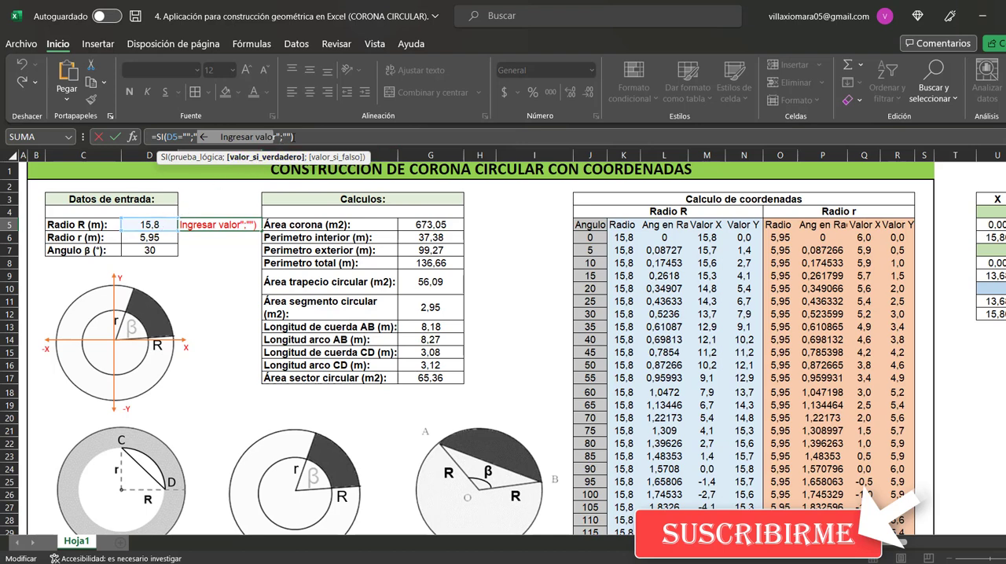
{"action": "left_click_drag", "start_coordinate": [283, 137], "coordinate": [296, 139]}
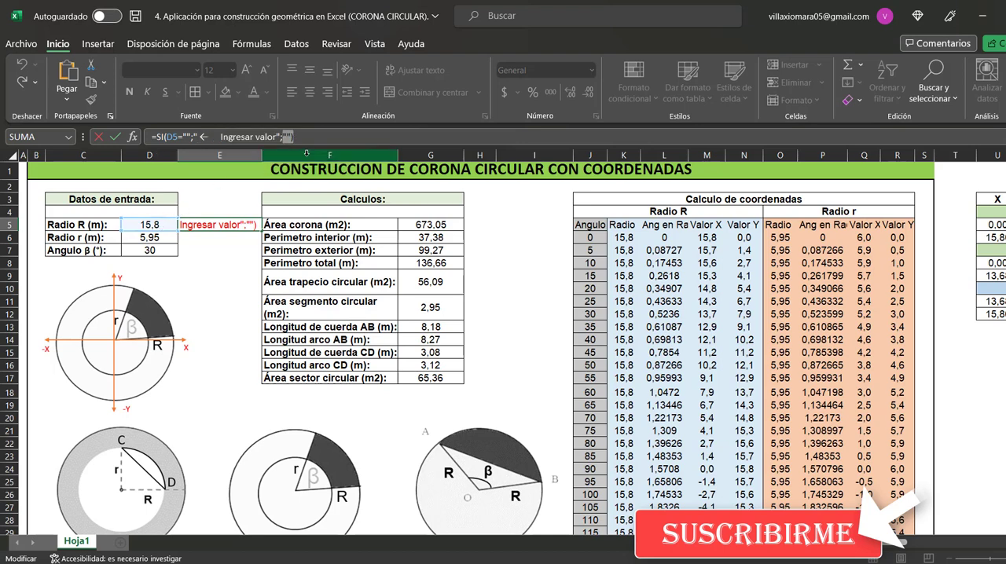
{"action": "key", "text": "ctrl+Return"}
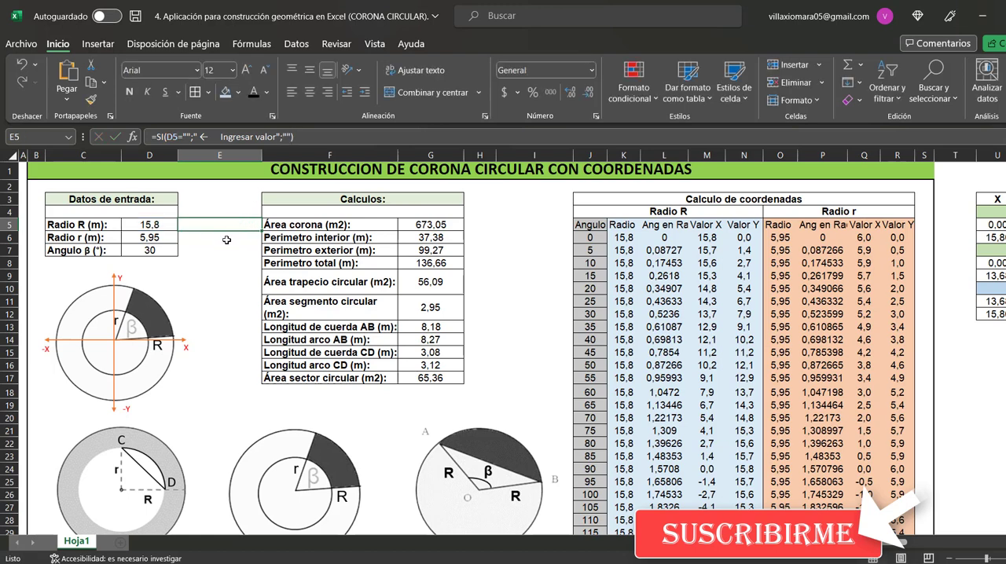
Examine the SI formula in E6 beside Radio r, including its Y test, the Ingresar valor text and the blank alternative
{"action": "left_click", "coordinate": [163, 239]}
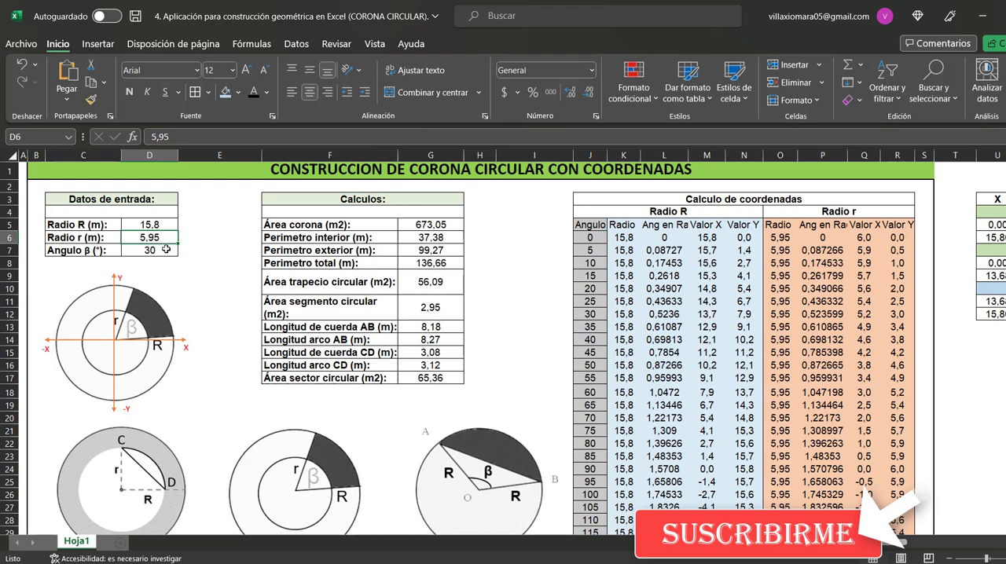
{"action": "left_click", "coordinate": [186, 240]}
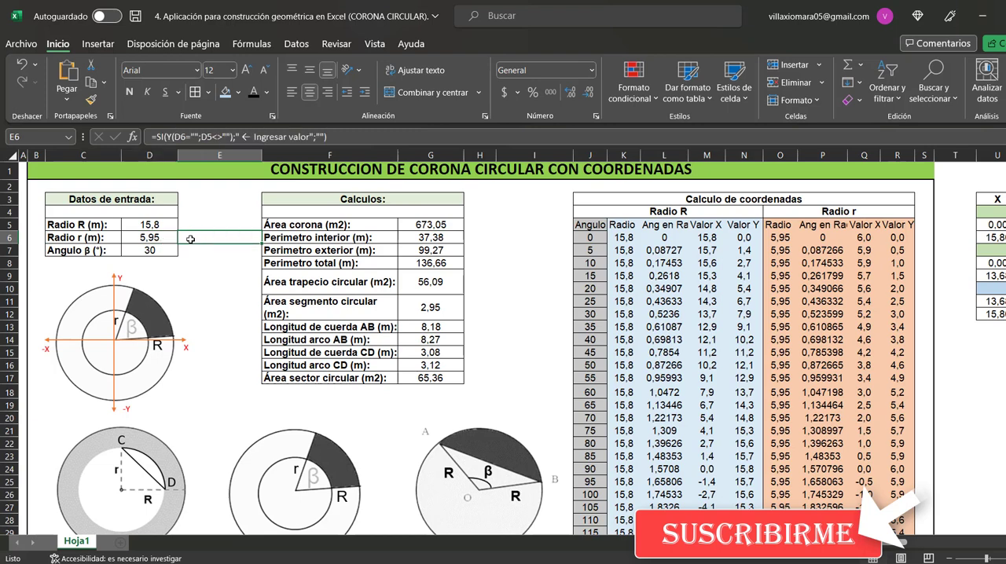
{"action": "left_click", "coordinate": [221, 141]}
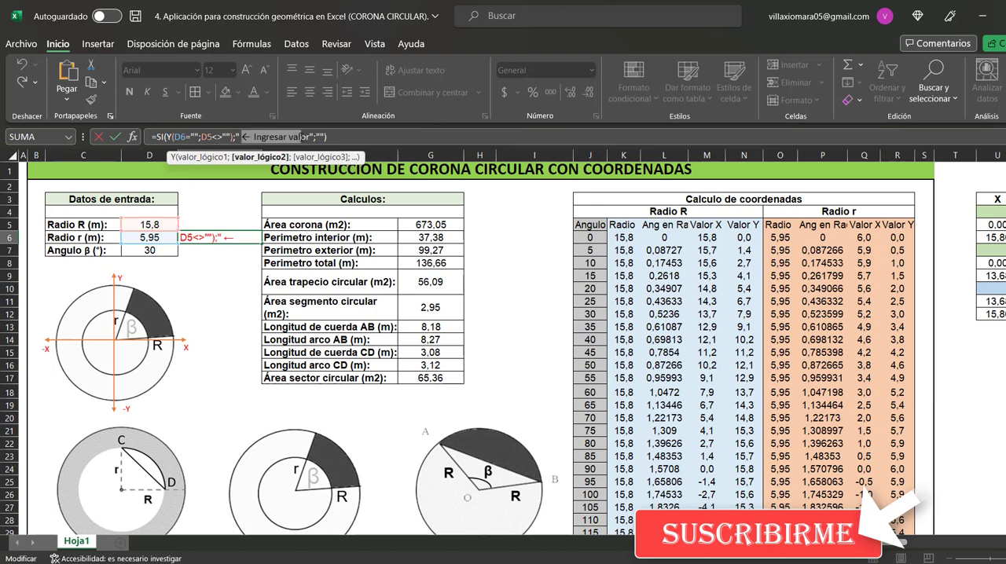
{"action": "left_click", "coordinate": [313, 136]}
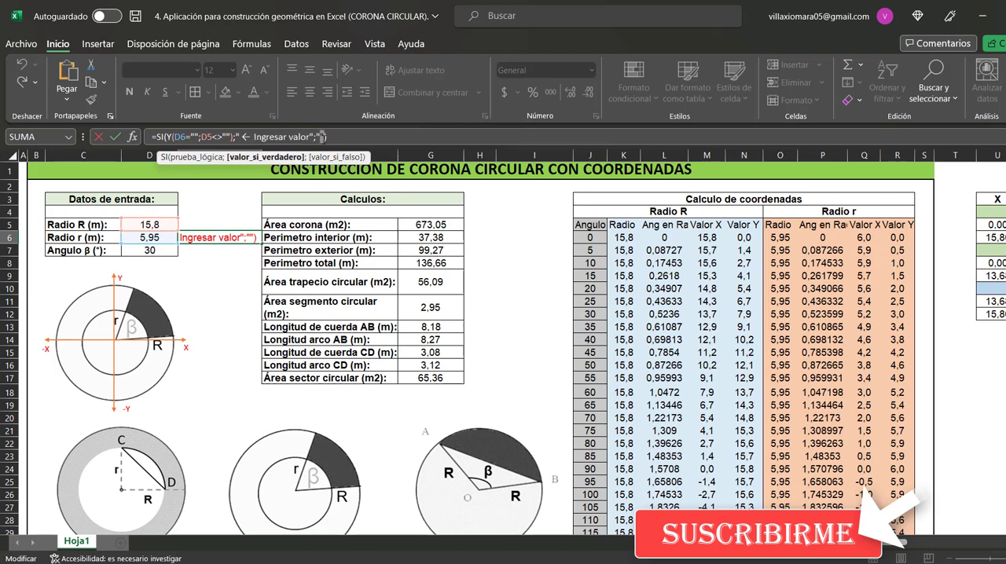
{"action": "left_click", "coordinate": [323, 137]}
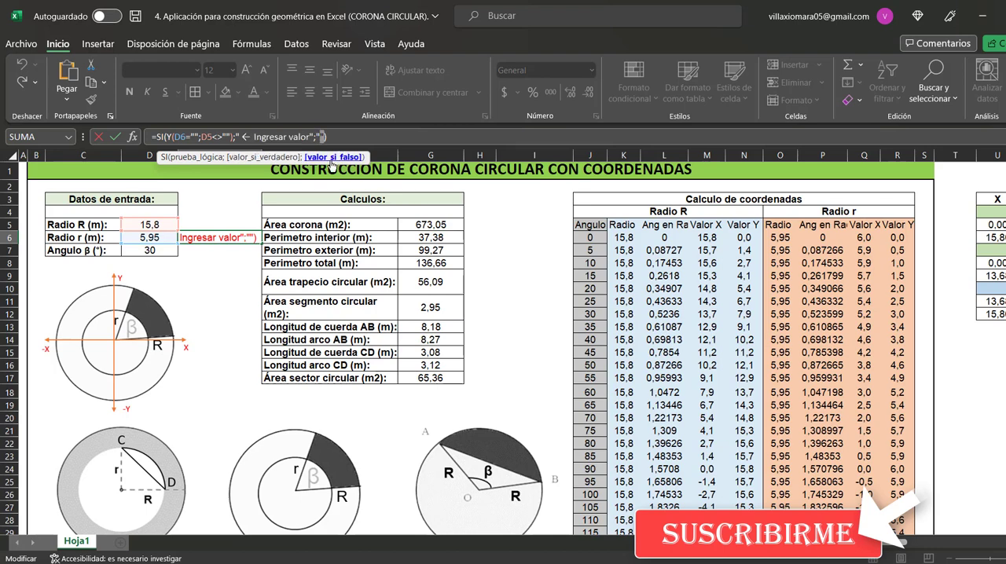
{"action": "key", "text": "Escape"}
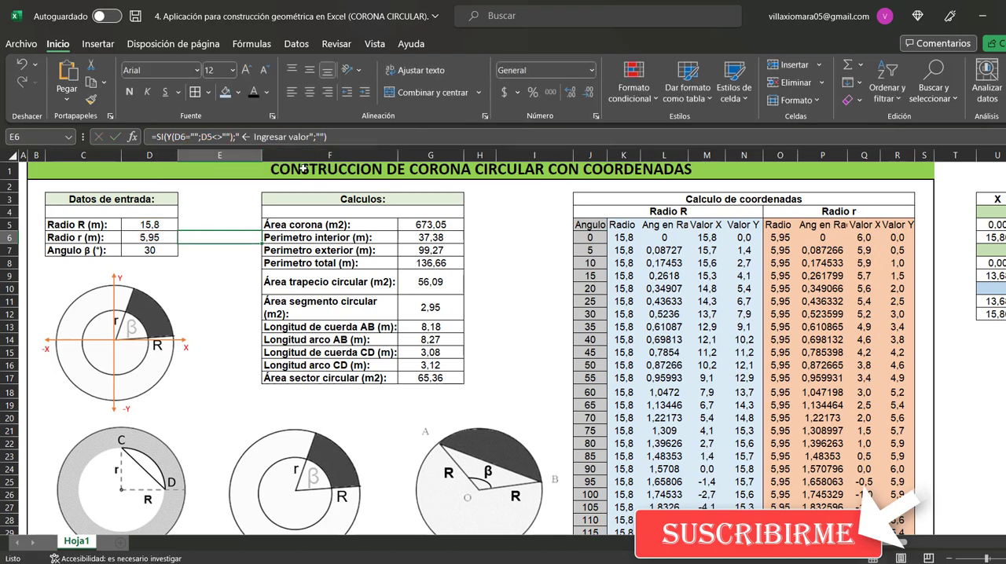
Examine the prompt formula in E7 beside Angulo β and its combined test
{"action": "left_click", "coordinate": [206, 250]}
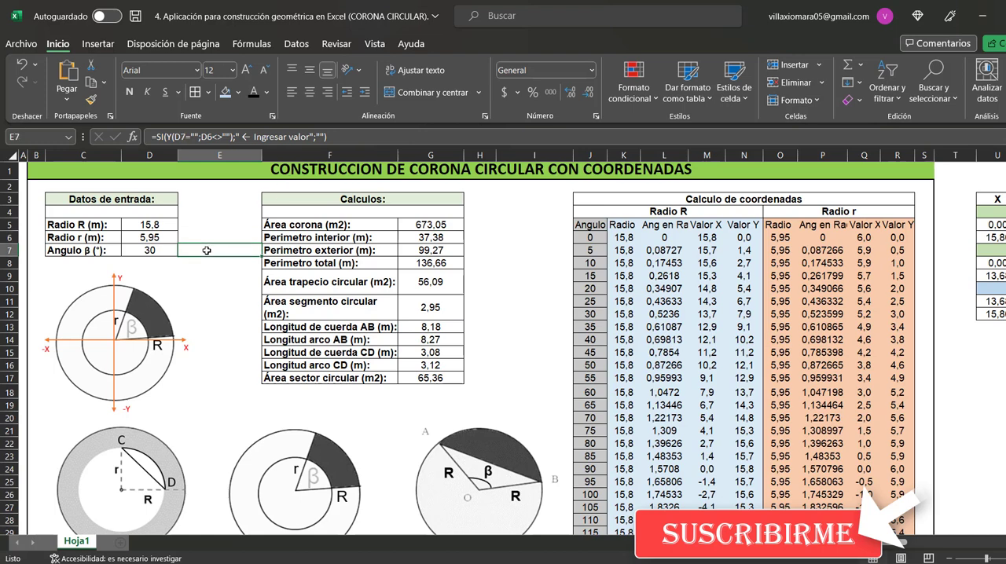
{"action": "left_click", "coordinate": [234, 143]}
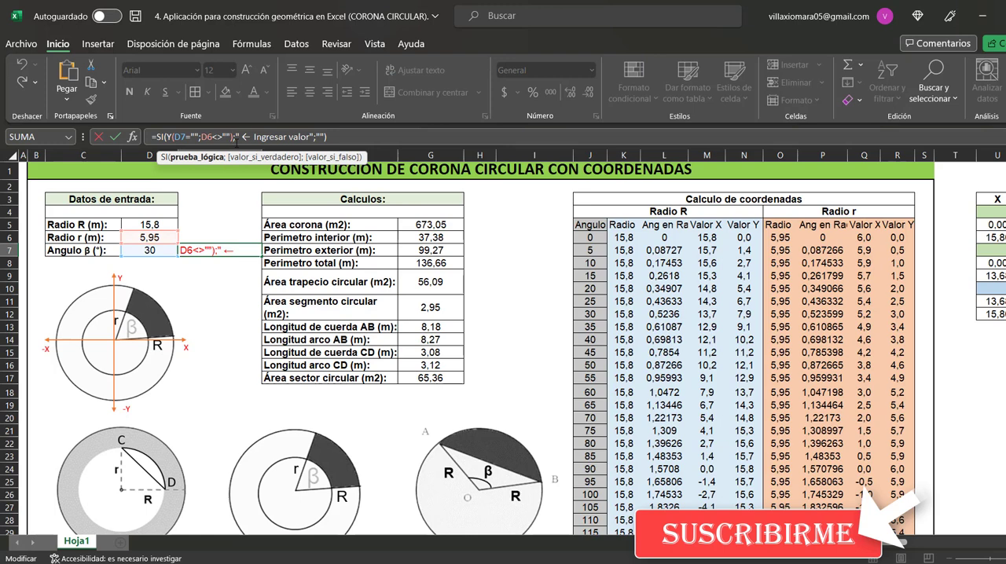
{"action": "key", "text": "Escape"}
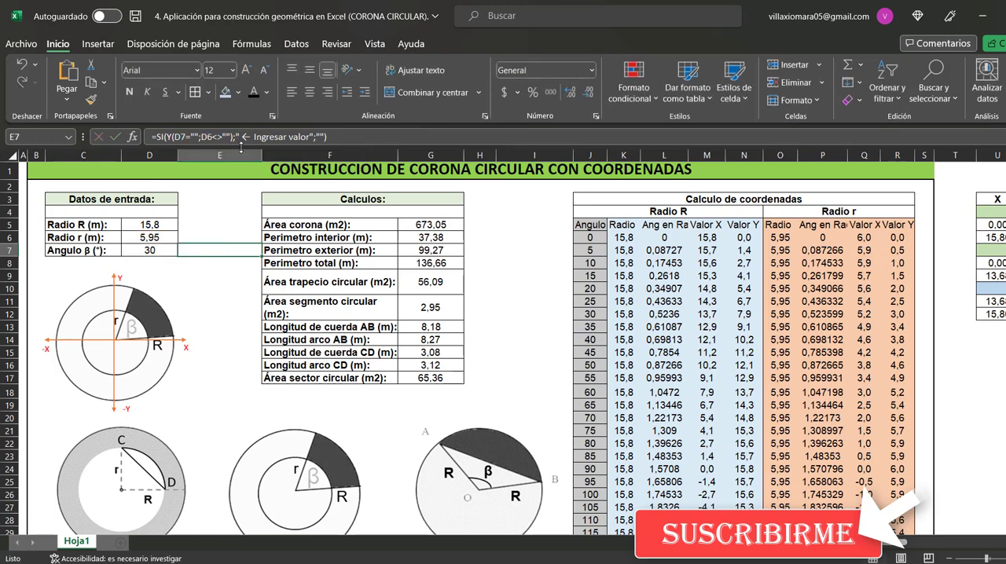
Review the formulas for Área corona and the interior, exterior and total perimeters in G5:G8
{"action": "left_click", "coordinate": [431, 225]}
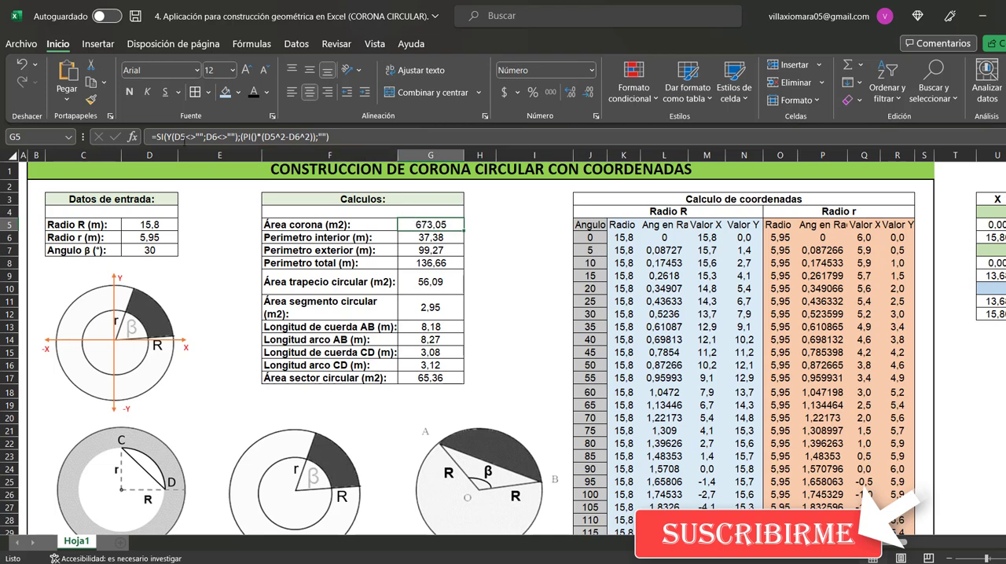
{"action": "left_click", "coordinate": [184, 138]}
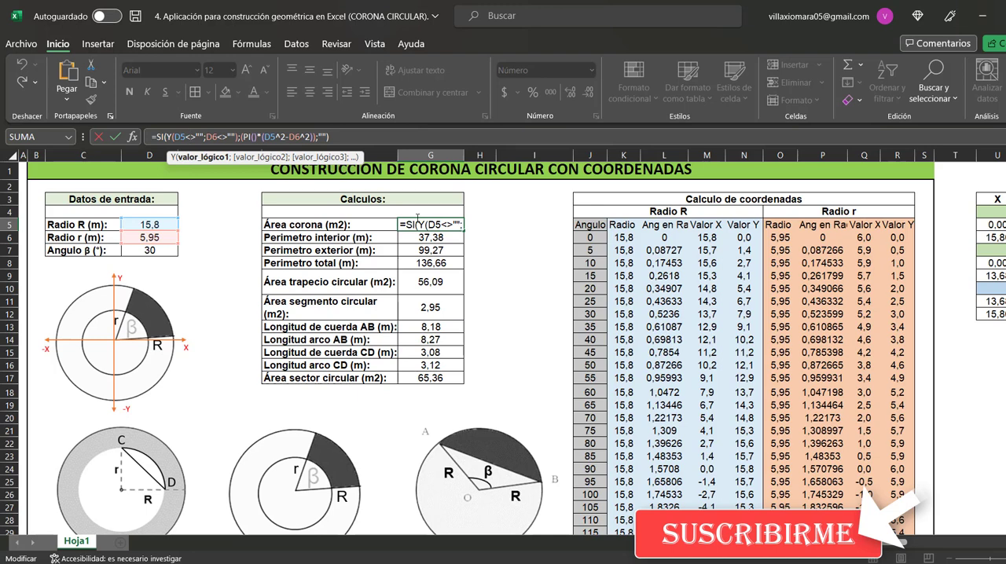
{"action": "key", "text": "ctrl+Return"}
{"action": "left_click", "coordinate": [433, 239]}
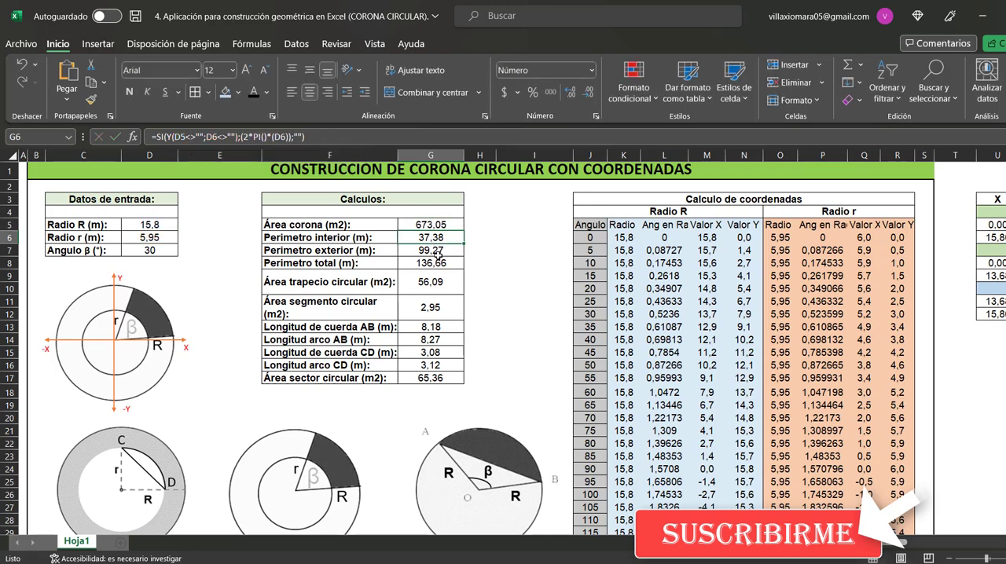
{"action": "left_click", "coordinate": [436, 250]}
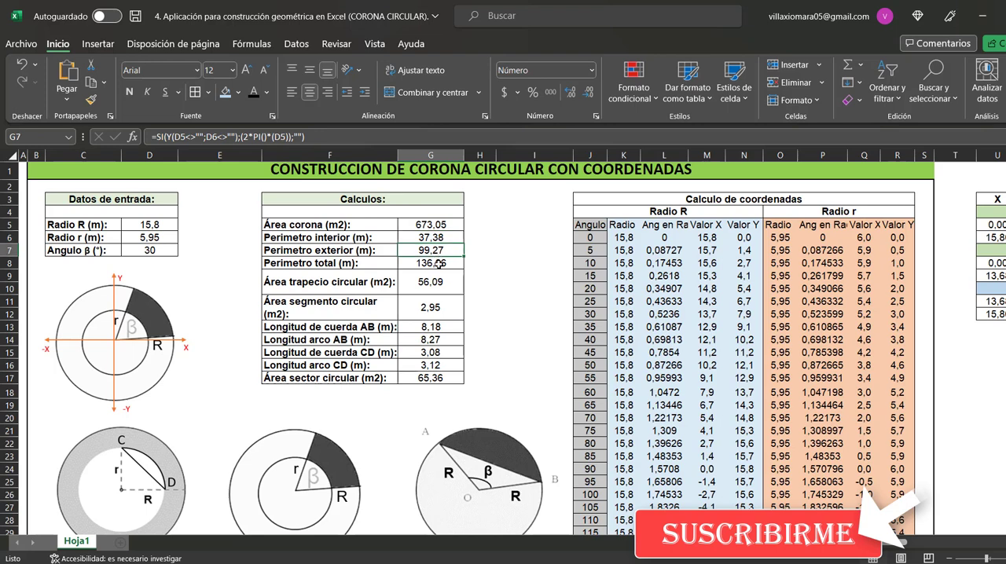
{"action": "left_click", "coordinate": [438, 264]}
Examine the Área trapecio circular formula in G9, focusing on its D7 non-empty condition and blank alternative
{"action": "left_click", "coordinate": [440, 277]}
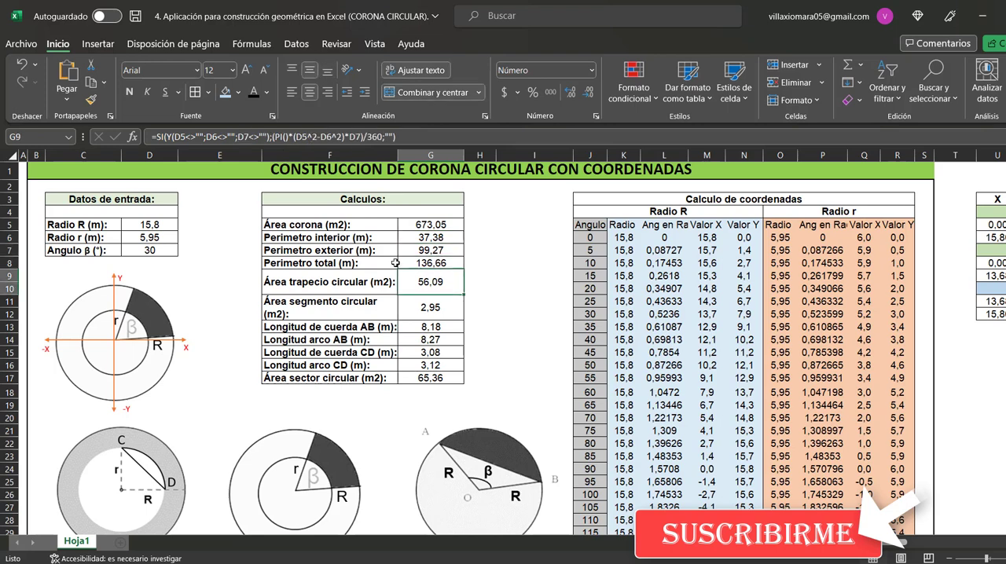
{"action": "left_click", "coordinate": [253, 136]}
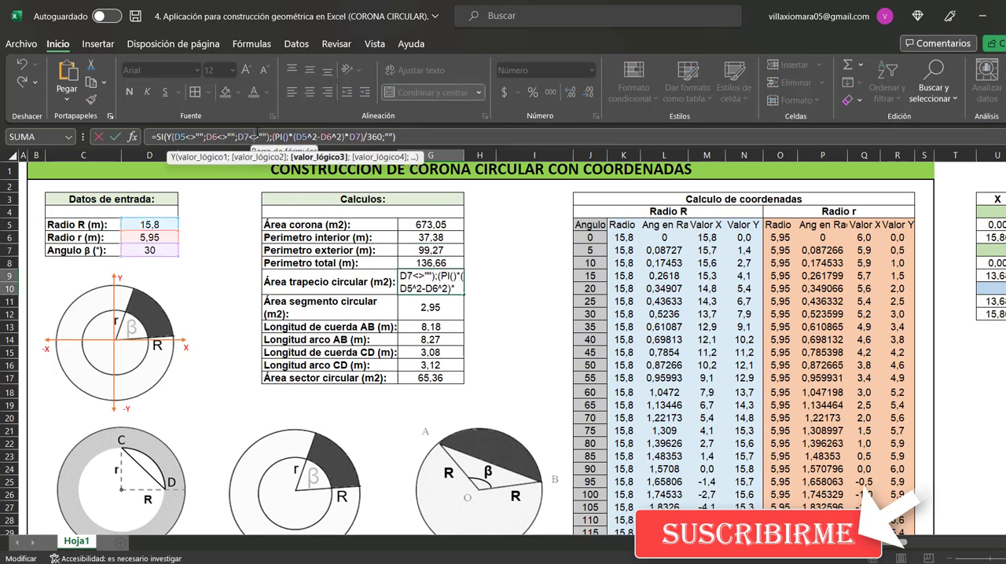
{"action": "double_click", "coordinate": [244, 136]}
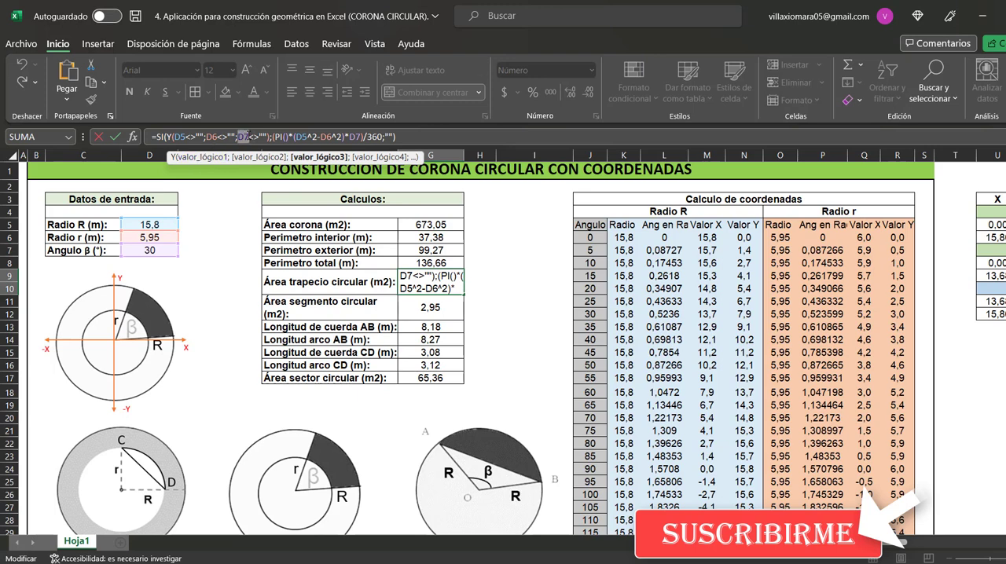
{"action": "left_click_drag", "start_coordinate": [249, 135], "coordinate": [262, 135]}
{"action": "left_click", "coordinate": [390, 137]}
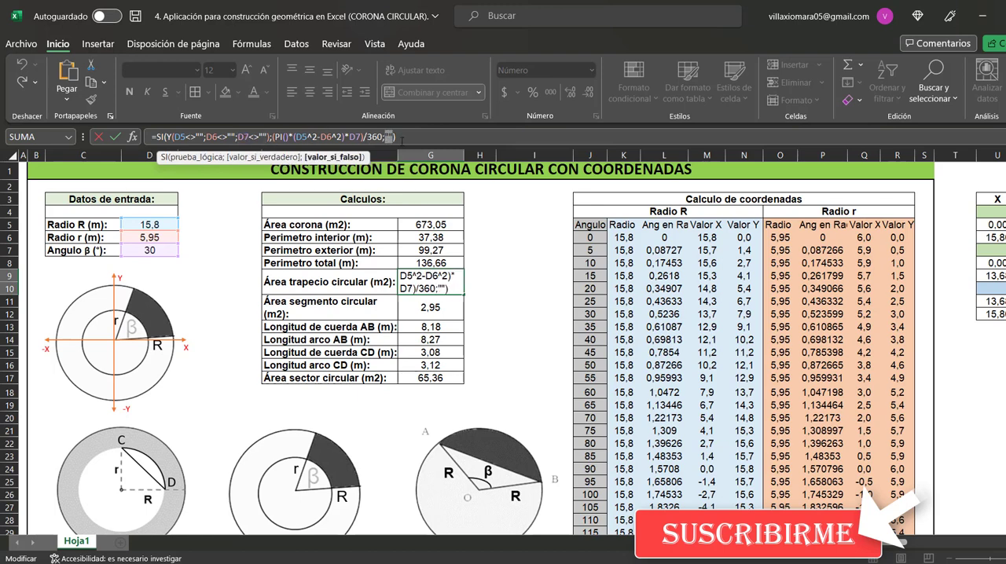
{"action": "key", "text": "Return"}
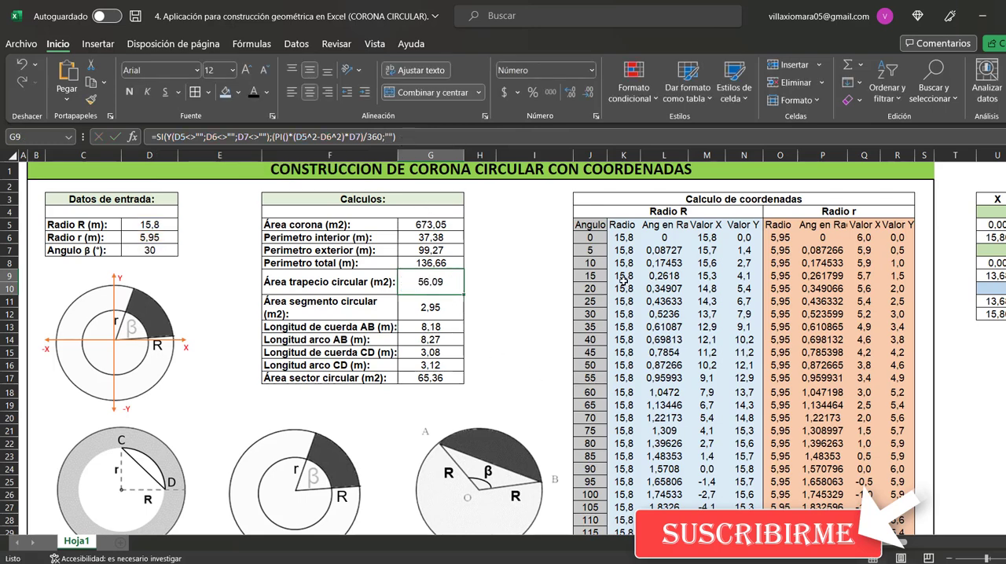
Check the Radio and Valor X formulas in the first row of the Radio R coordinates, plus the Radio r heading
{"action": "left_click", "coordinate": [630, 236]}
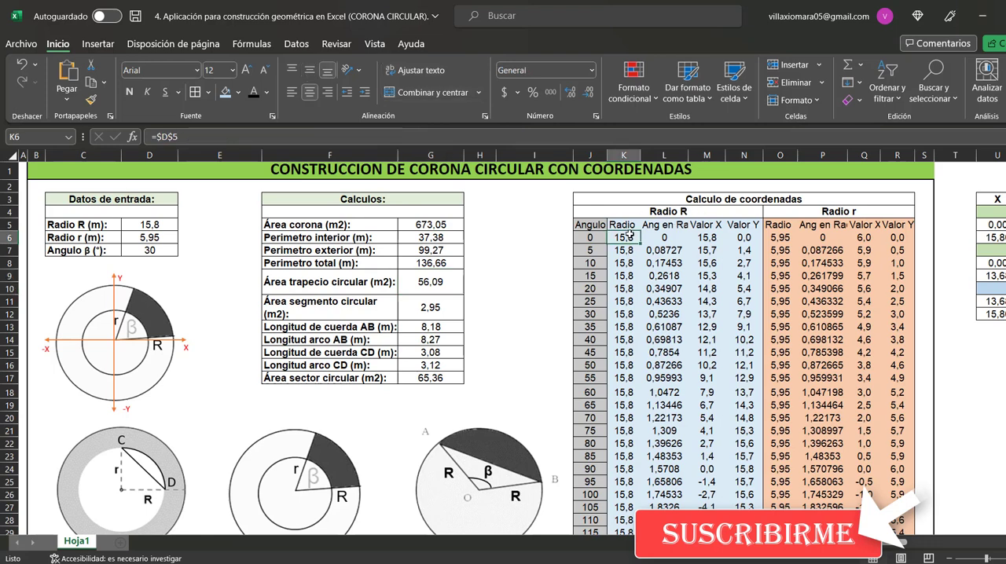
{"action": "left_click", "coordinate": [708, 237]}
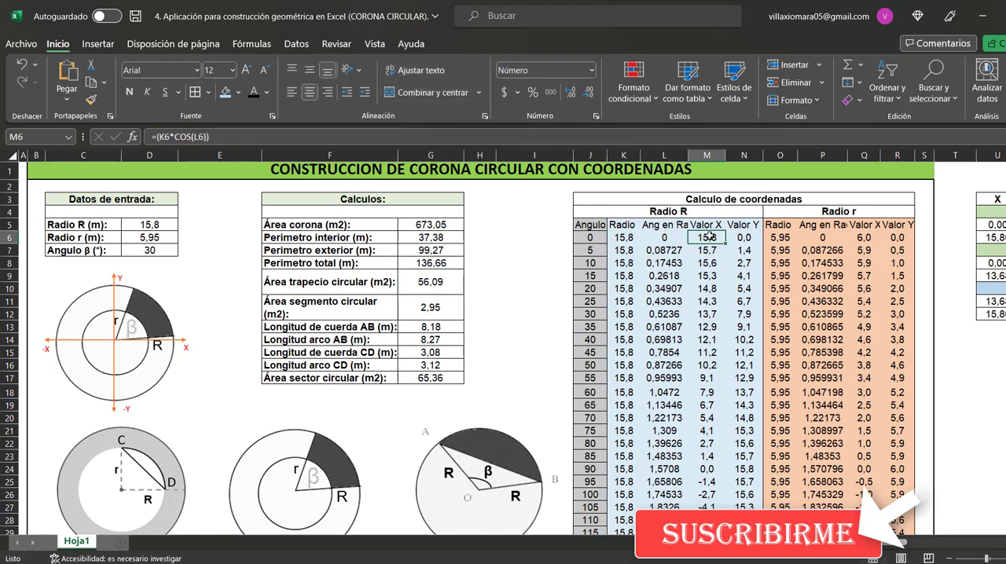
{"action": "left_click", "coordinate": [865, 213]}
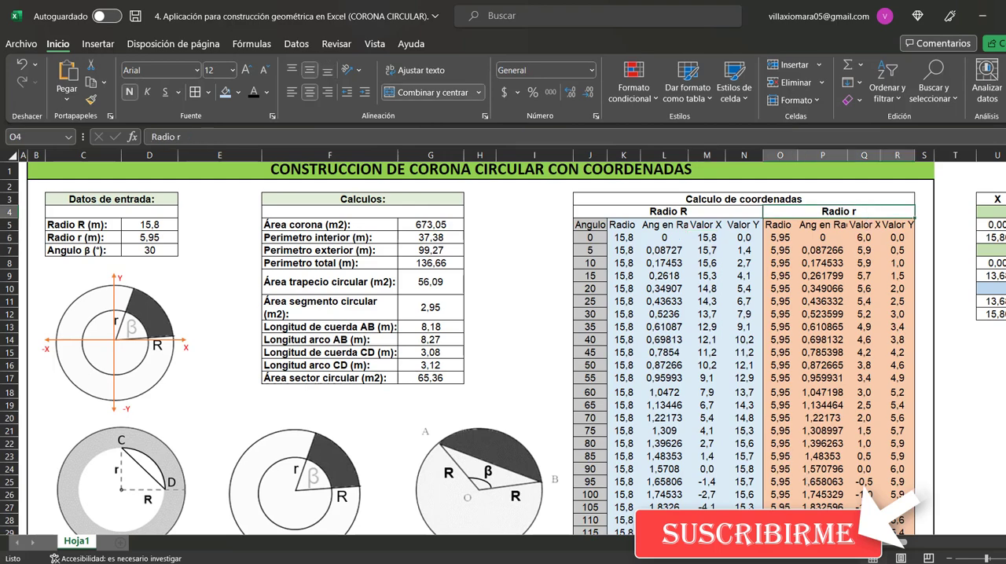
Examine the R inicial X formula in U6, tracing its condition and true value to Radio R and checking the blank alternative
{"action": "scroll", "coordinate": [503, 346], "scroll_direction": "right", "scroll_amount": 5}
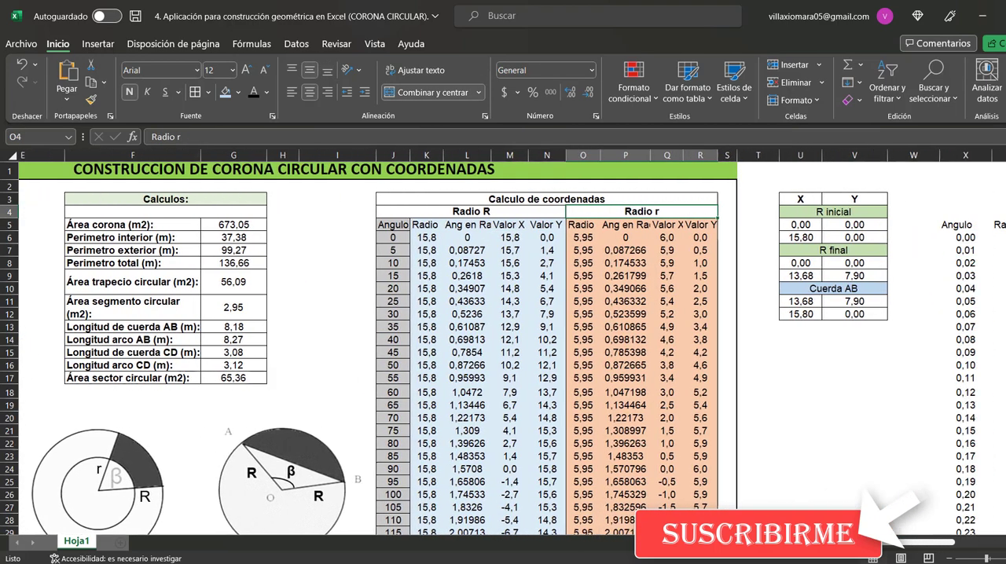
{"action": "scroll", "coordinate": [887, 542], "scroll_direction": "right", "scroll_amount": 2}
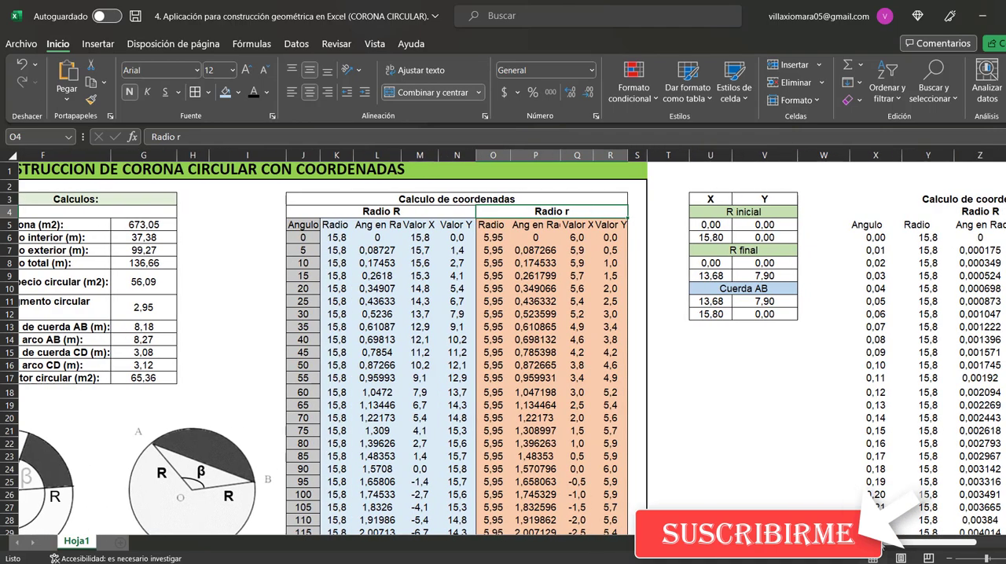
{"action": "scroll", "coordinate": [888, 547], "scroll_direction": "right", "scroll_amount": 2}
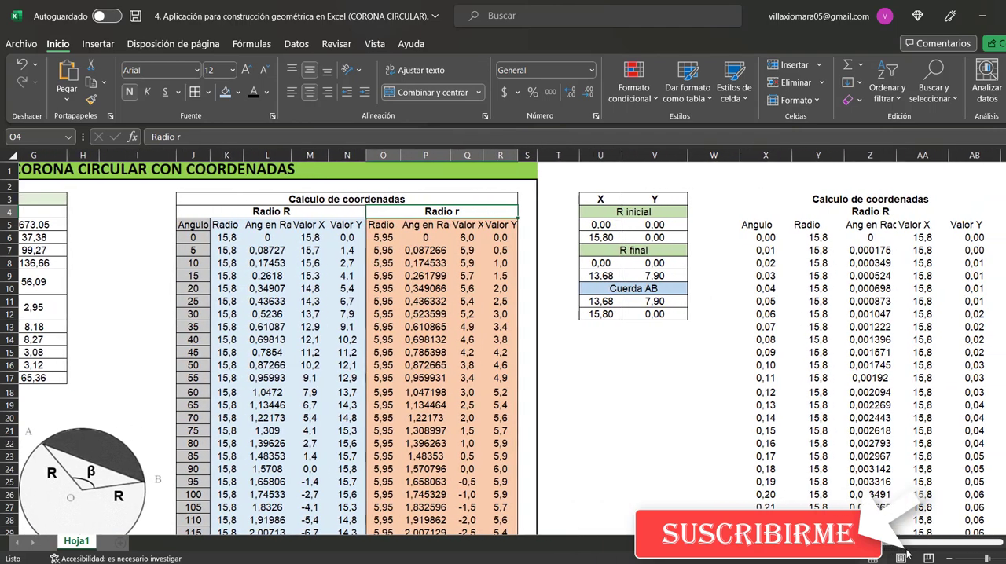
{"action": "scroll", "coordinate": [909, 554], "scroll_direction": "right", "scroll_amount": 1}
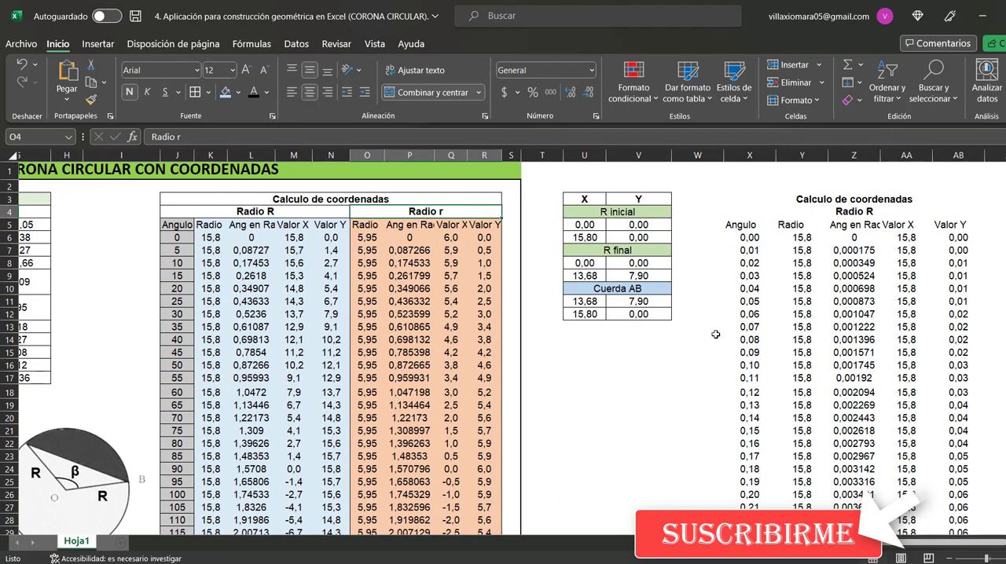
{"action": "left_click", "coordinate": [591, 235]}
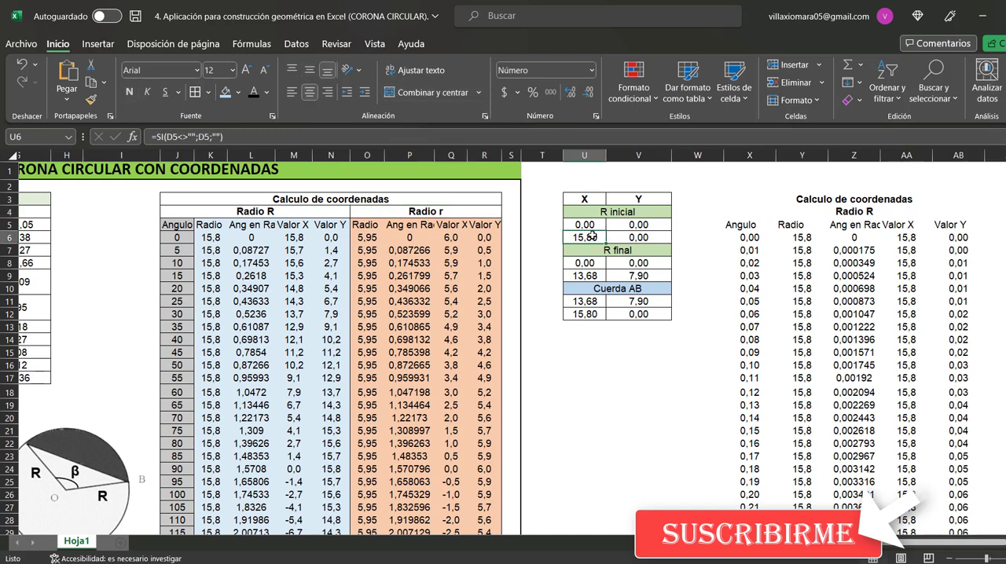
{"action": "left_click", "coordinate": [178, 137]}
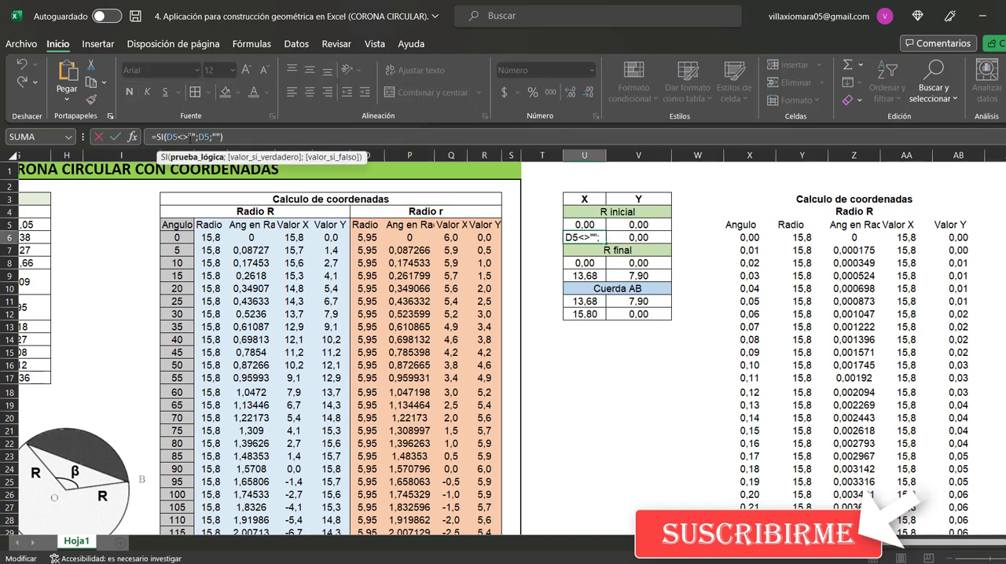
{"action": "left_click_drag", "start_coordinate": [189, 138], "coordinate": [166, 138]}
{"action": "left_click_drag", "start_coordinate": [888, 542], "coordinate": [792, 542]}
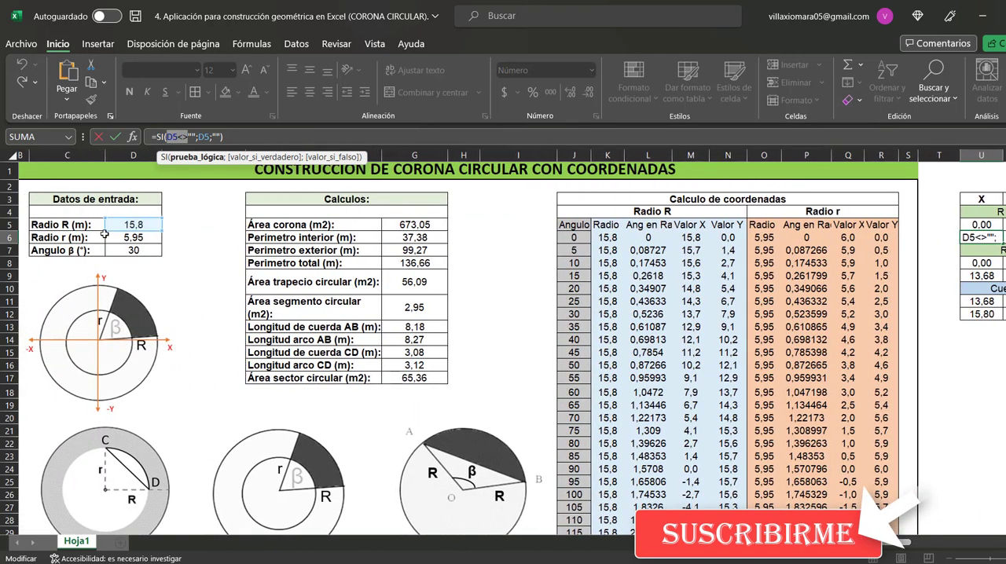
{"action": "double_click", "coordinate": [202, 138]}
{"action": "left_click_drag", "start_coordinate": [213, 137], "coordinate": [221, 137]}
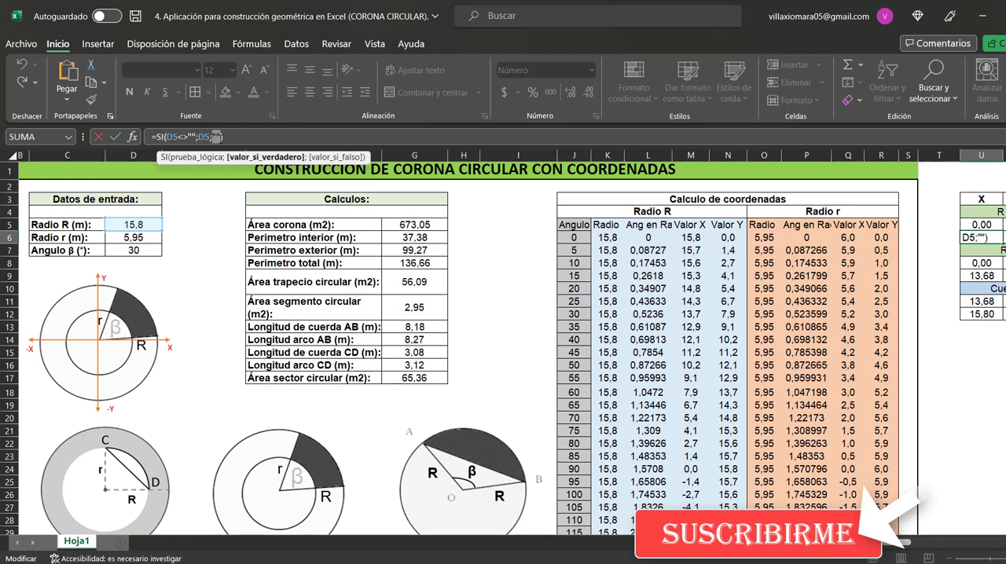
{"action": "key", "text": "Escape"}
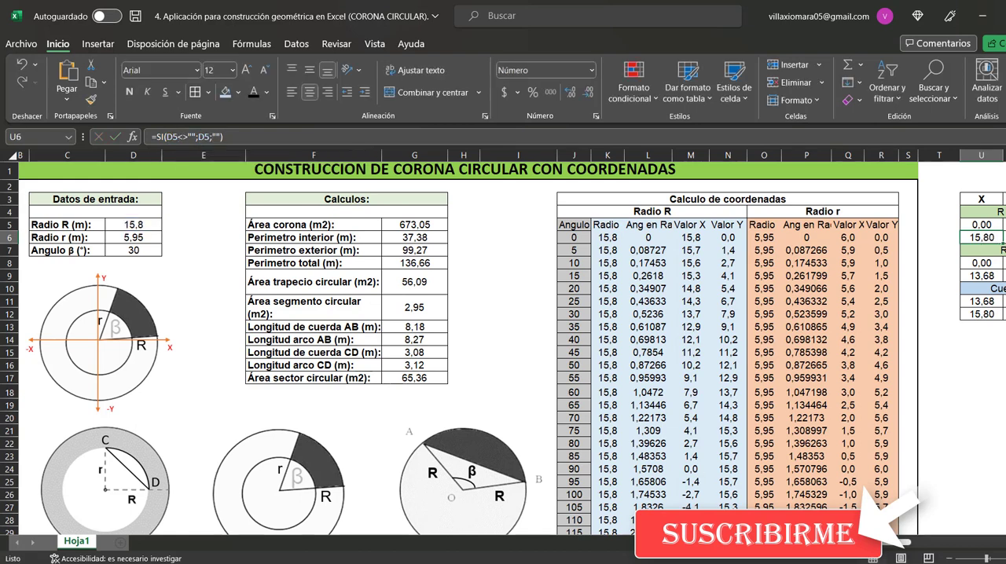
Review the Y coordinate formulas of R inicial and R final in V5, V6, V8 and V9
{"action": "left_click_drag", "start_coordinate": [833, 542], "coordinate": [881, 542]}
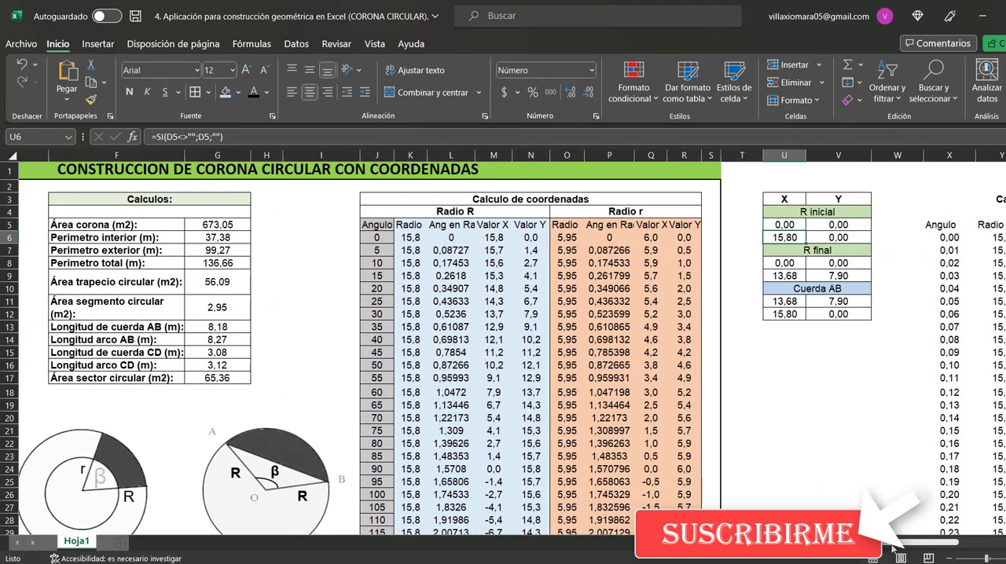
{"action": "left_click", "coordinate": [838, 238]}
{"action": "left_click", "coordinate": [837, 226]}
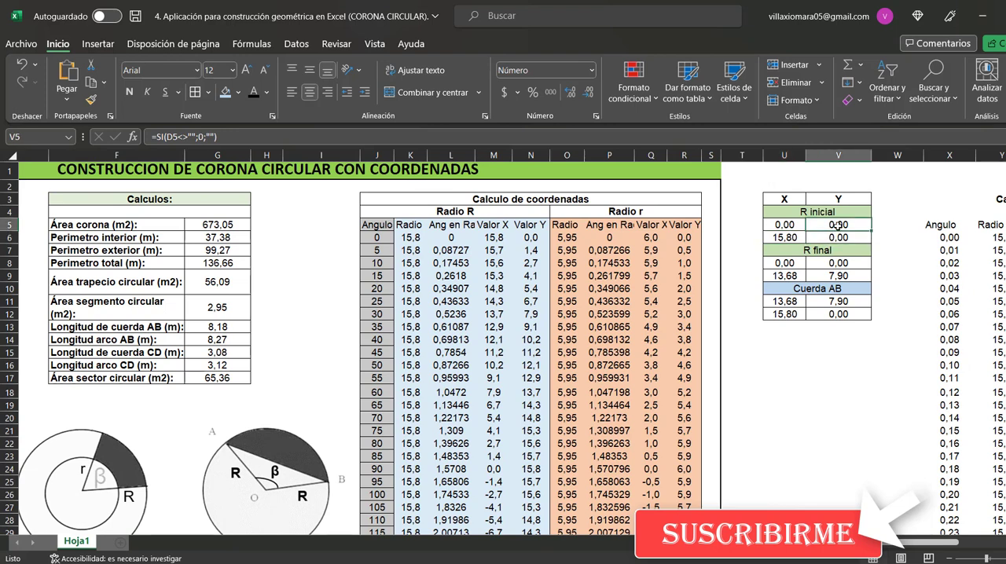
{"action": "left_click", "coordinate": [841, 263]}
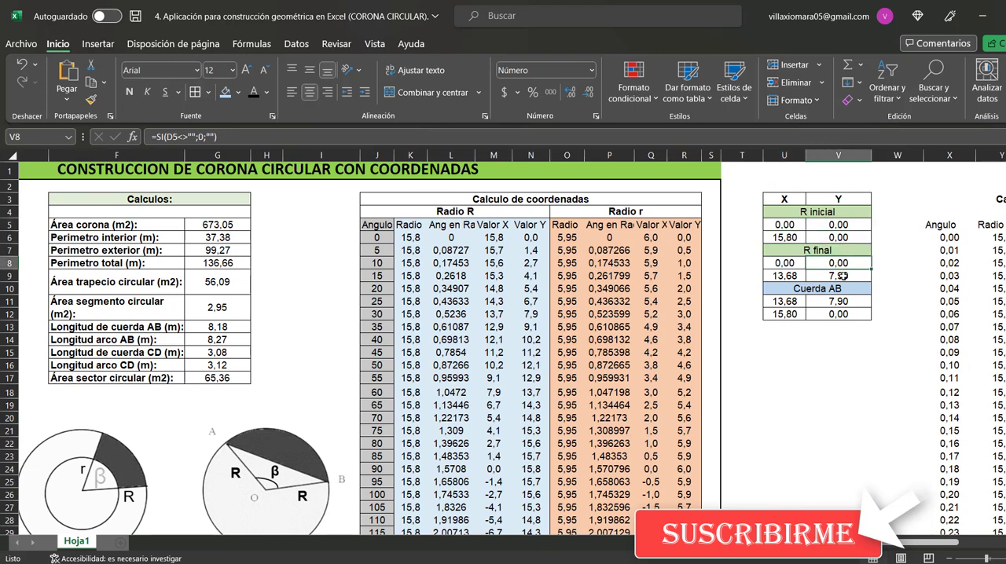
{"action": "left_click", "coordinate": [841, 276]}
Examine the R final X formula in U9, tracing its non-empty condition to the Angulo β input in D7
{"action": "left_click", "coordinate": [791, 275]}
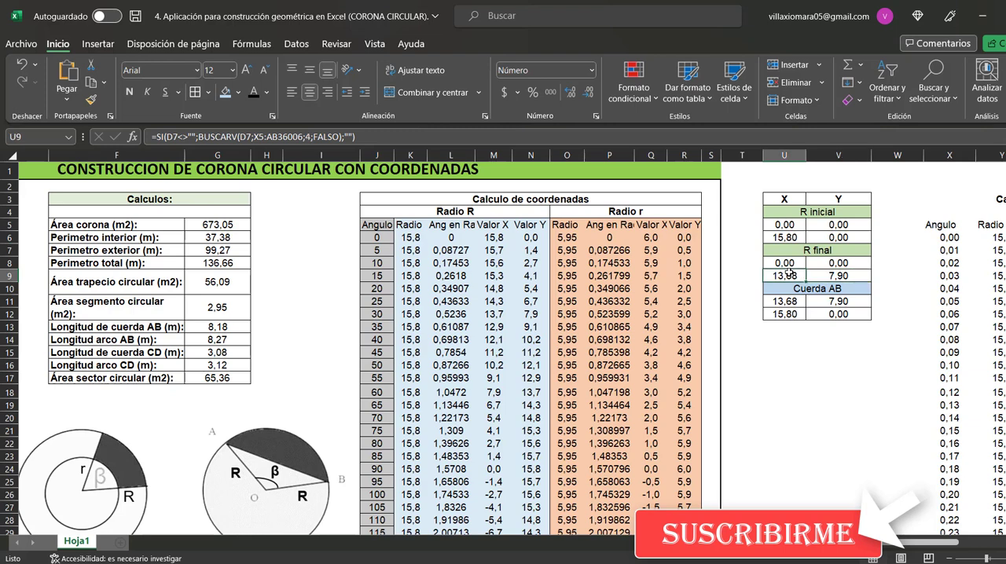
{"action": "double_click", "coordinate": [791, 274]}
{"action": "left_click", "coordinate": [167, 136]}
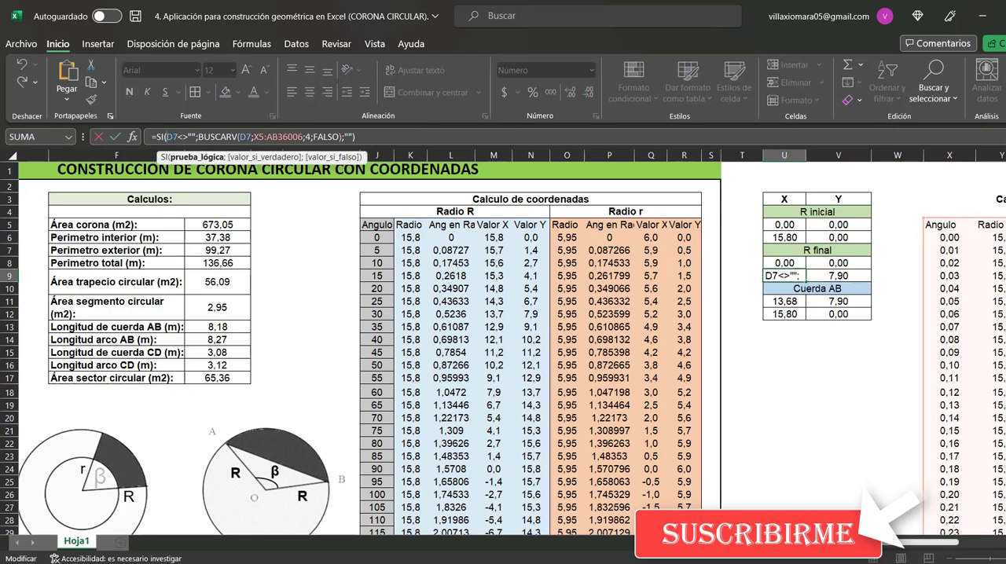
{"action": "scroll", "coordinate": [511, 346], "scroll_direction": "left", "scroll_amount": 3}
{"action": "scroll", "coordinate": [358, 335], "scroll_direction": "left", "scroll_amount": 1}
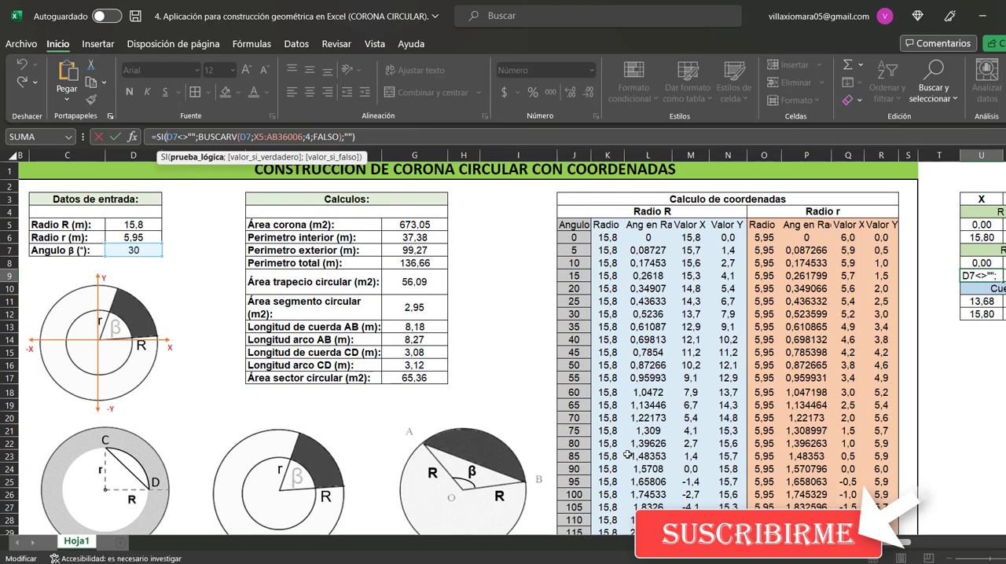
{"action": "scroll", "coordinate": [900, 550], "scroll_direction": "right", "scroll_amount": 10}
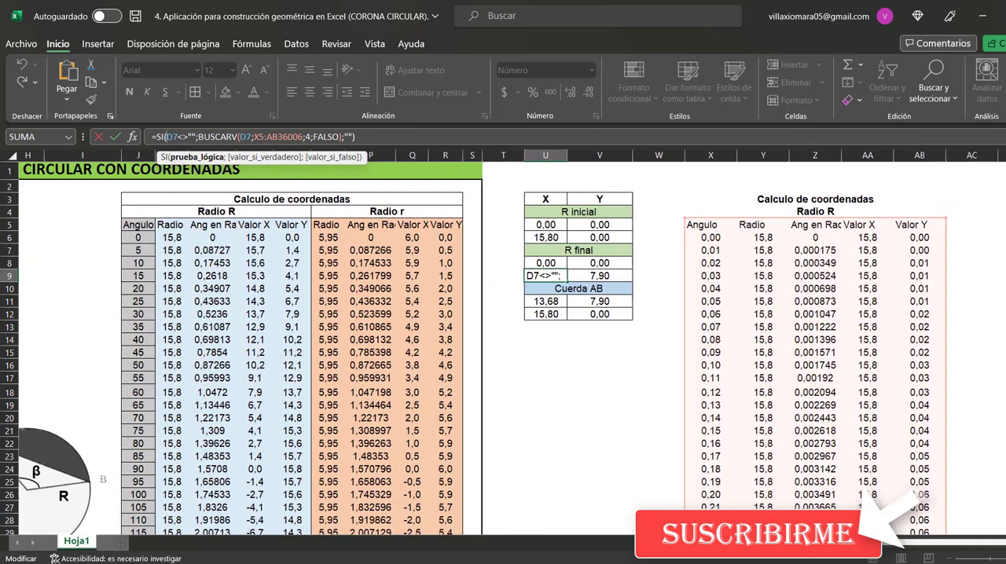
Inspect the BUSCARV arguments in U9: lookup value D7, table X5:AB36006, column index 4 and FALSO
{"action": "double_click", "coordinate": [246, 137]}
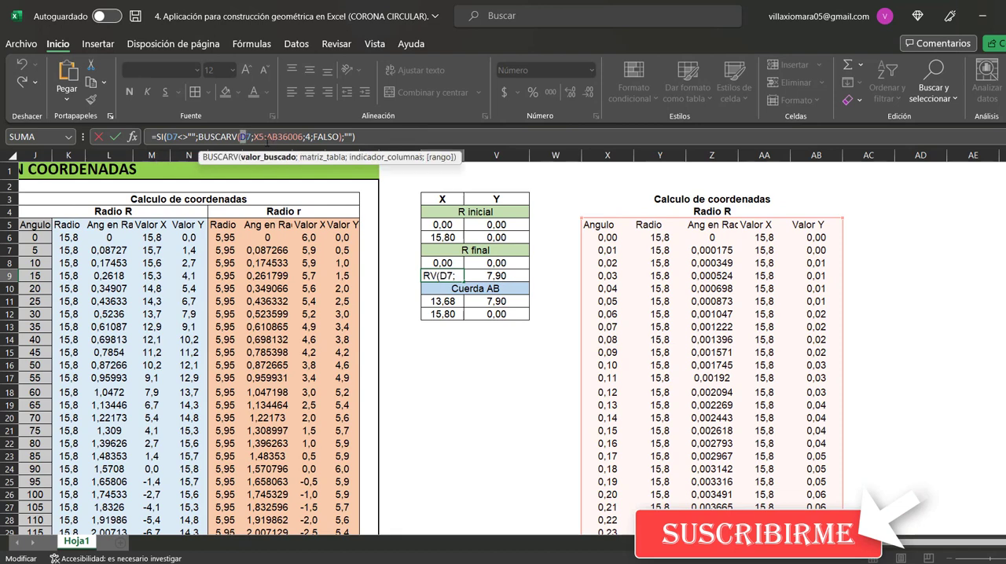
{"action": "left_click_drag", "start_coordinate": [257, 136], "coordinate": [302, 137]}
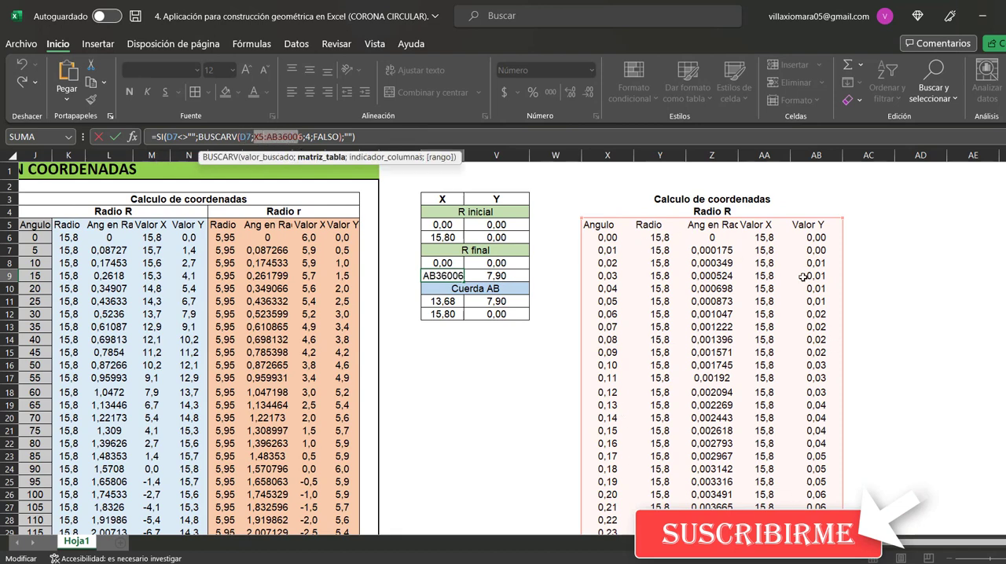
{"action": "left_click", "coordinate": [306, 138]}
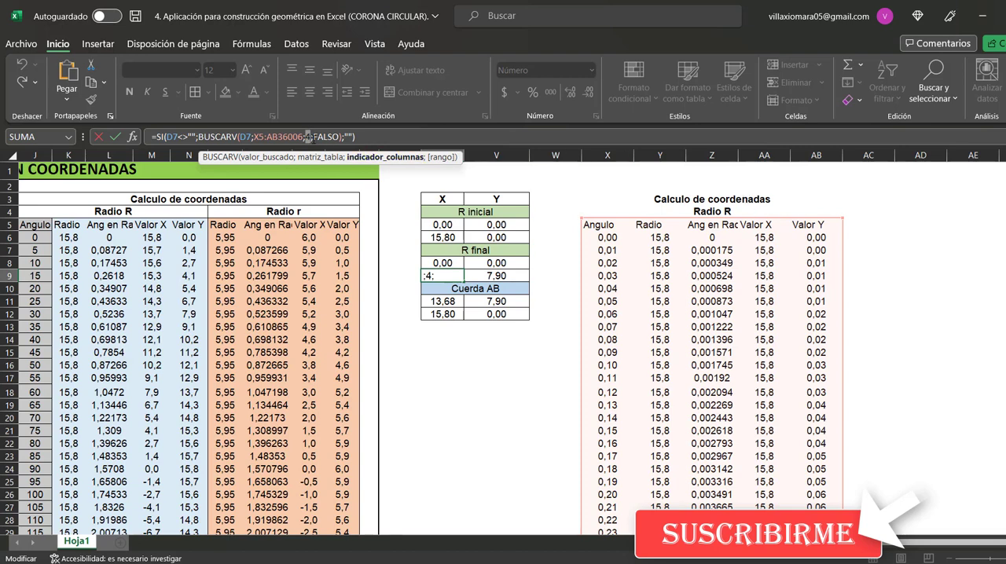
{"action": "double_click", "coordinate": [327, 137]}
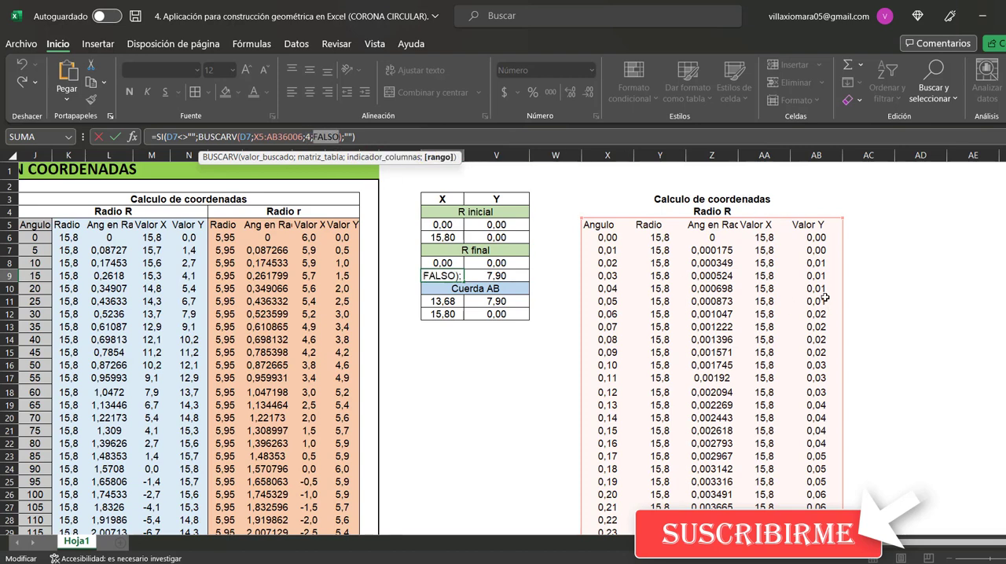
{"action": "key", "text": "Return"}
{"action": "left_click", "coordinate": [452, 275]}
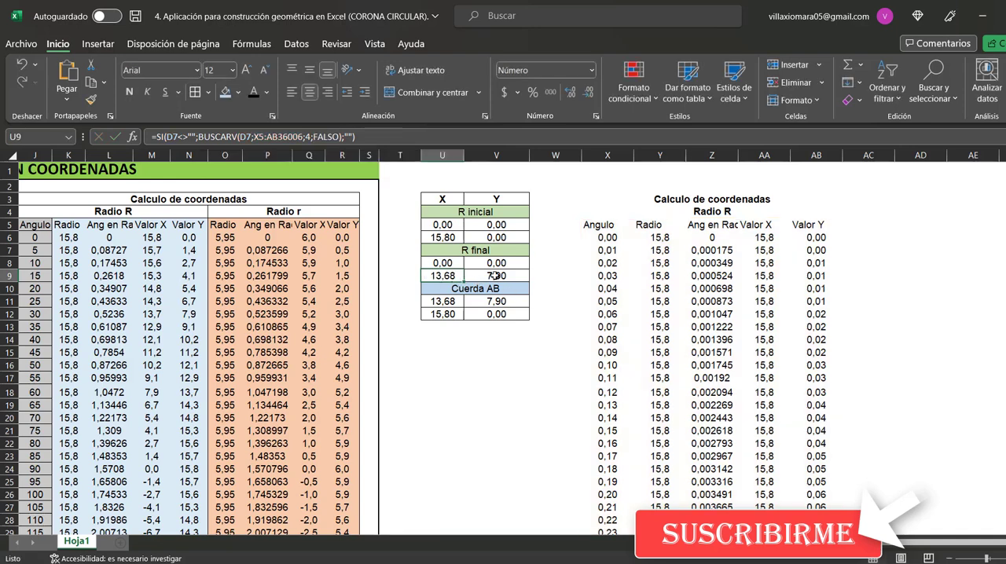
Check the R final Y formula in V9, focusing on its BUSCARV column index 5 for Valor Y
{"action": "left_click", "coordinate": [494, 276]}
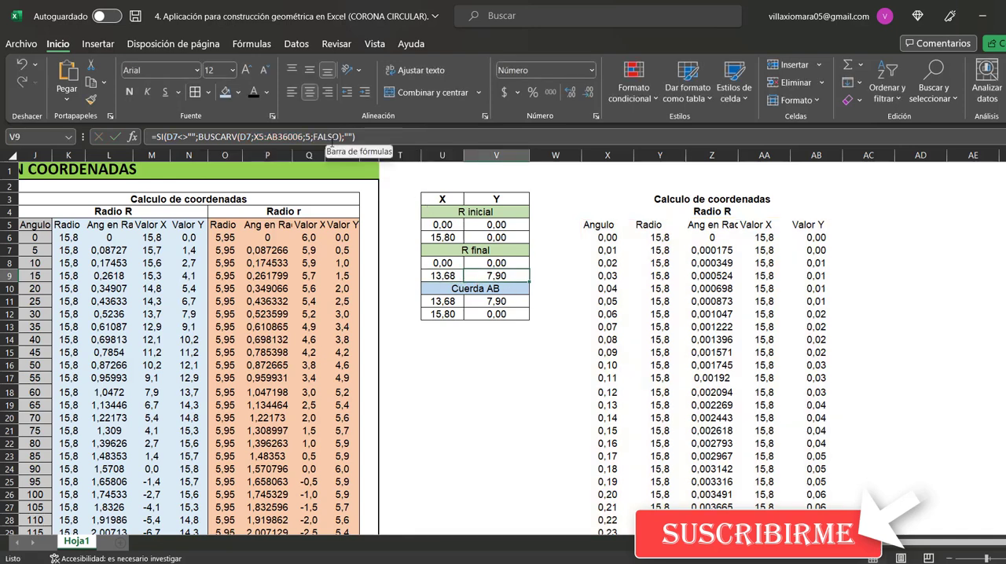
{"action": "left_click", "coordinate": [331, 137]}
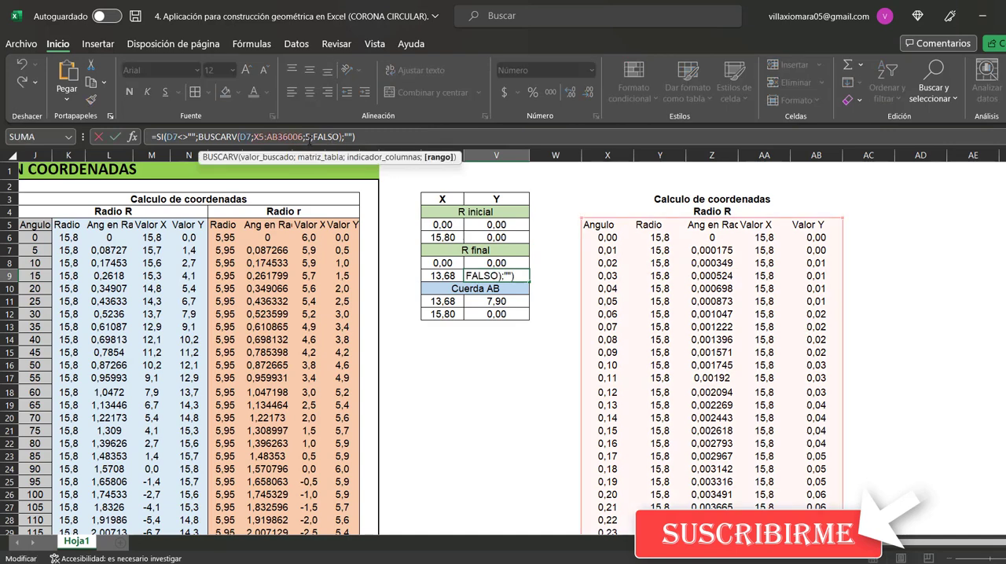
{"action": "double_click", "coordinate": [307, 137]}
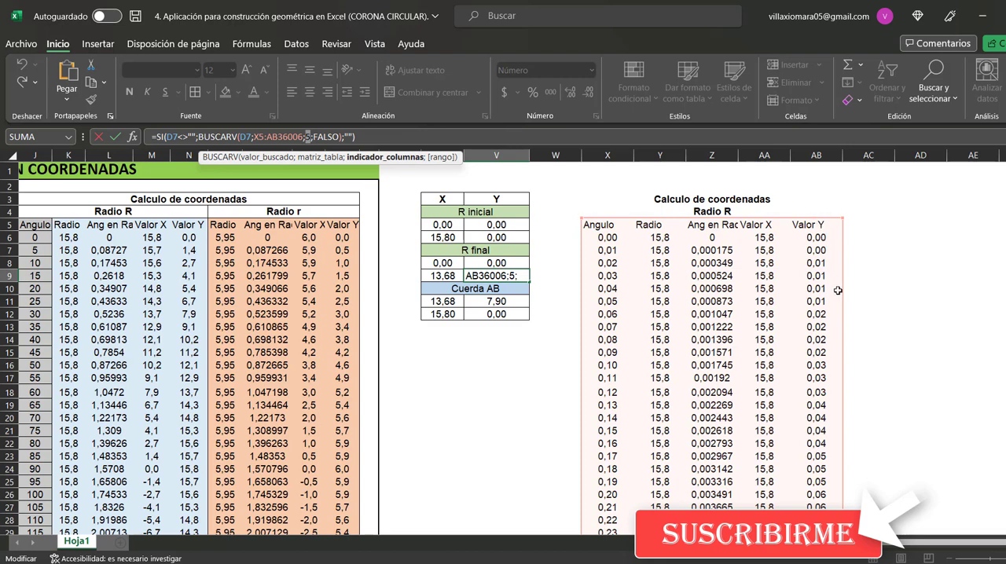
{"action": "key", "text": "Escape"}
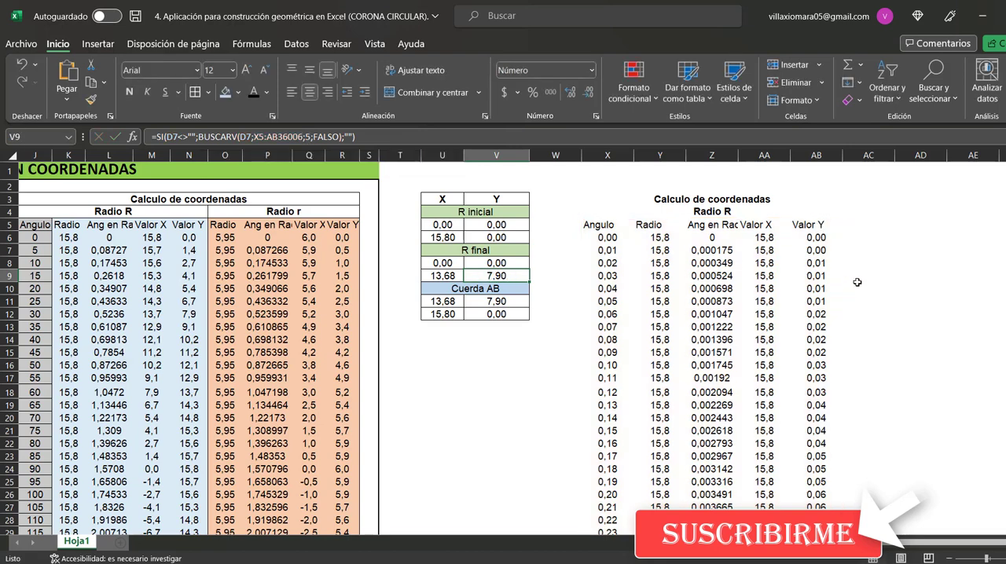